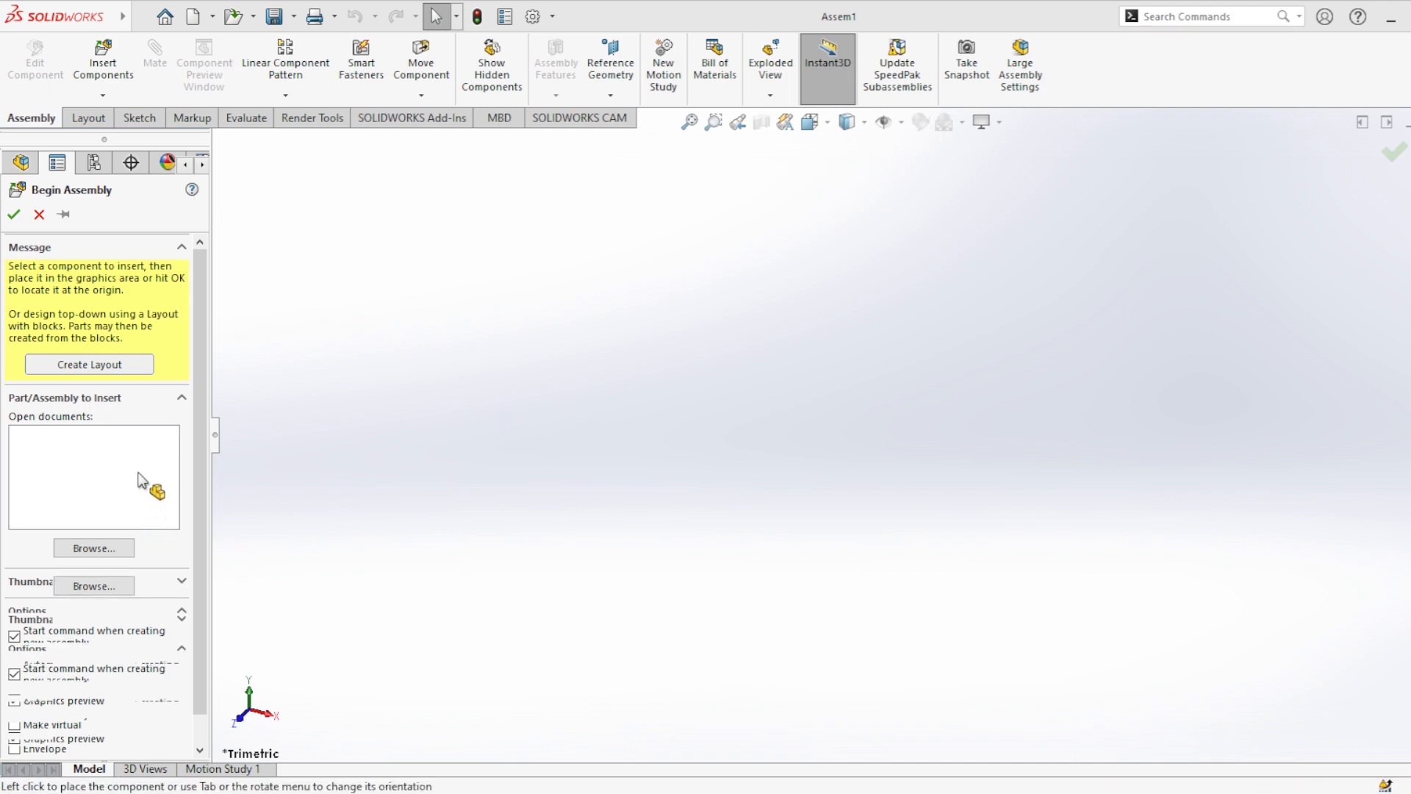
Step: Insert the Basket part into the new assembly and place Part4 beside it
click(849, 428)
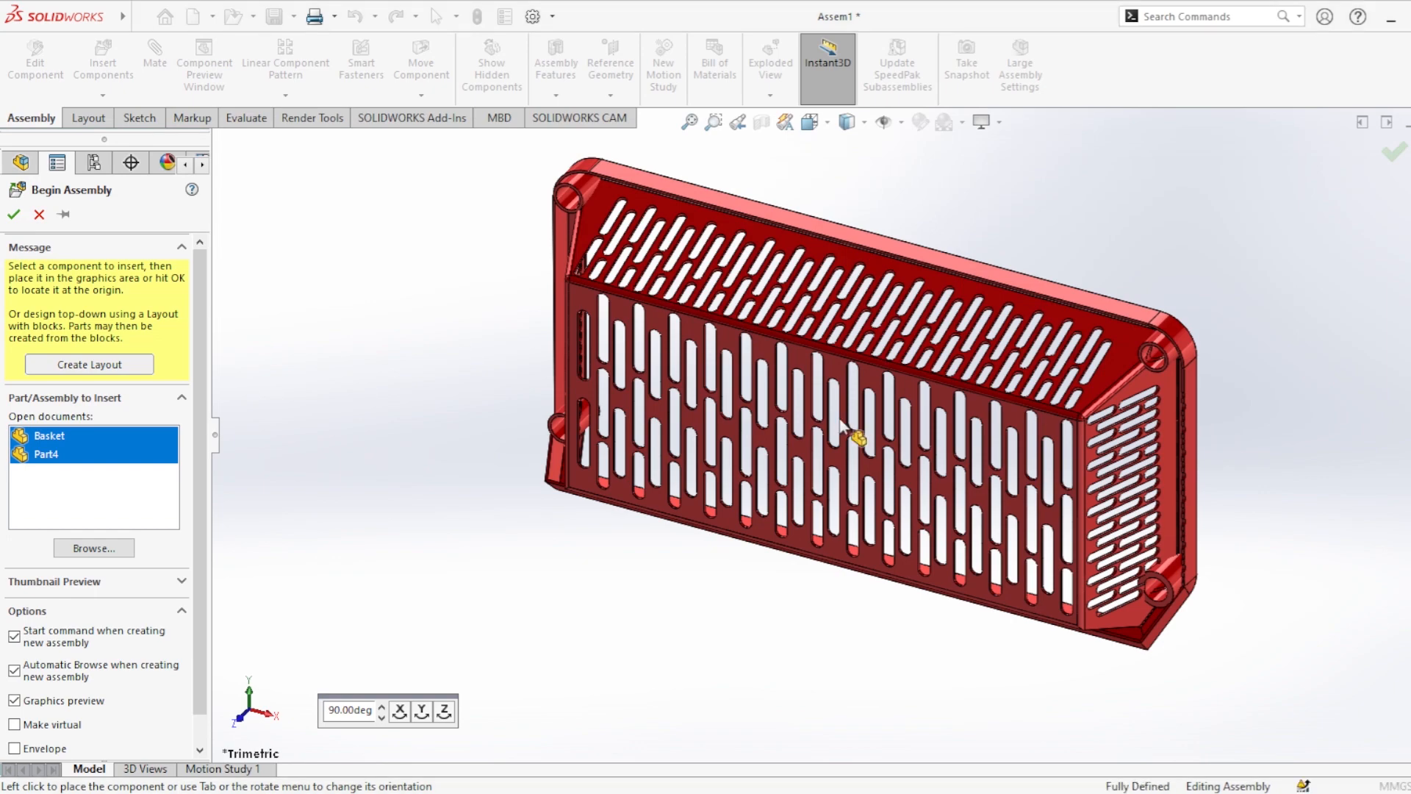
scroll(514, 412, up, 5)
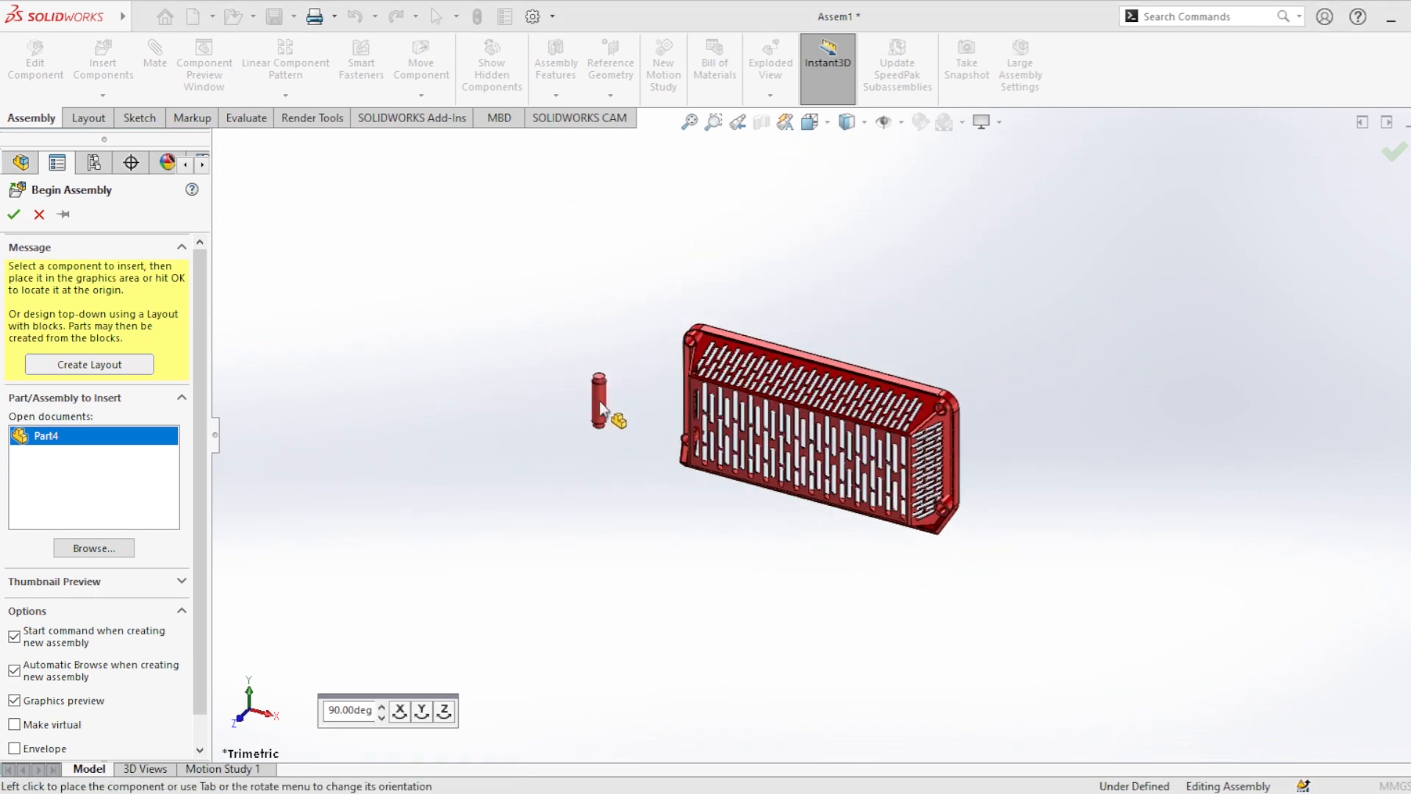
click(599, 408)
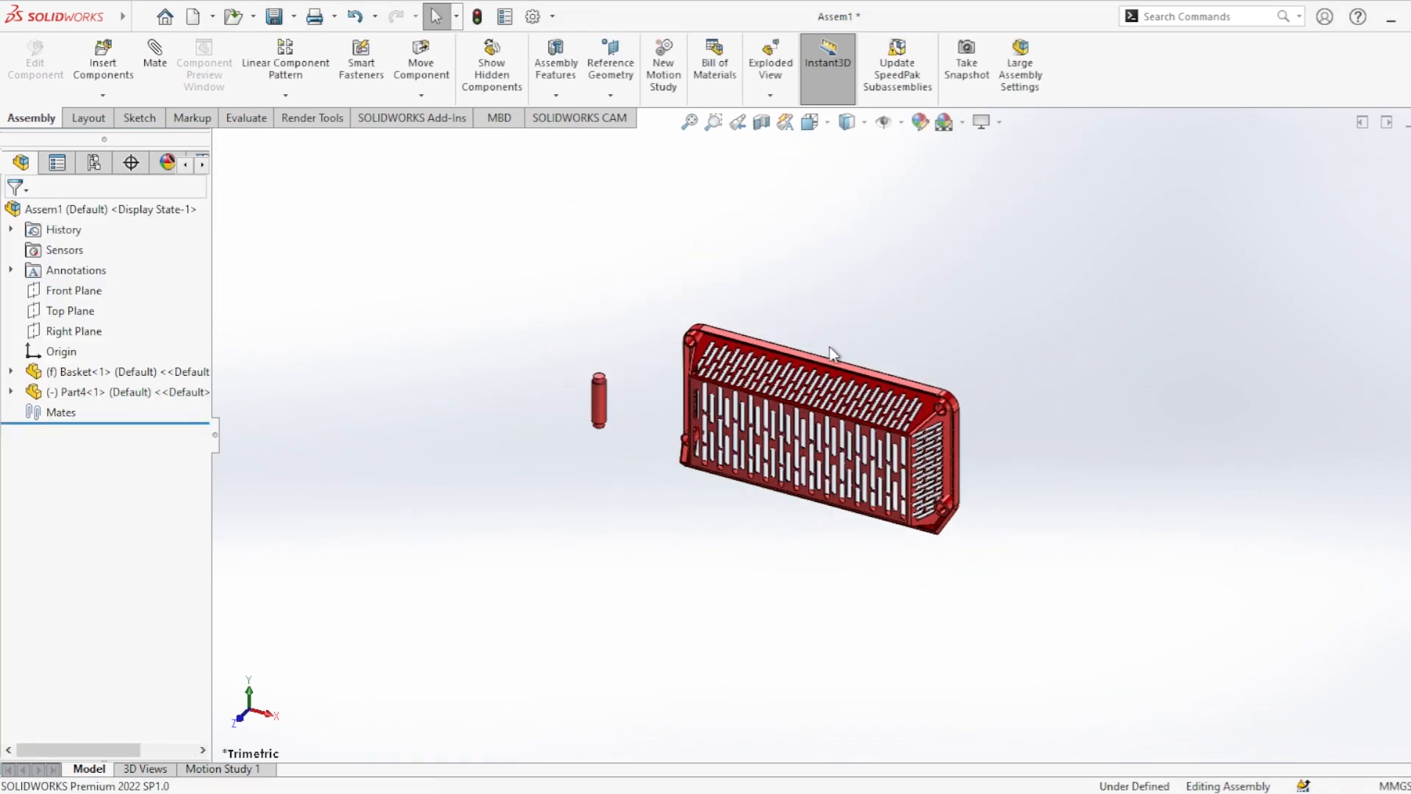
Step: Float the fixed Basket component so that it can move freely in the assembly
scroll(975, 367, down, 4)
middle_drag(937, 420, 917, 448)
scroll(729, 434, up, 4)
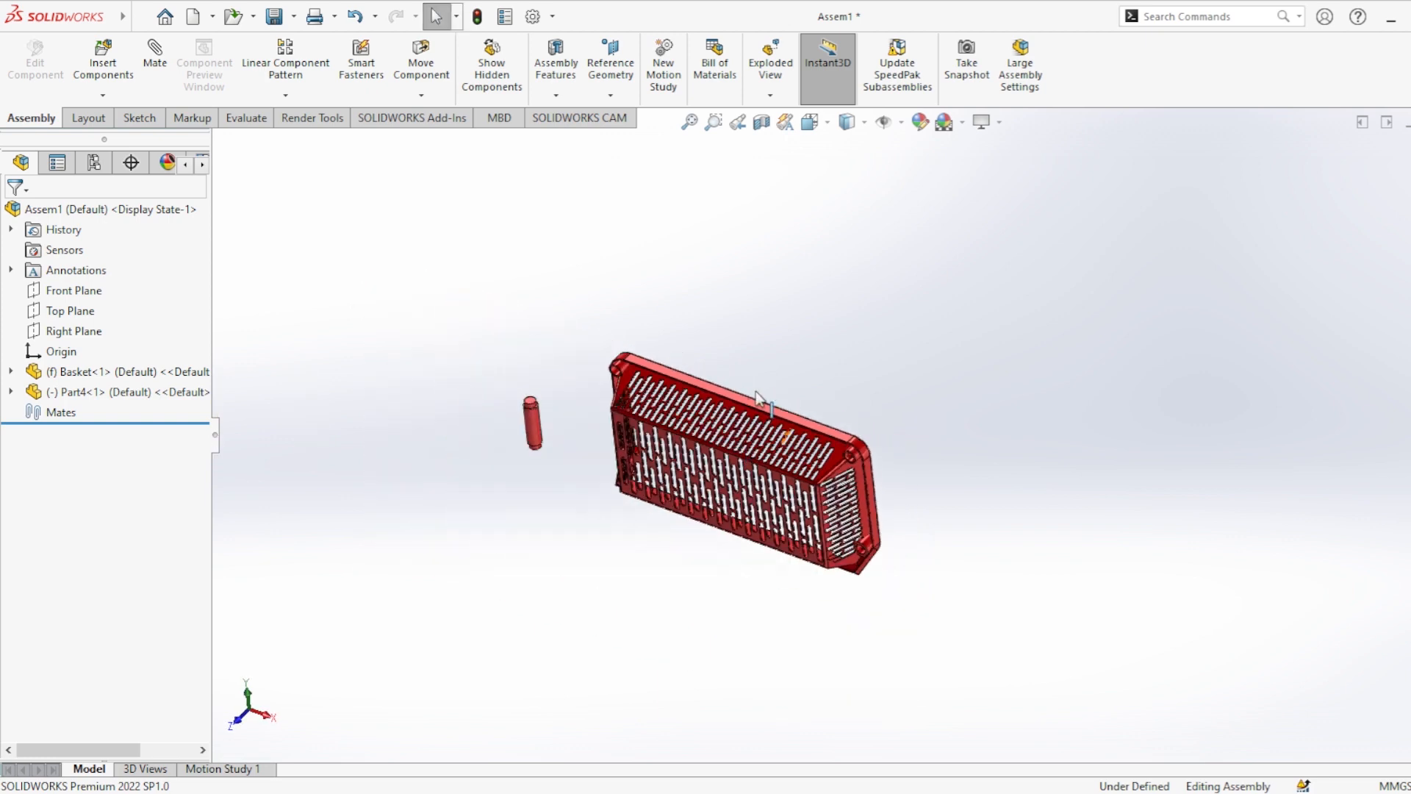
scroll(757, 397, down, 4)
click(685, 389)
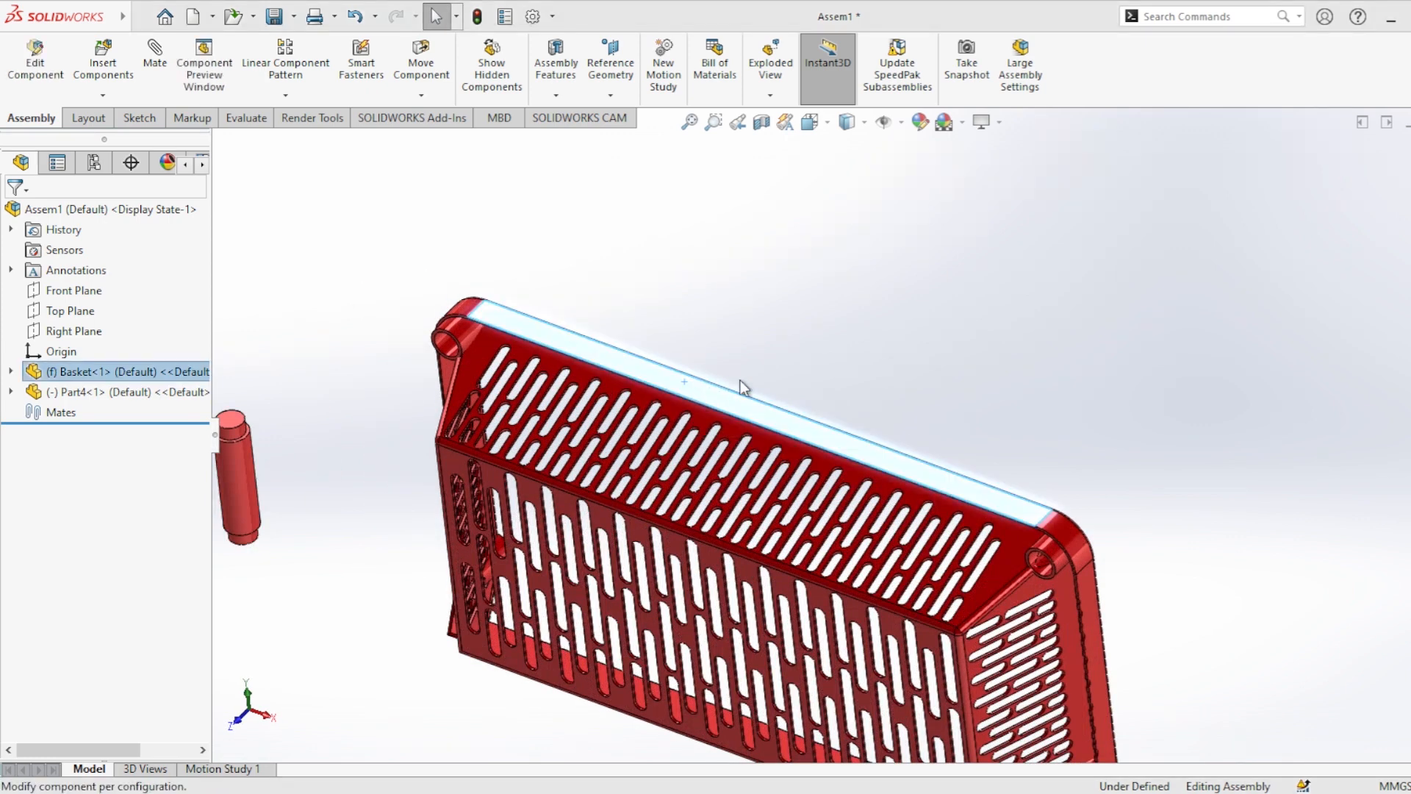
click(737, 432)
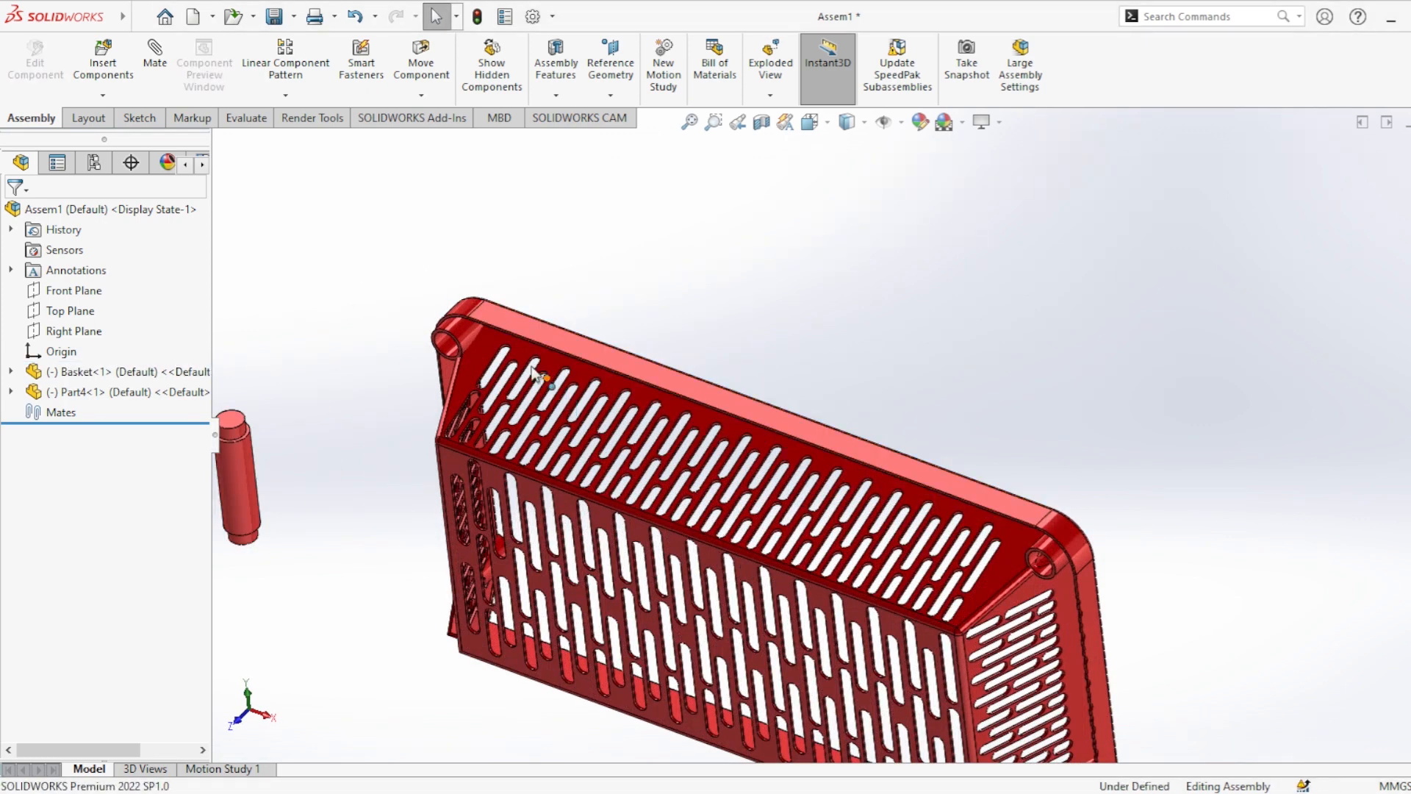
Step: Add a concentric mate between the narrow end of Part4 and the inner face of the basket's nearest corner socket
scroll(328, 408, down, 2)
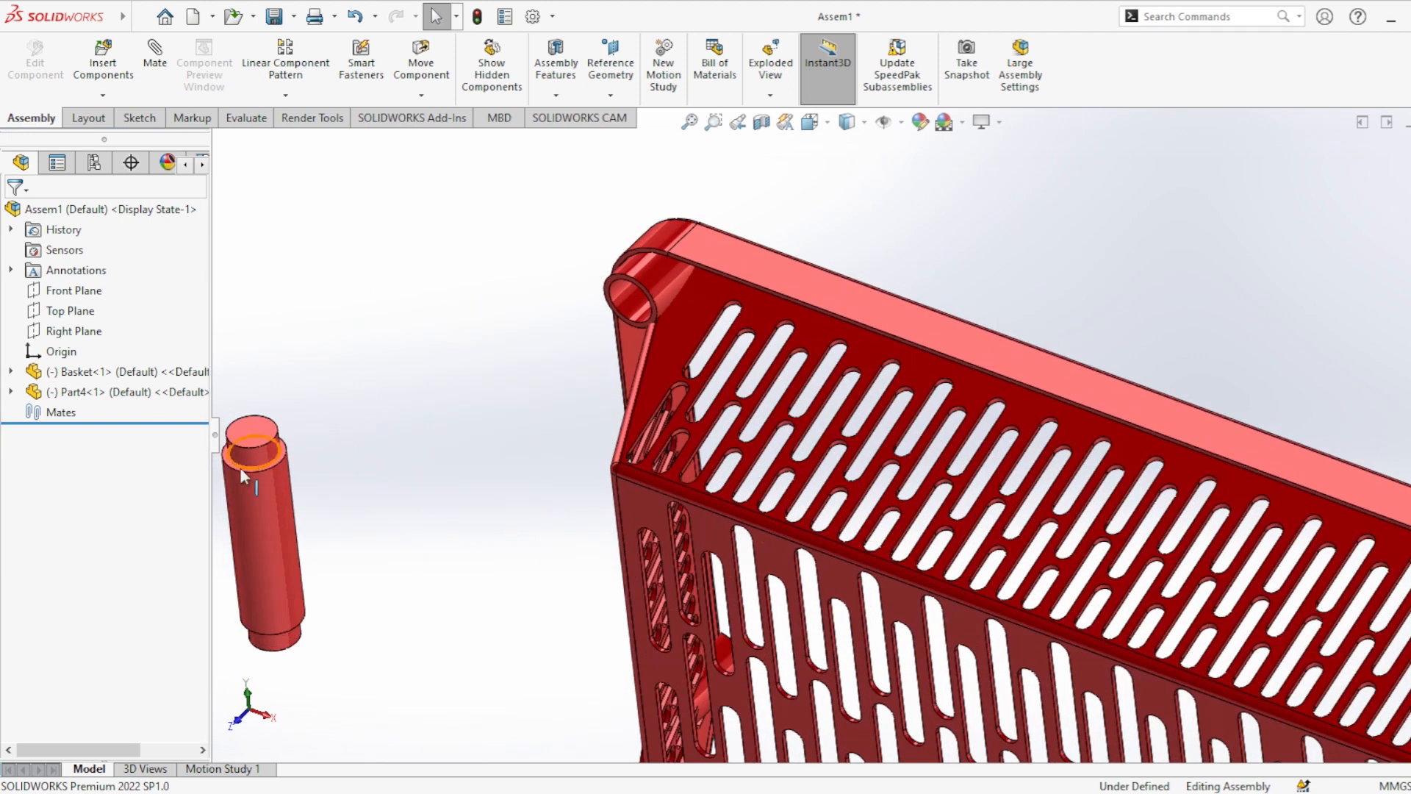
scroll(239, 465, down, 5)
click(439, 461)
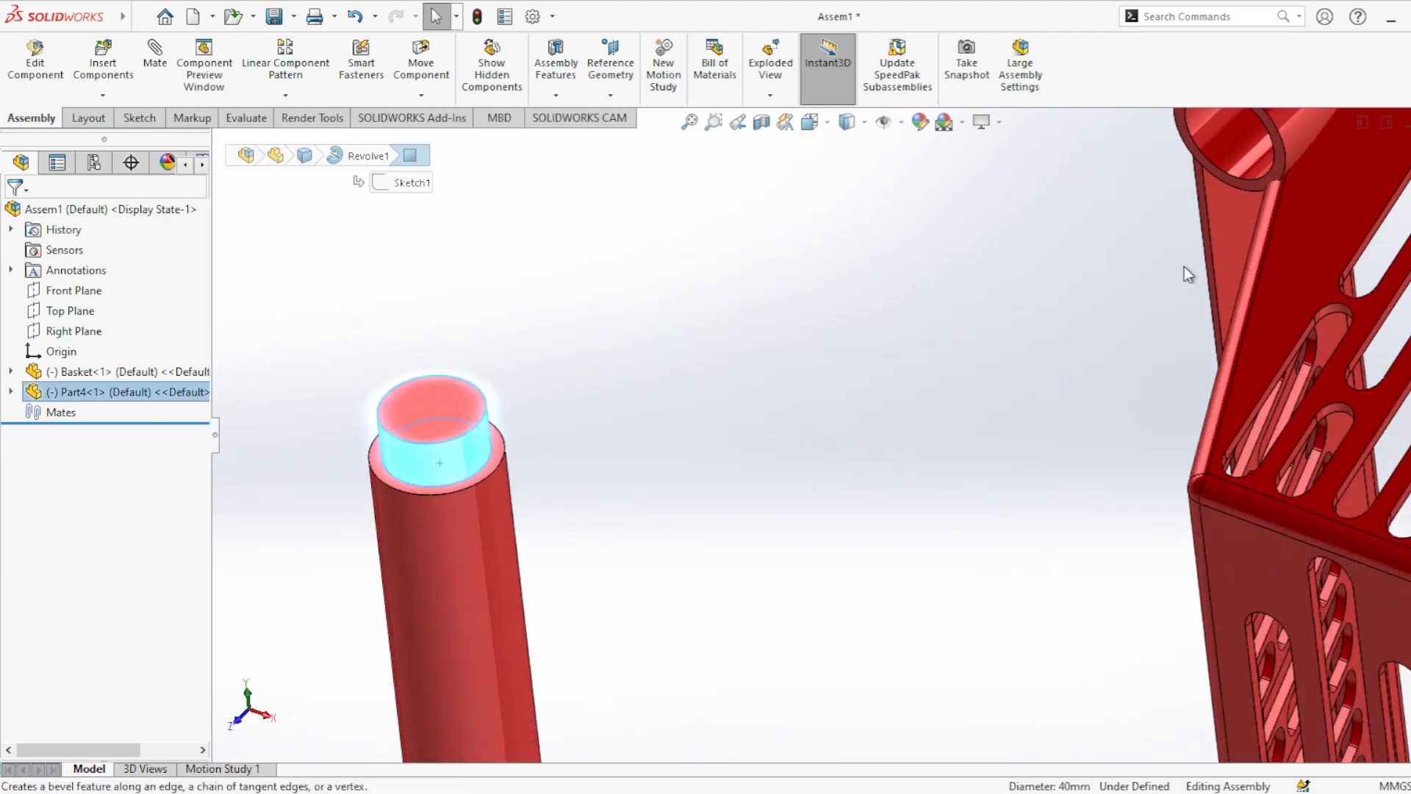
ctrl+click(1239, 146)
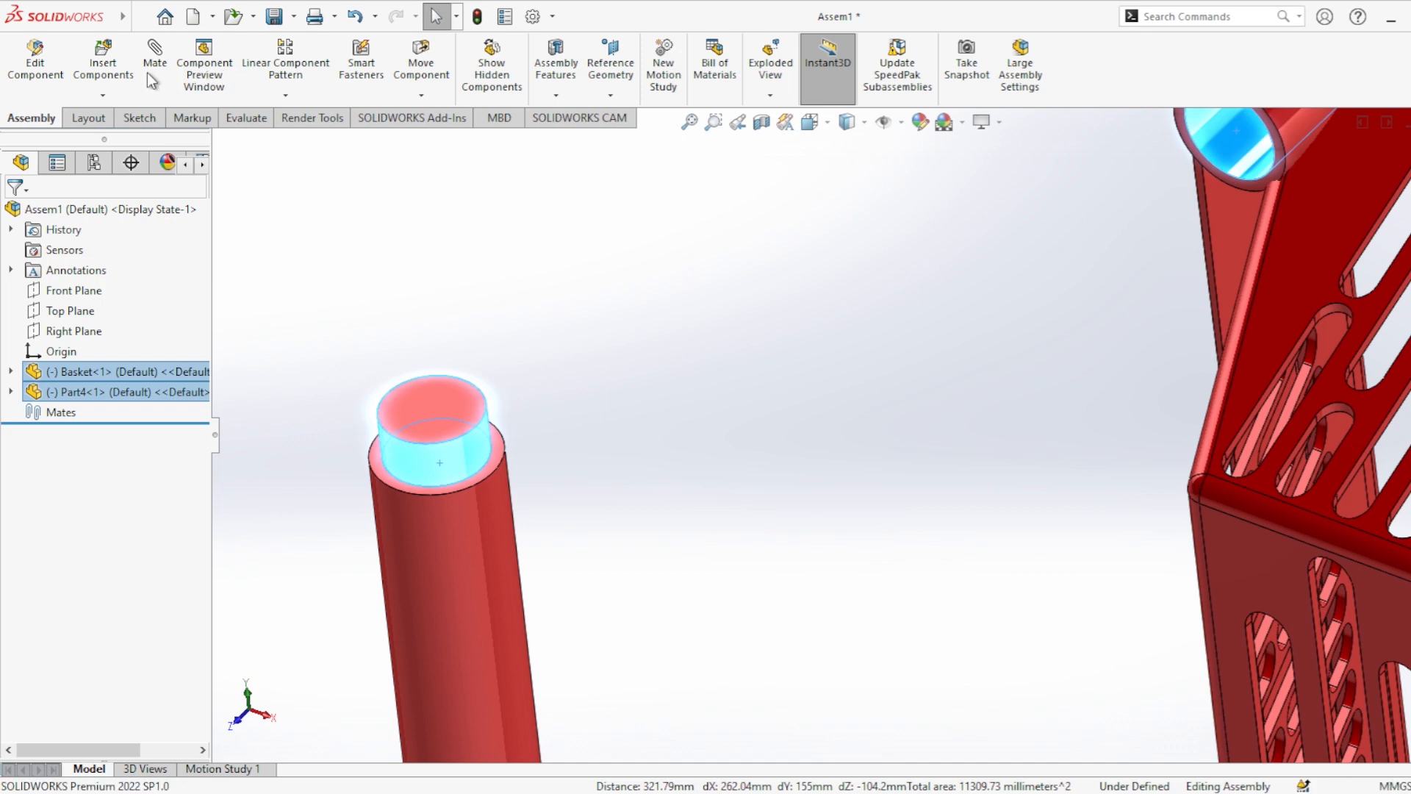
click(154, 51)
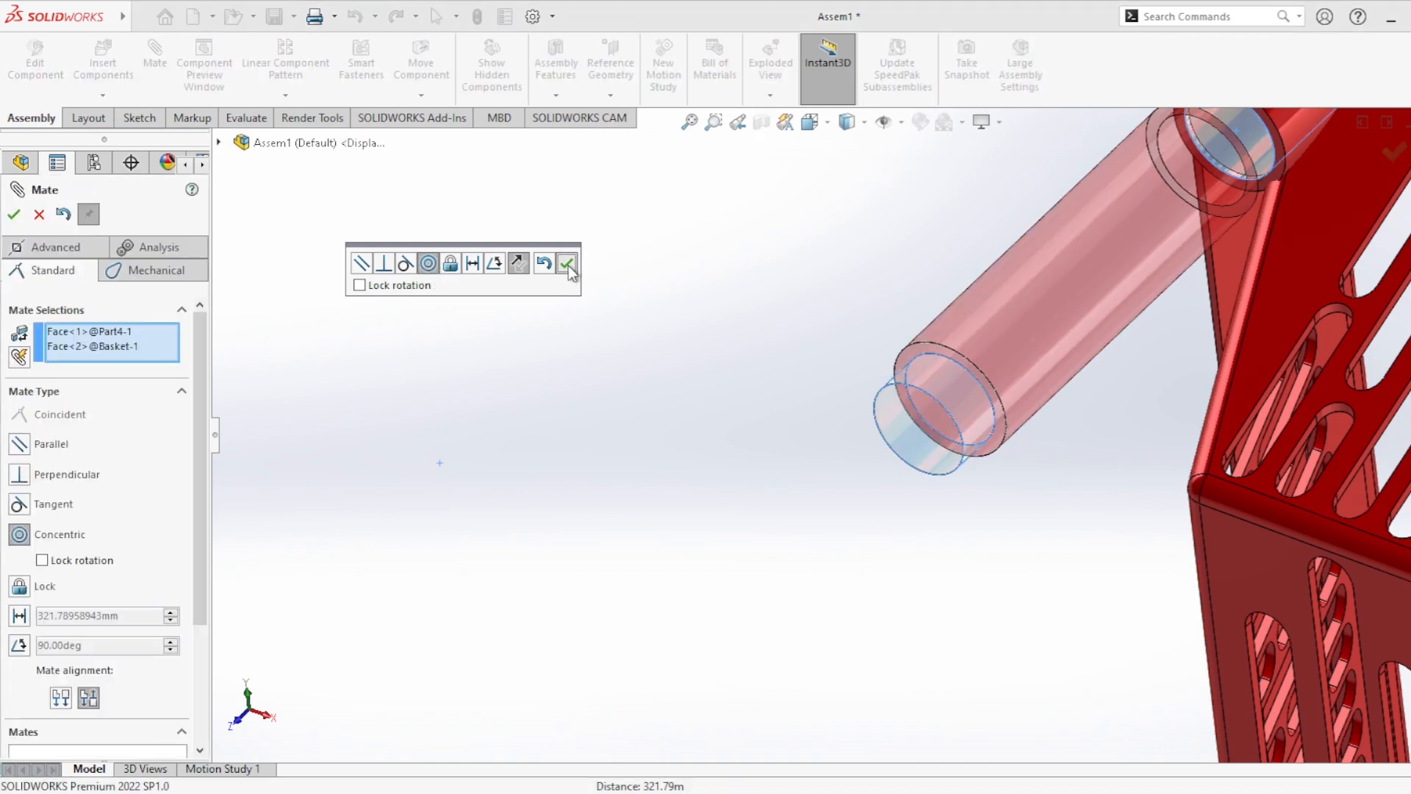
click(567, 263)
Step: Mate Part4's ring-shaped shoulder face coincident with the end face of the basket's corner socket and finish mating
scroll(1365, 220, down, 4)
scroll(1260, 234, up, 5)
scroll(911, 247, down, 6)
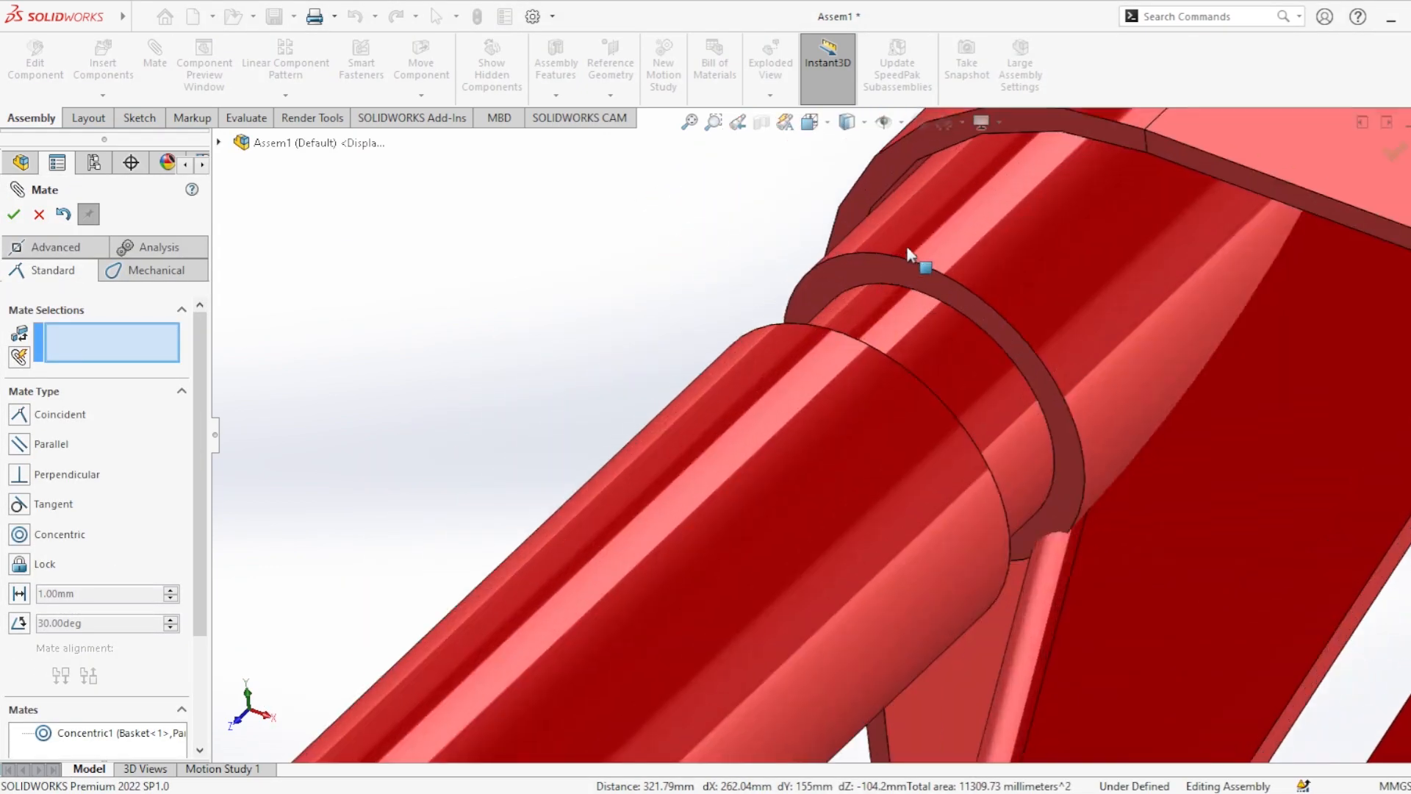
click(888, 266)
middle_drag(878, 290, 784, 428)
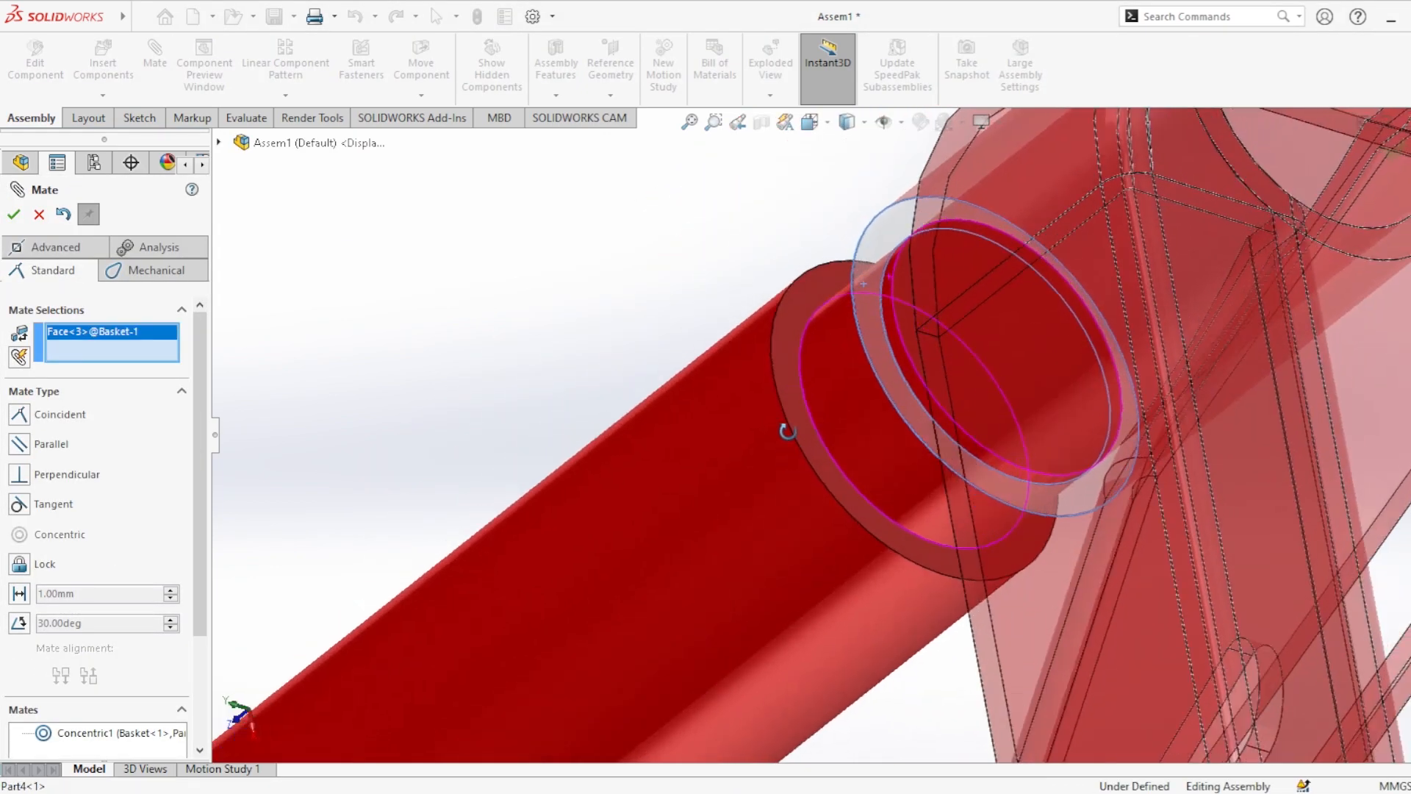
click(796, 353)
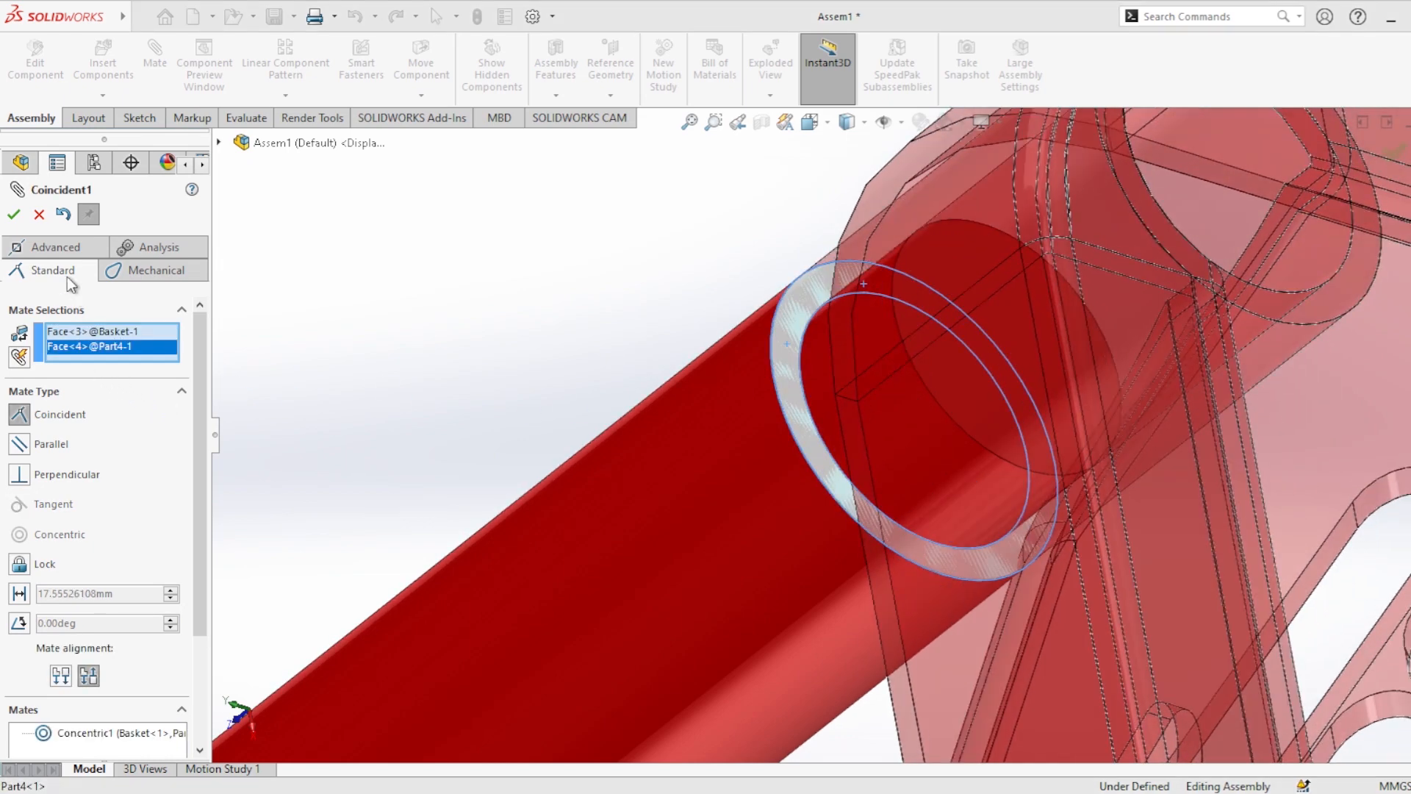
click(13, 215)
scroll(615, 368, up, 6)
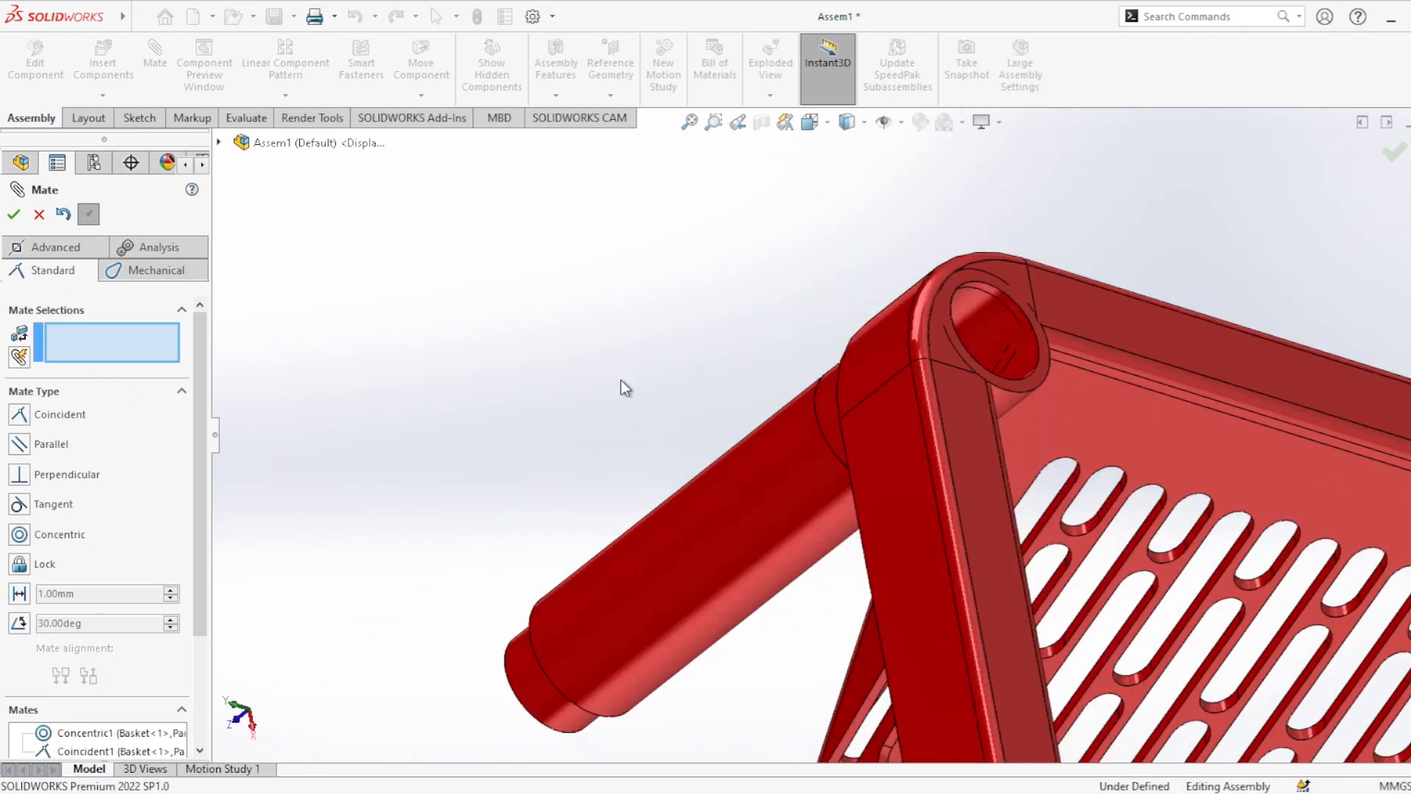
middle_drag(747, 453, 907, 548)
key(Escape)
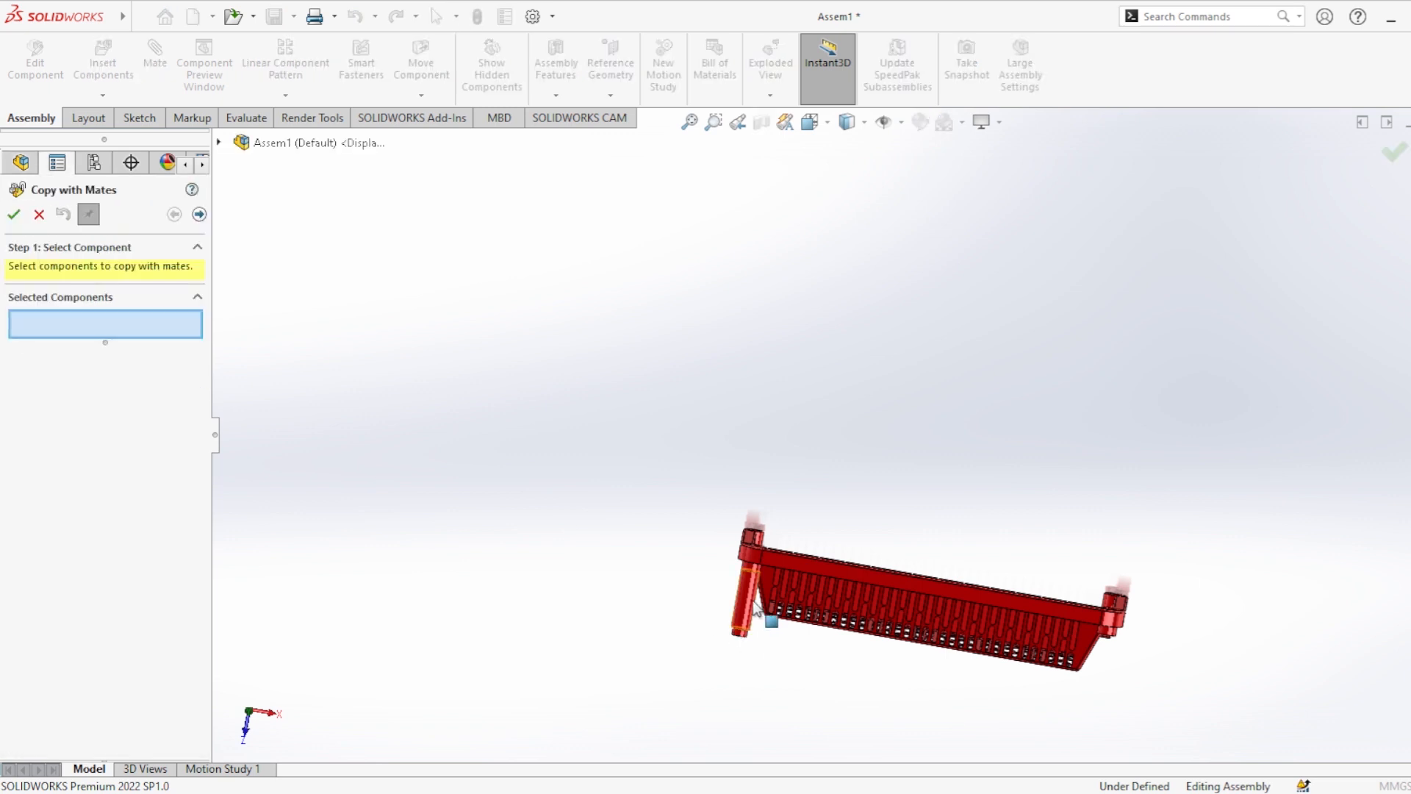
Step: Copy Part4 with its mates to the corner socket at the other end of the same long basket side
scroll(757, 606, down, 3)
click(764, 575)
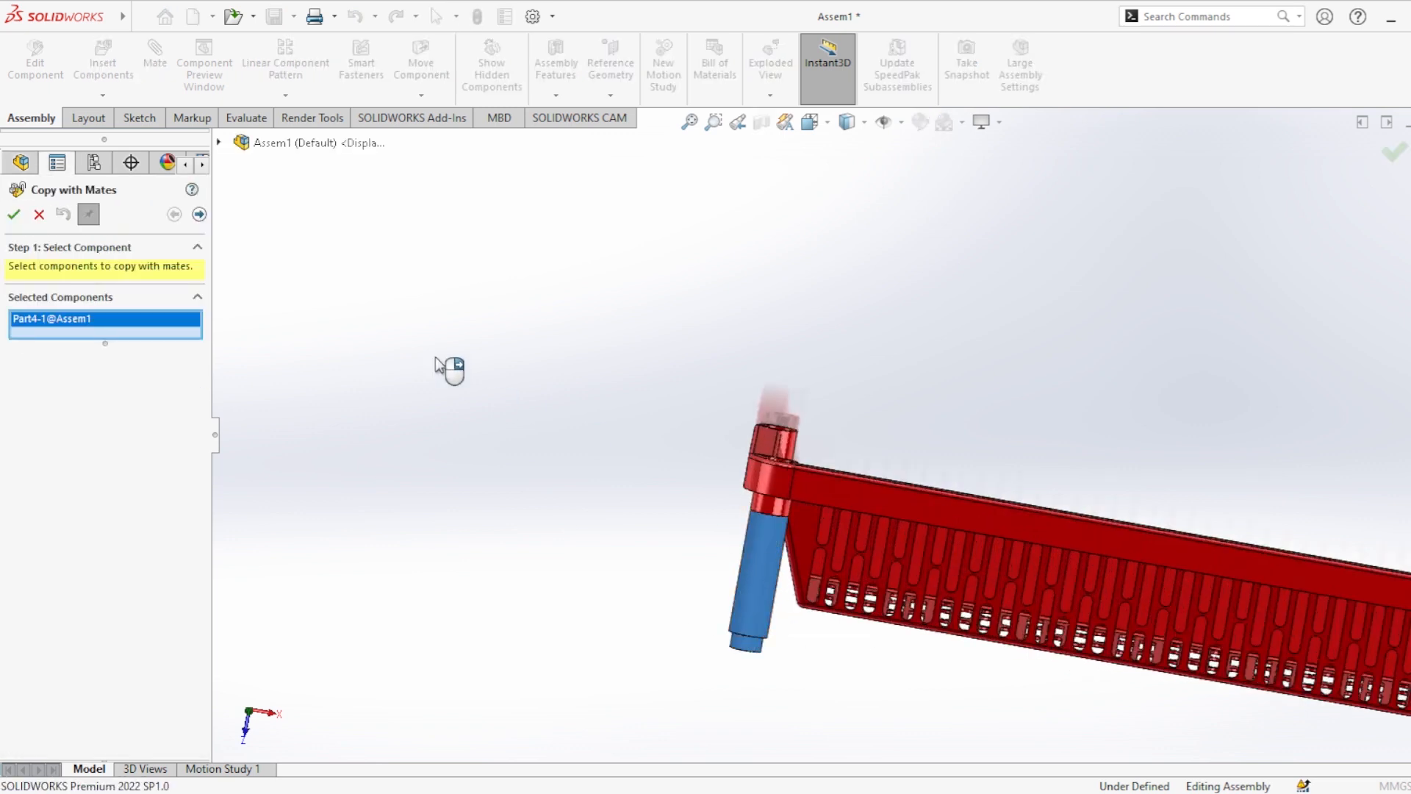
click(199, 214)
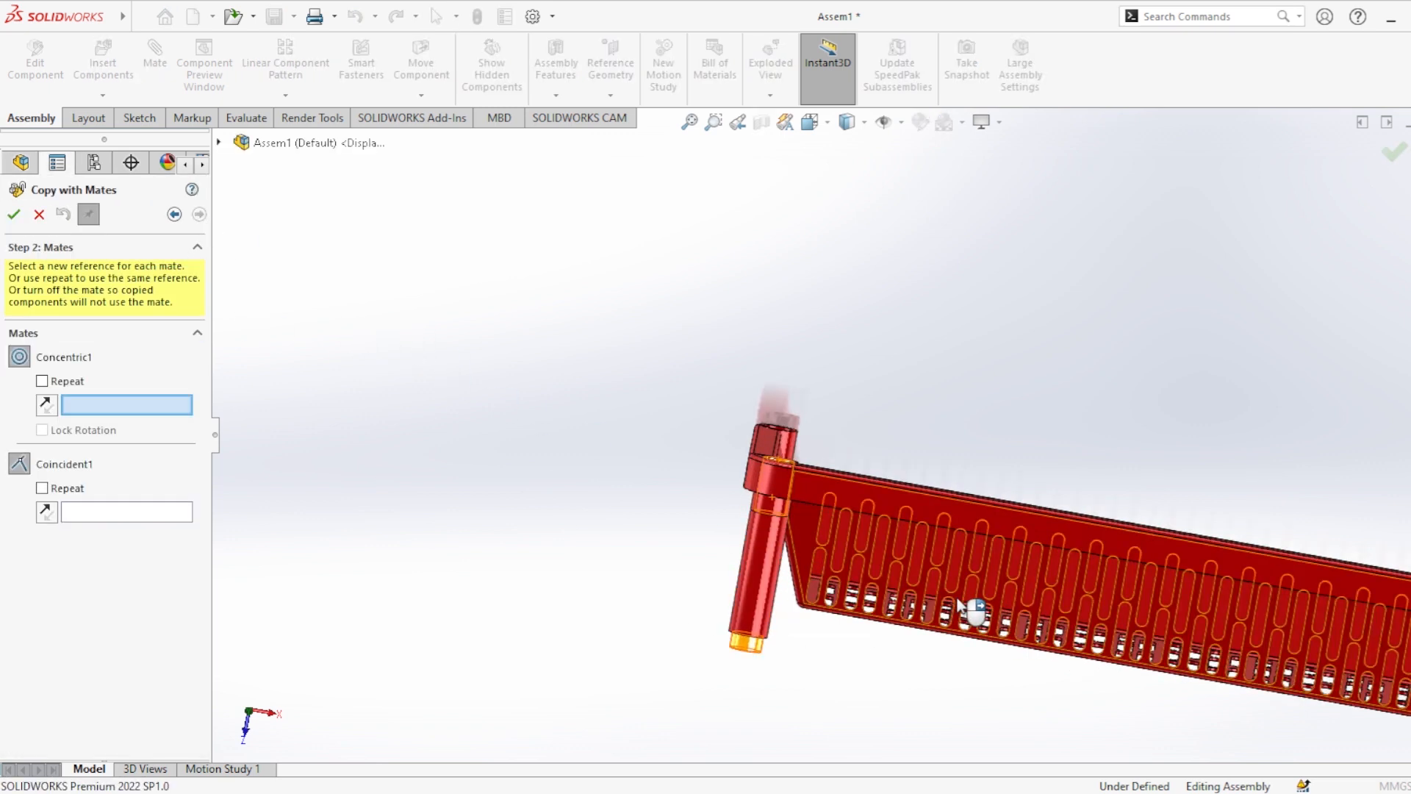
scroll(1292, 558, up, 3)
scroll(1102, 548, down, 5)
scroll(1083, 495, down, 5)
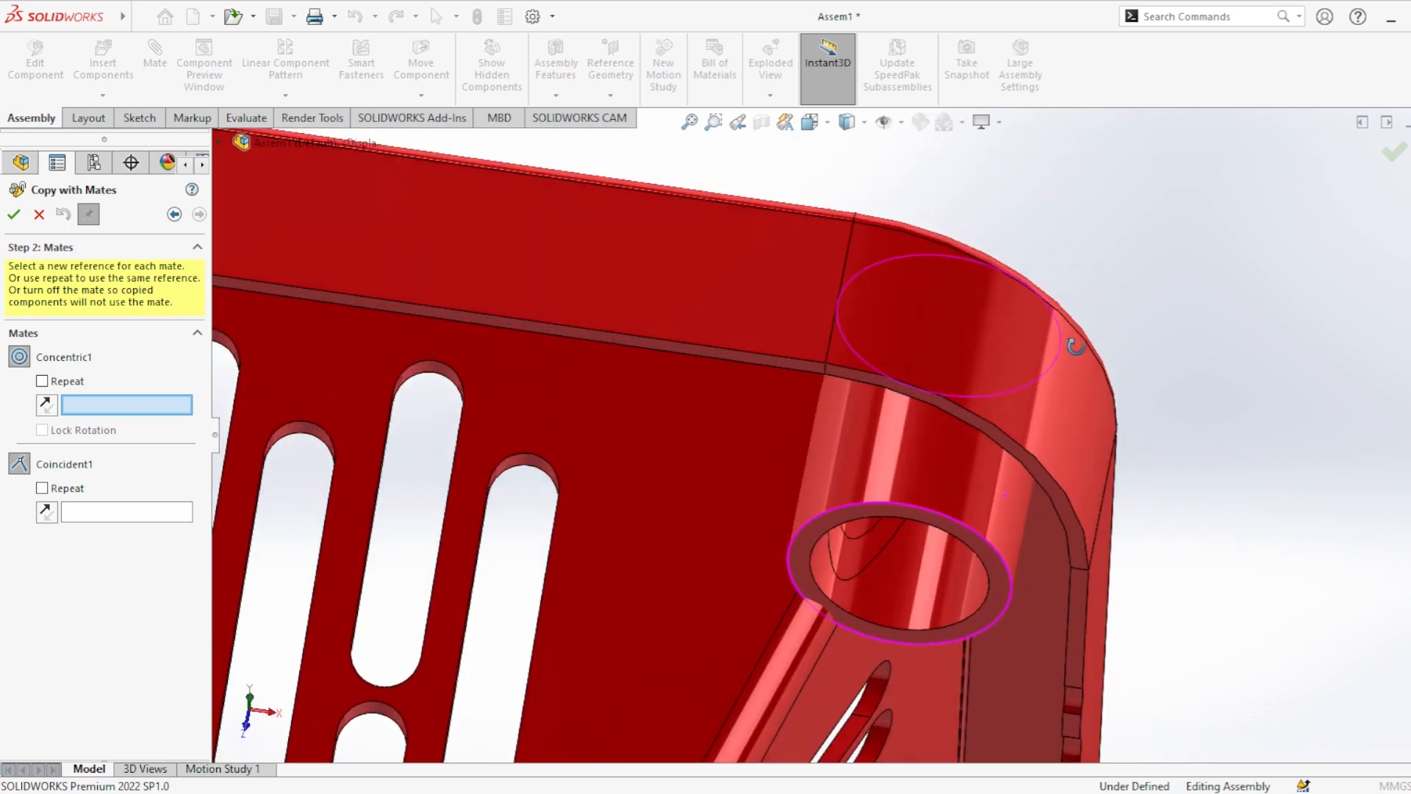
click(907, 599)
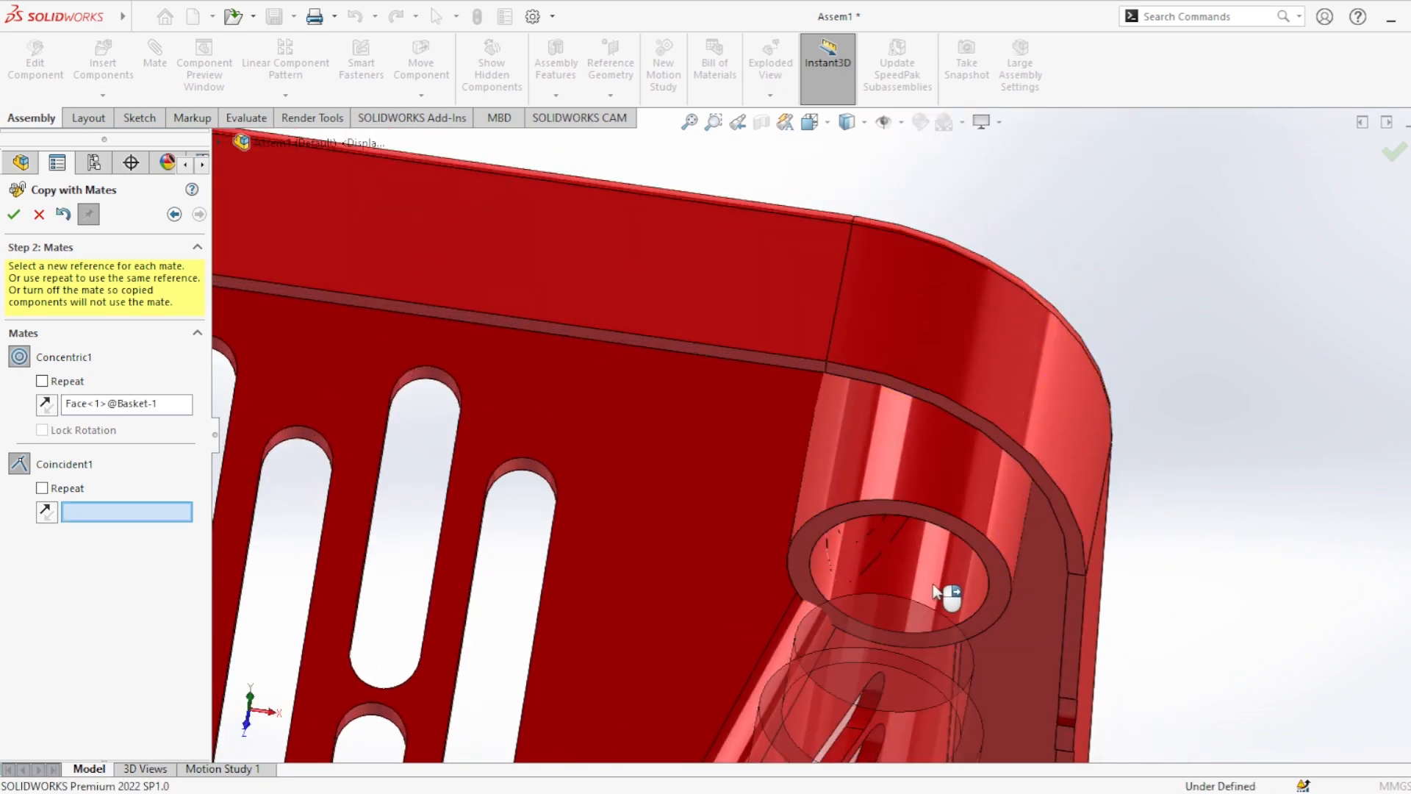
click(998, 566)
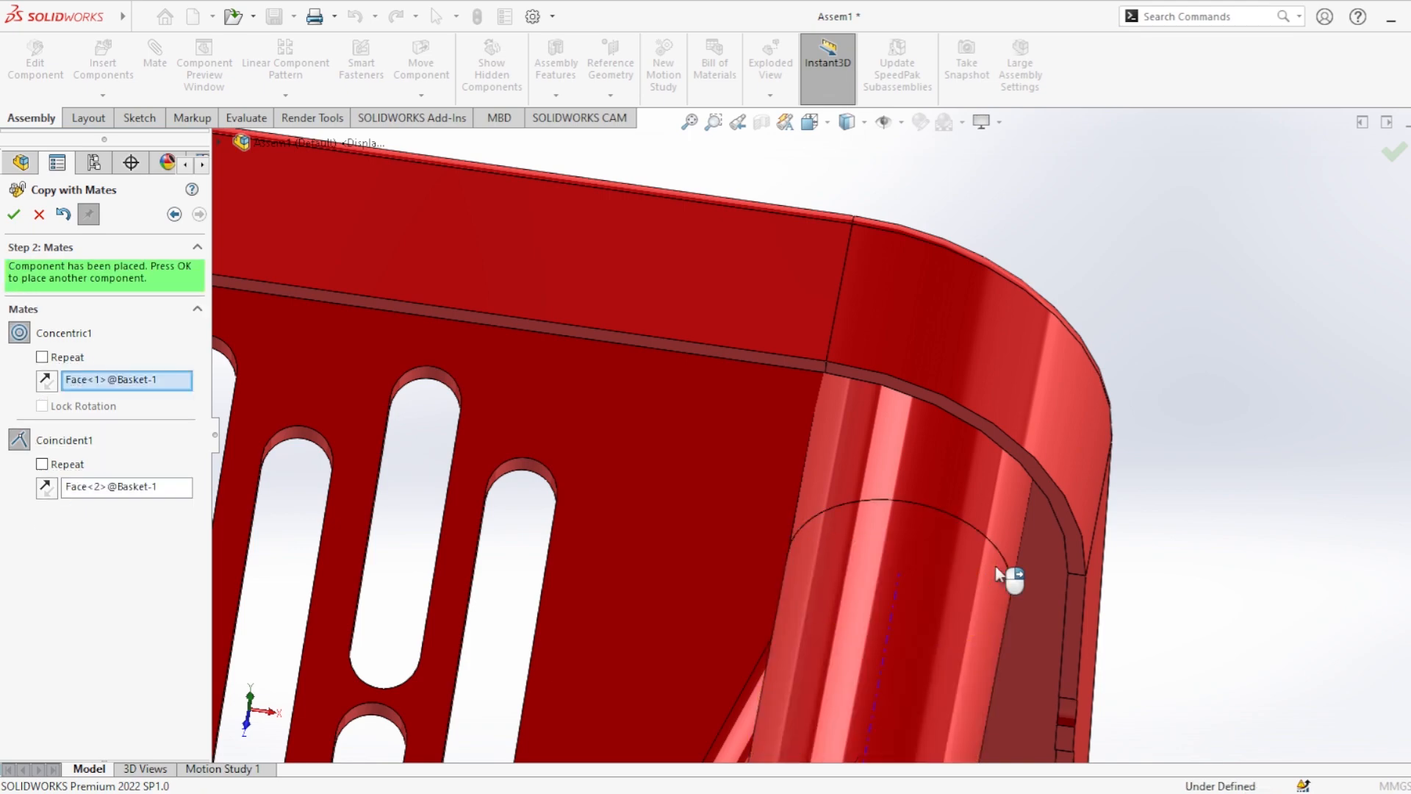
scroll(1005, 574, up, 8)
scroll(845, 581, down, 3)
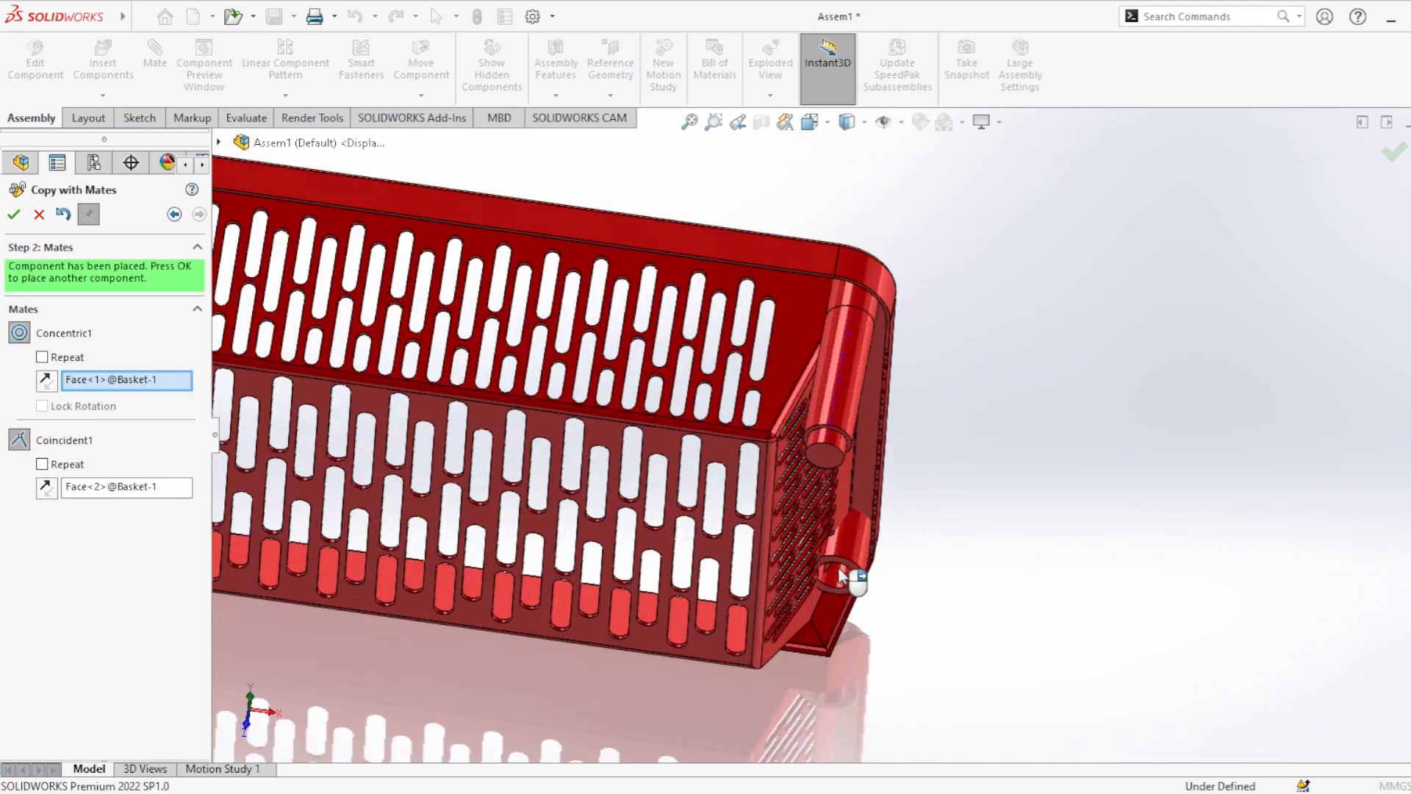
click(13, 214)
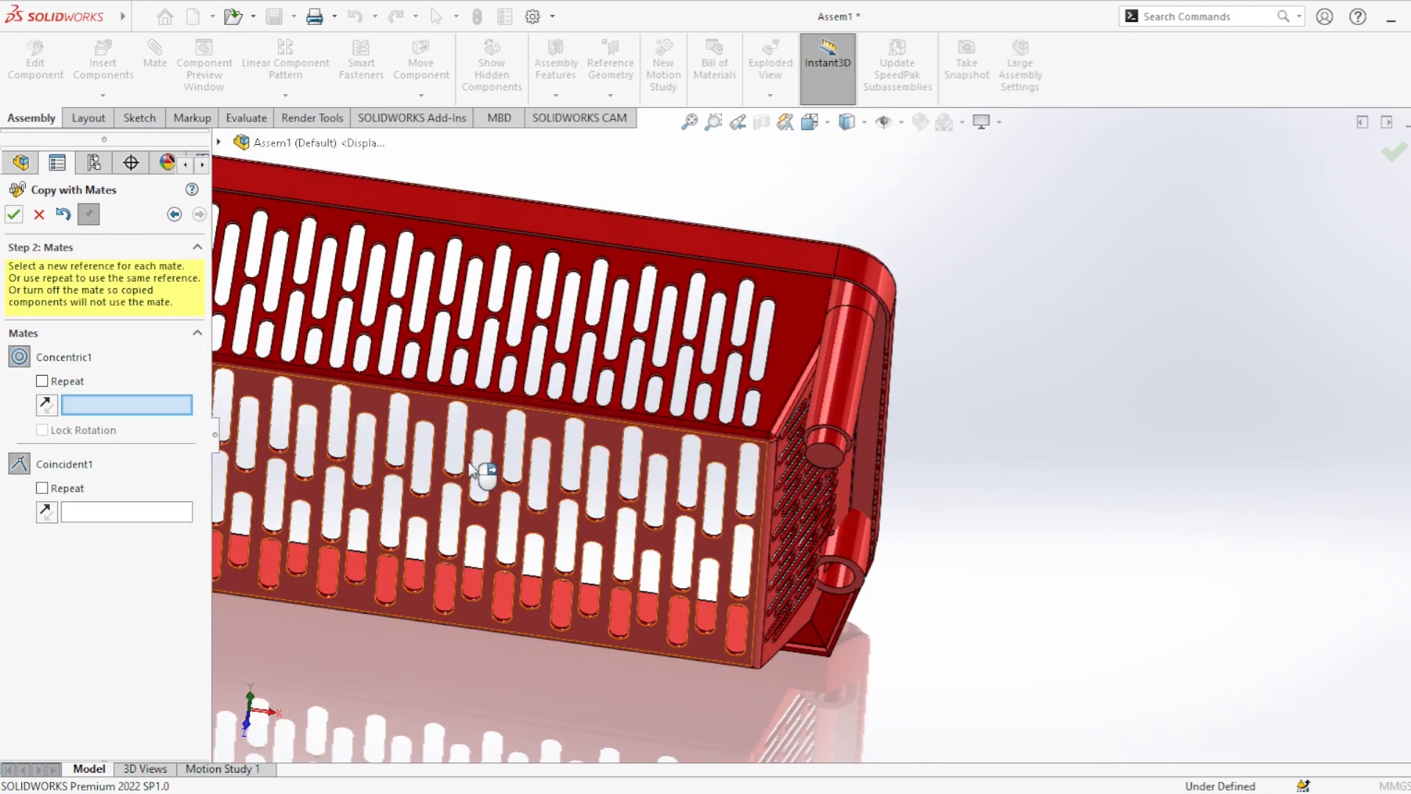
Step: Place another mated copy of Part4 in the socket on the opposite long side, at the same end as the previous copy
scroll(820, 588, down, 3)
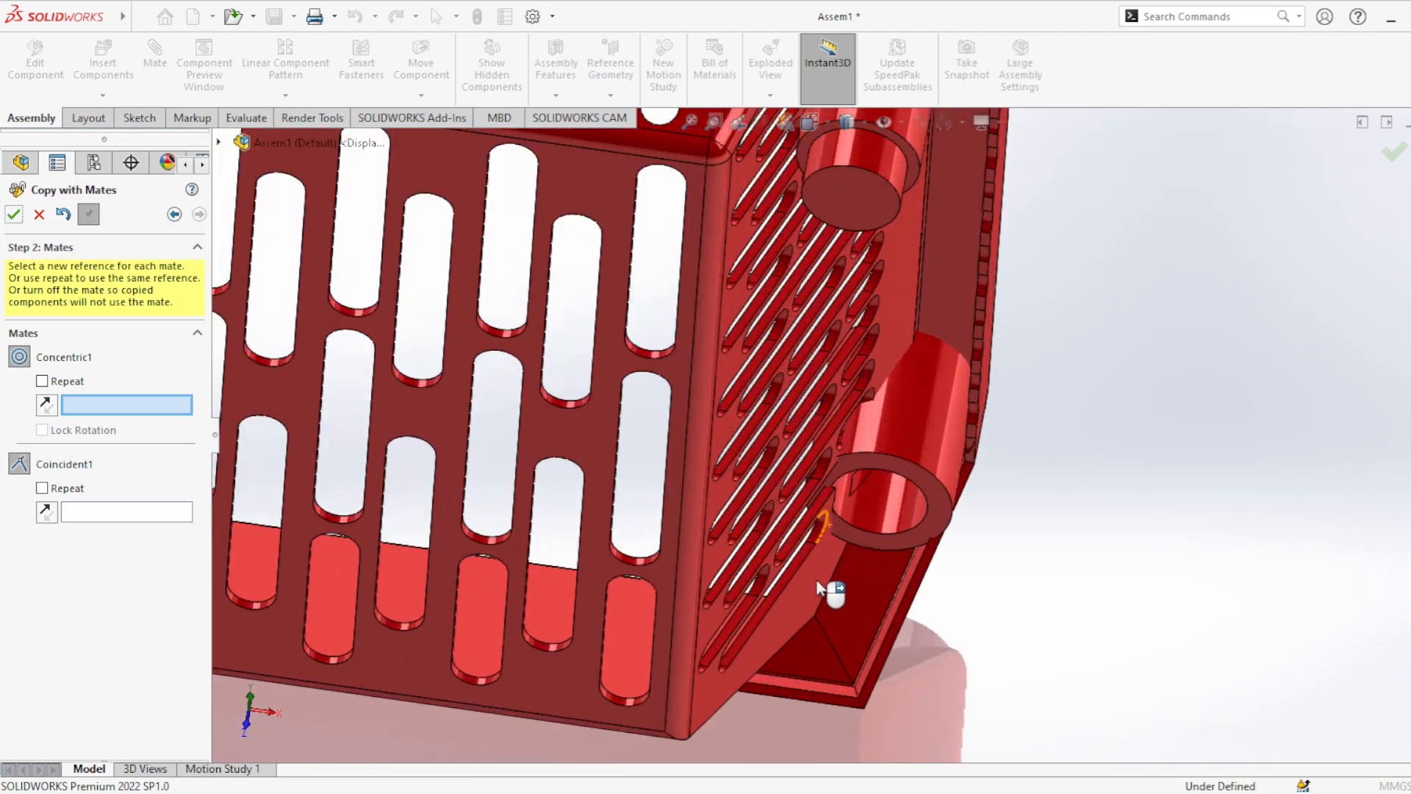
click(911, 517)
click(941, 510)
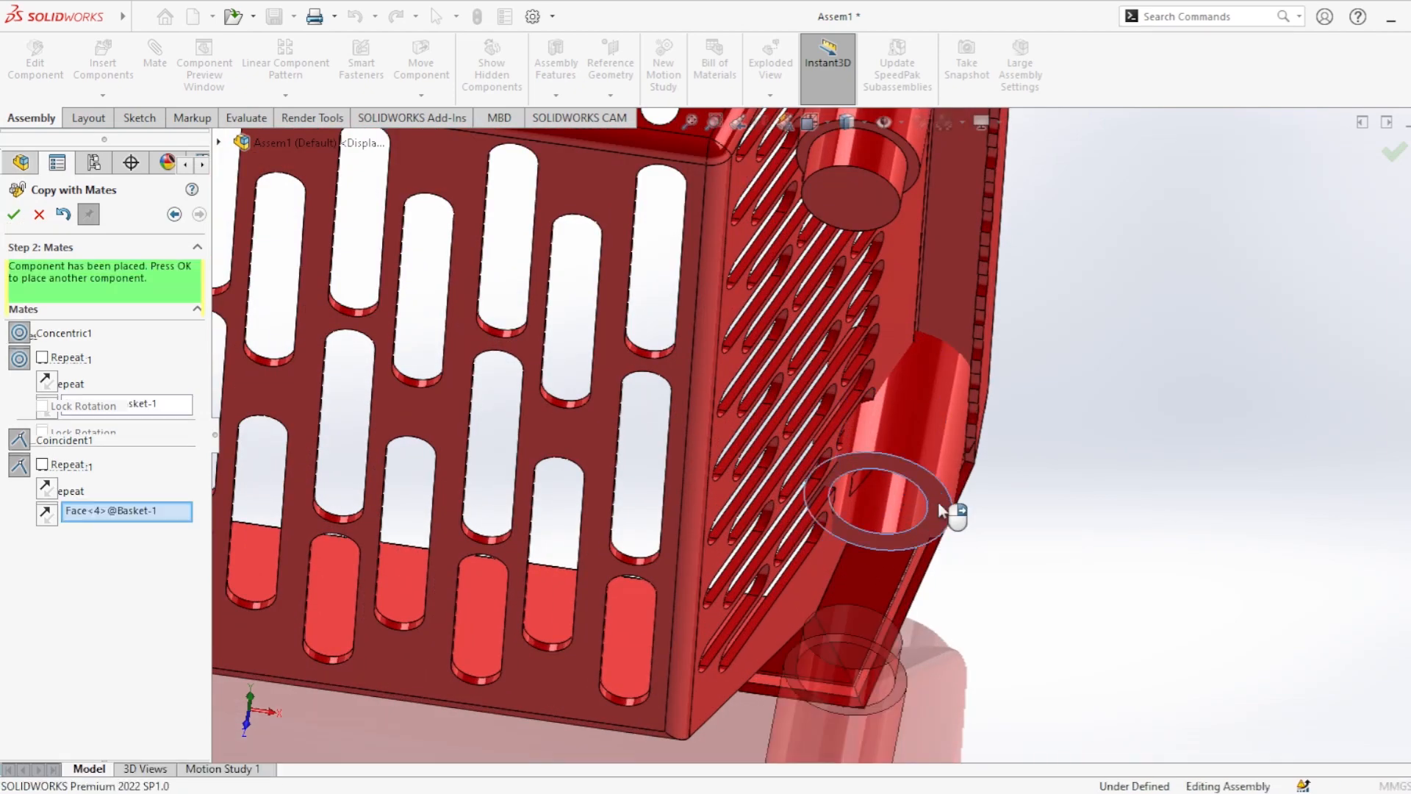
scroll(937, 514, up, 5)
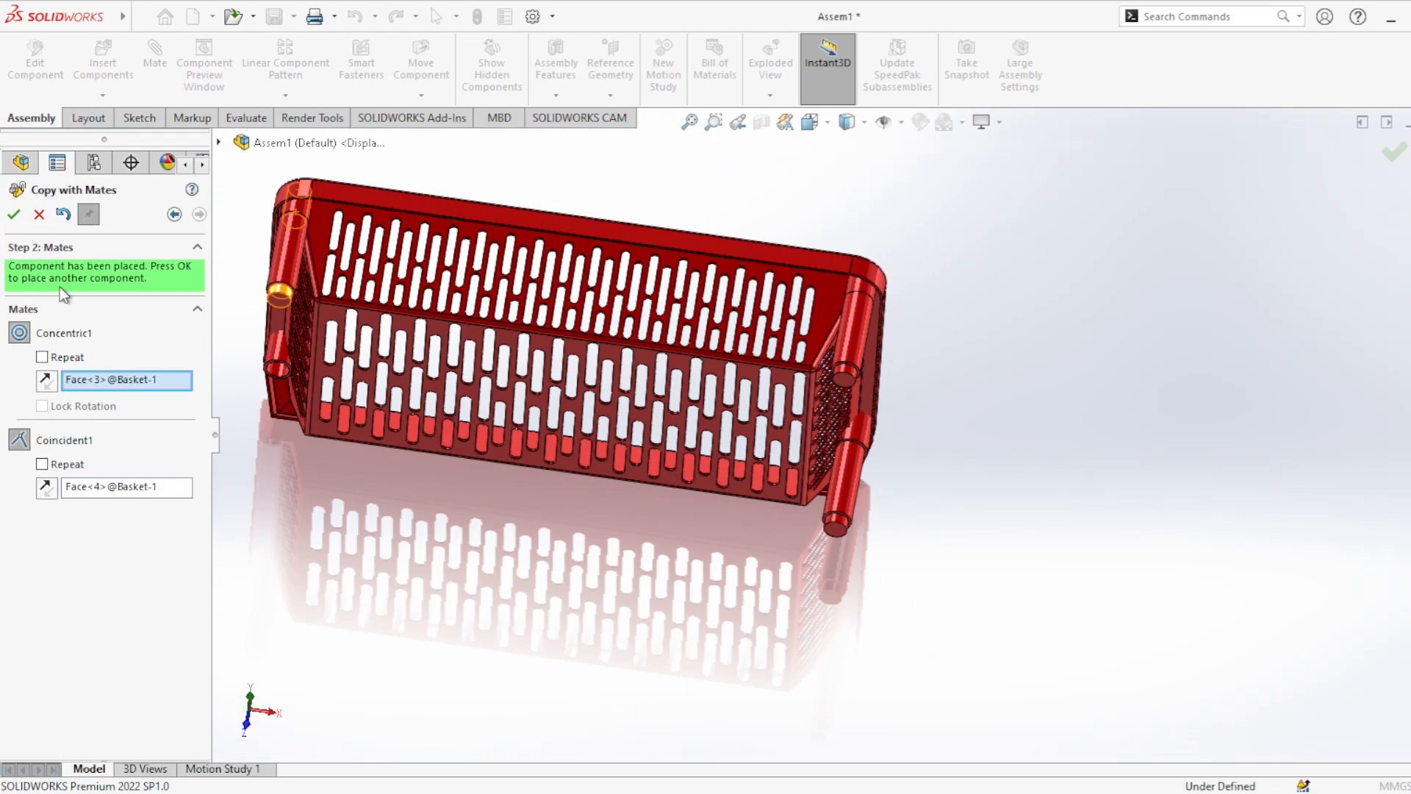
click(20, 220)
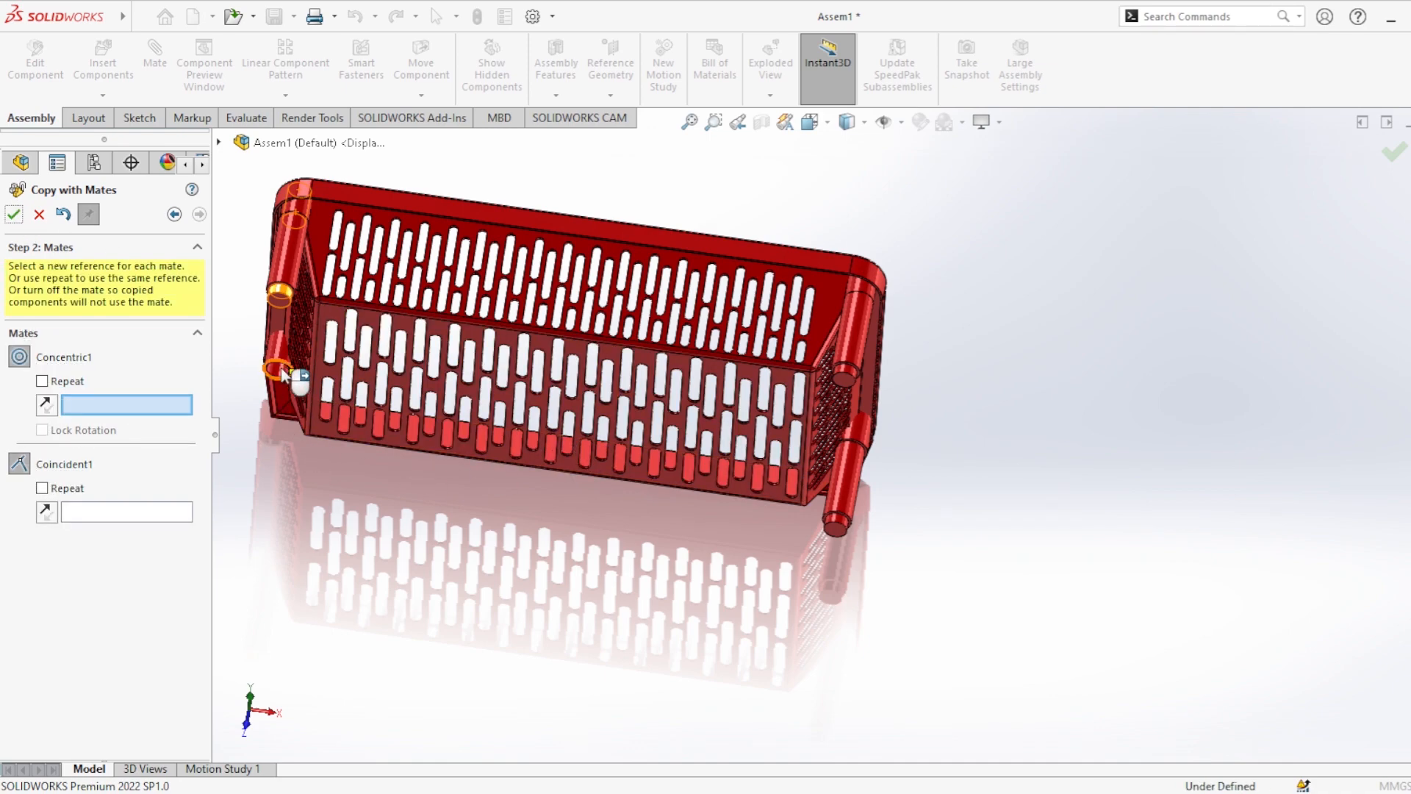
Step: Place a mated copy of Part4 in the basket's last empty corner socket and finish copying with mates
scroll(285, 375, down, 5)
click(406, 426)
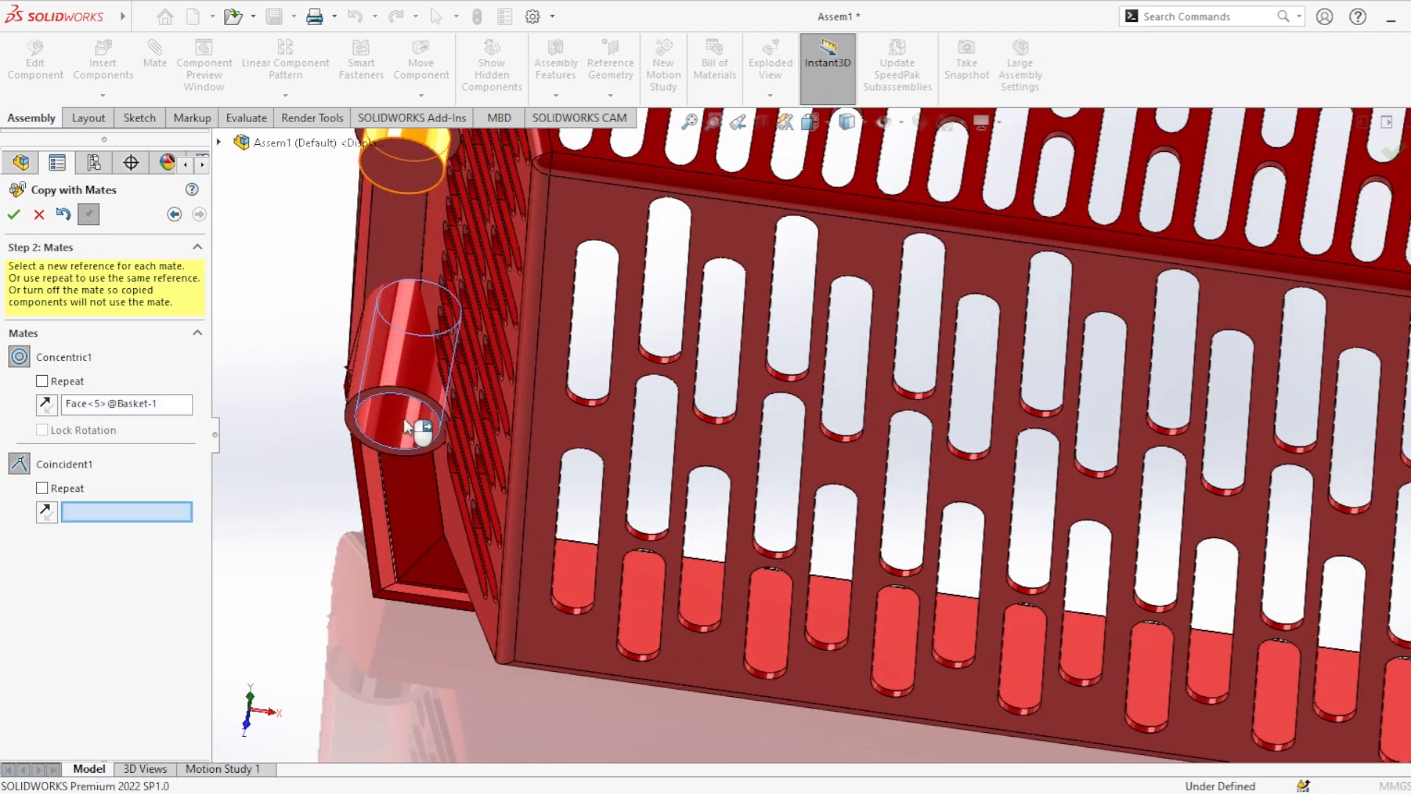
scroll(415, 411, down, 5)
click(439, 415)
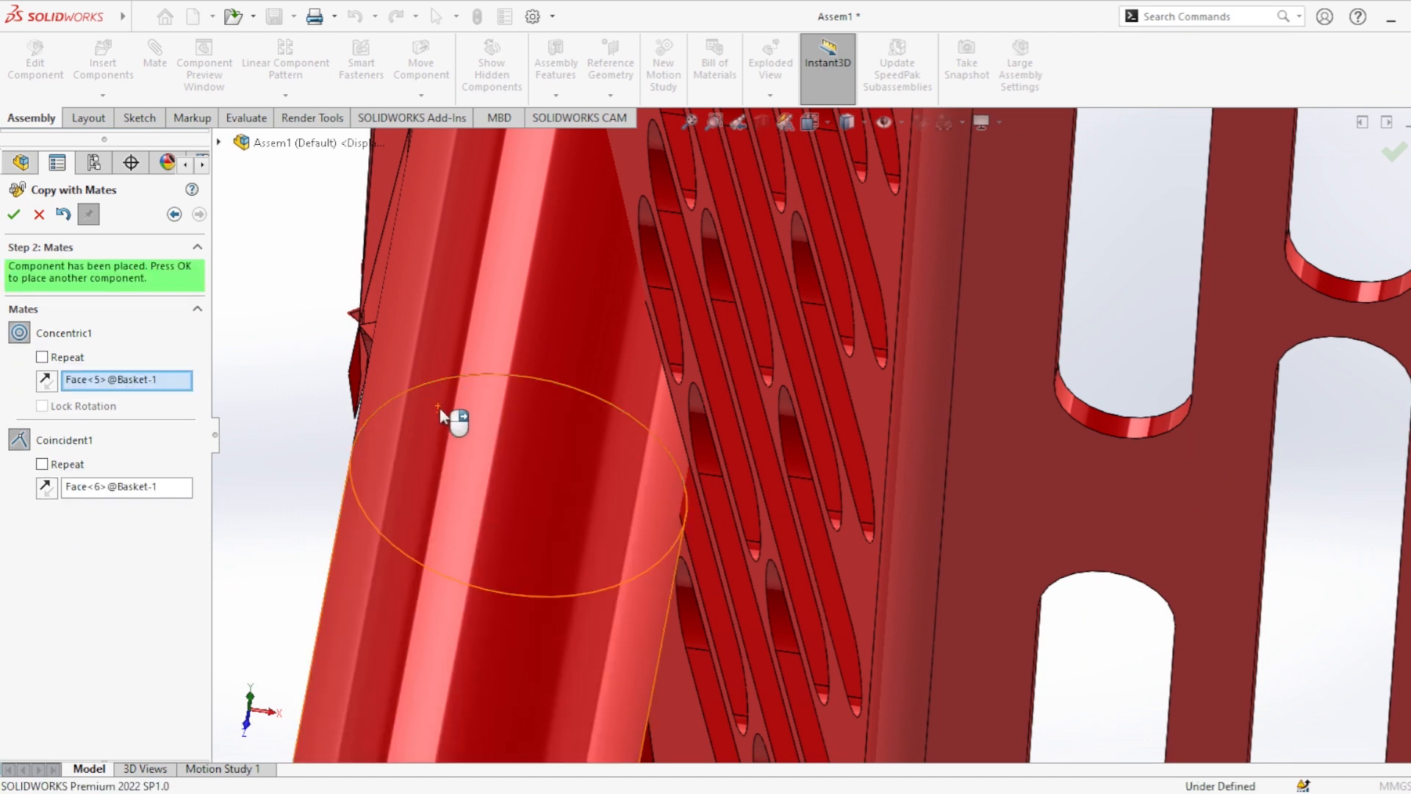
click(14, 214)
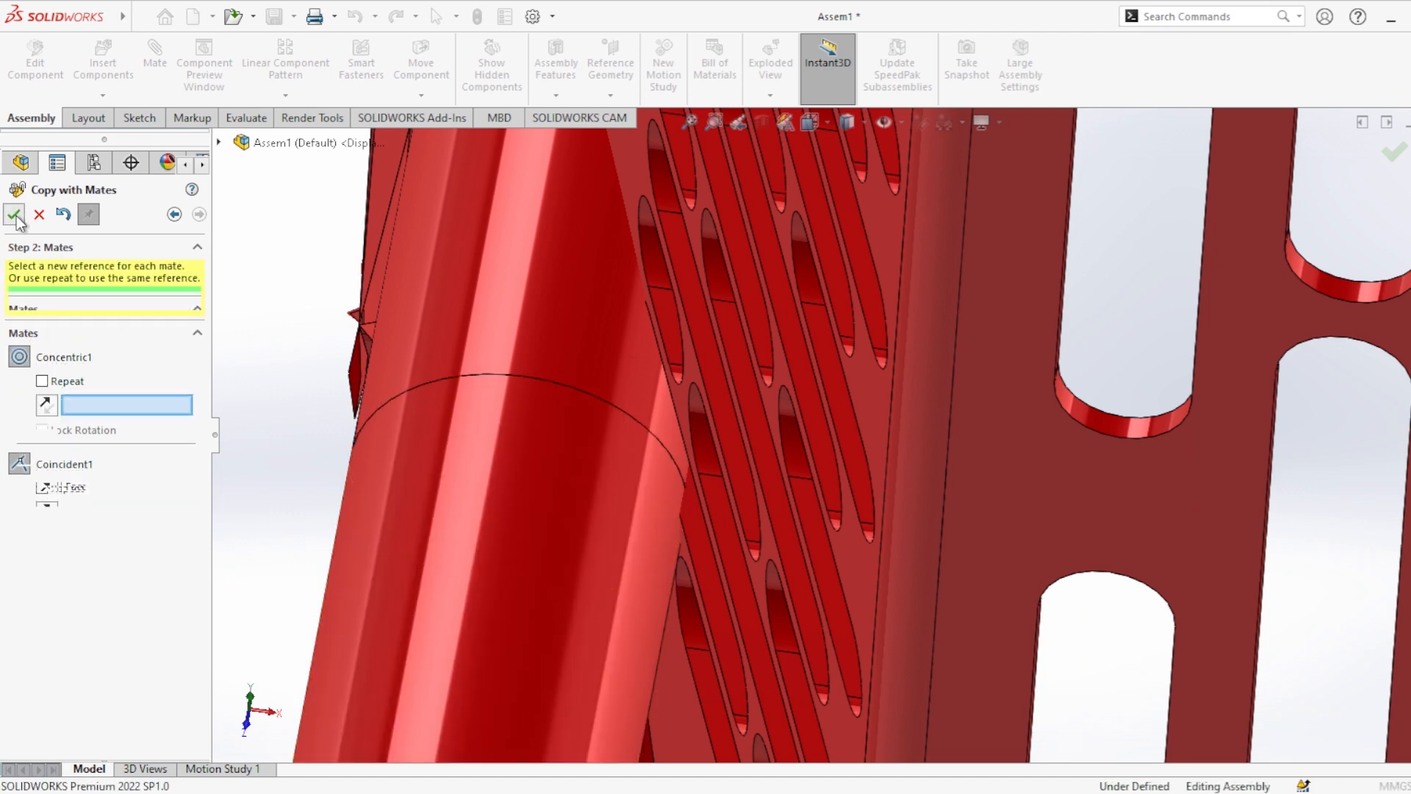
click(39, 214)
Step: Duplicate the Basket component and place the copy below the basket with its four posts
scroll(683, 499, up, 10)
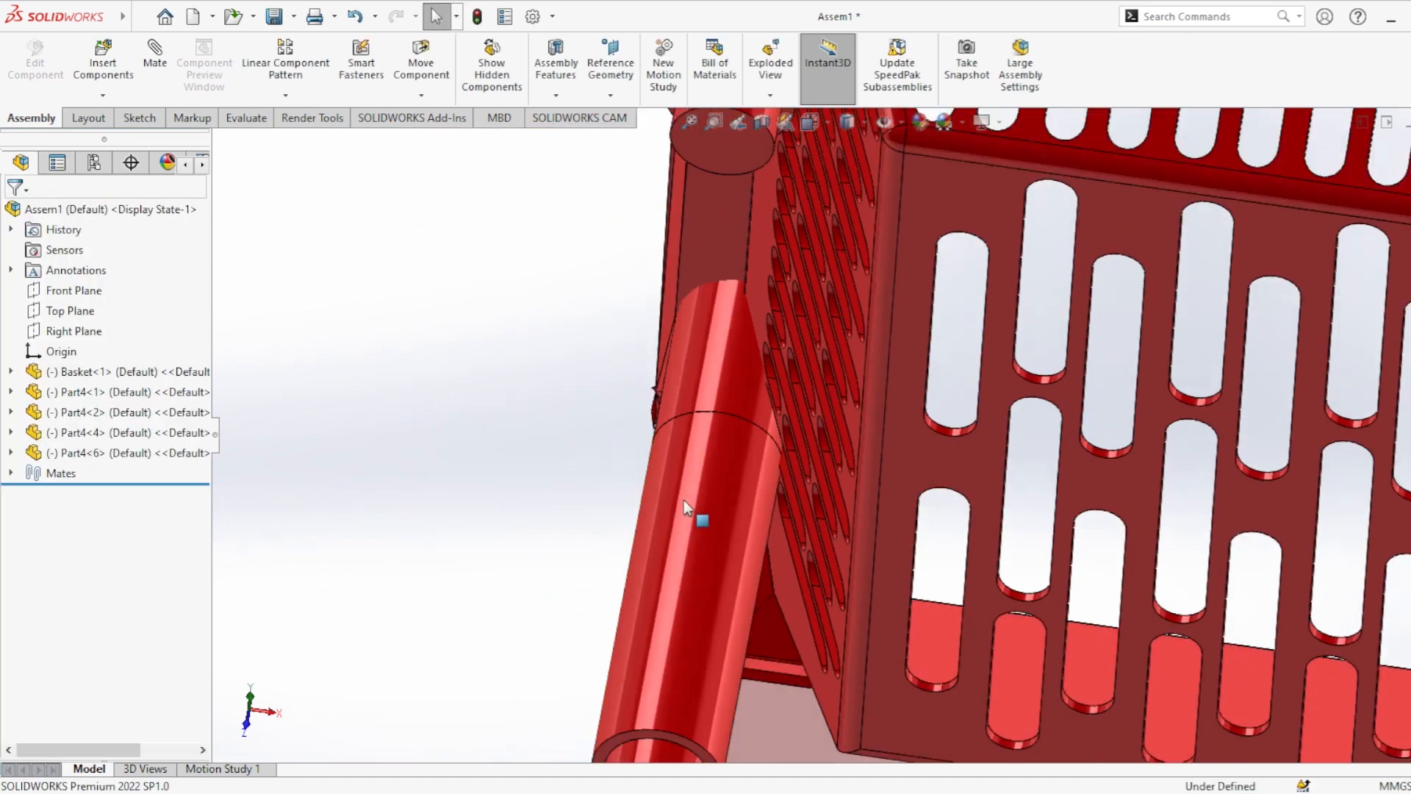
middle_drag(1100, 432, 1020, 490)
scroll(948, 413, down, 5)
click(923, 409)
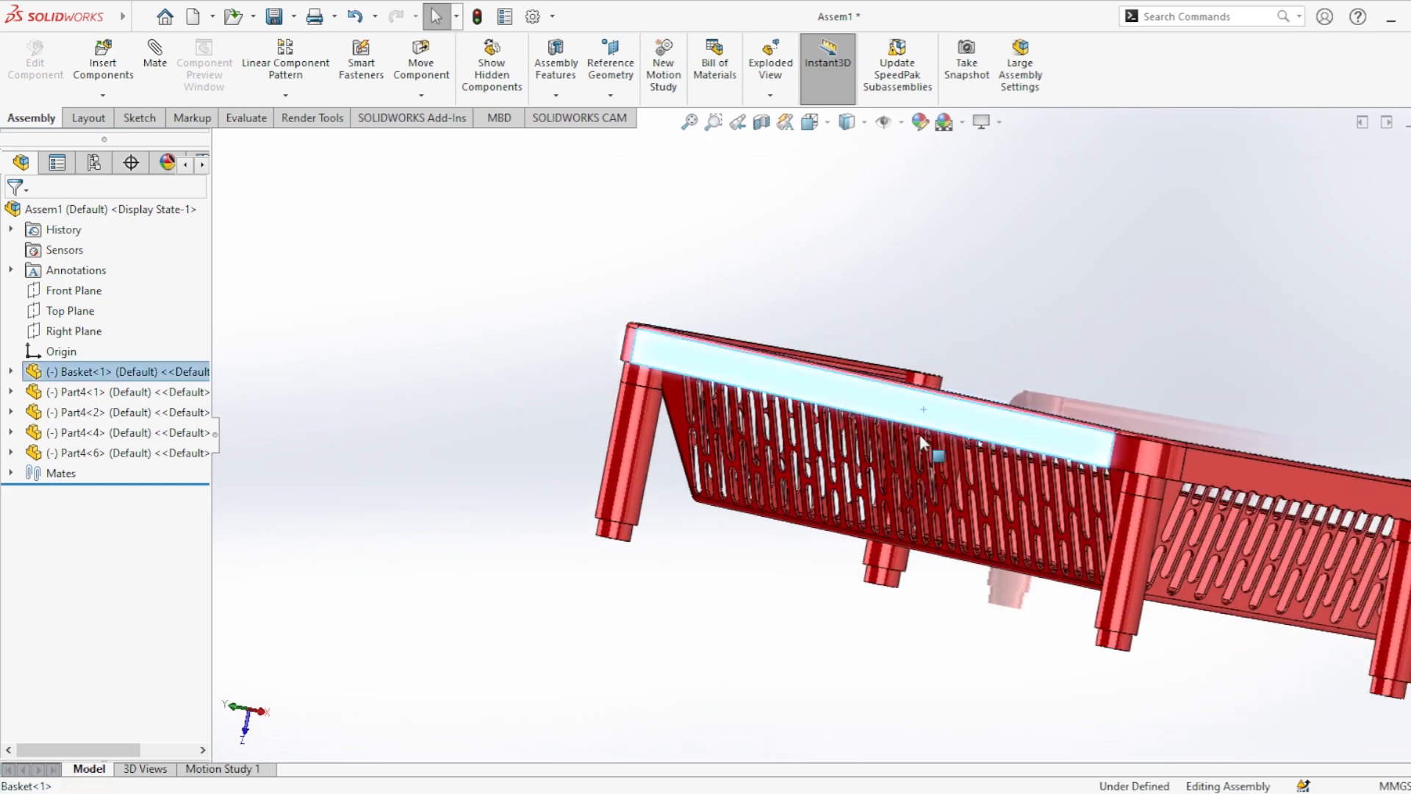
ctrl+drag(852, 704, 938, 721)
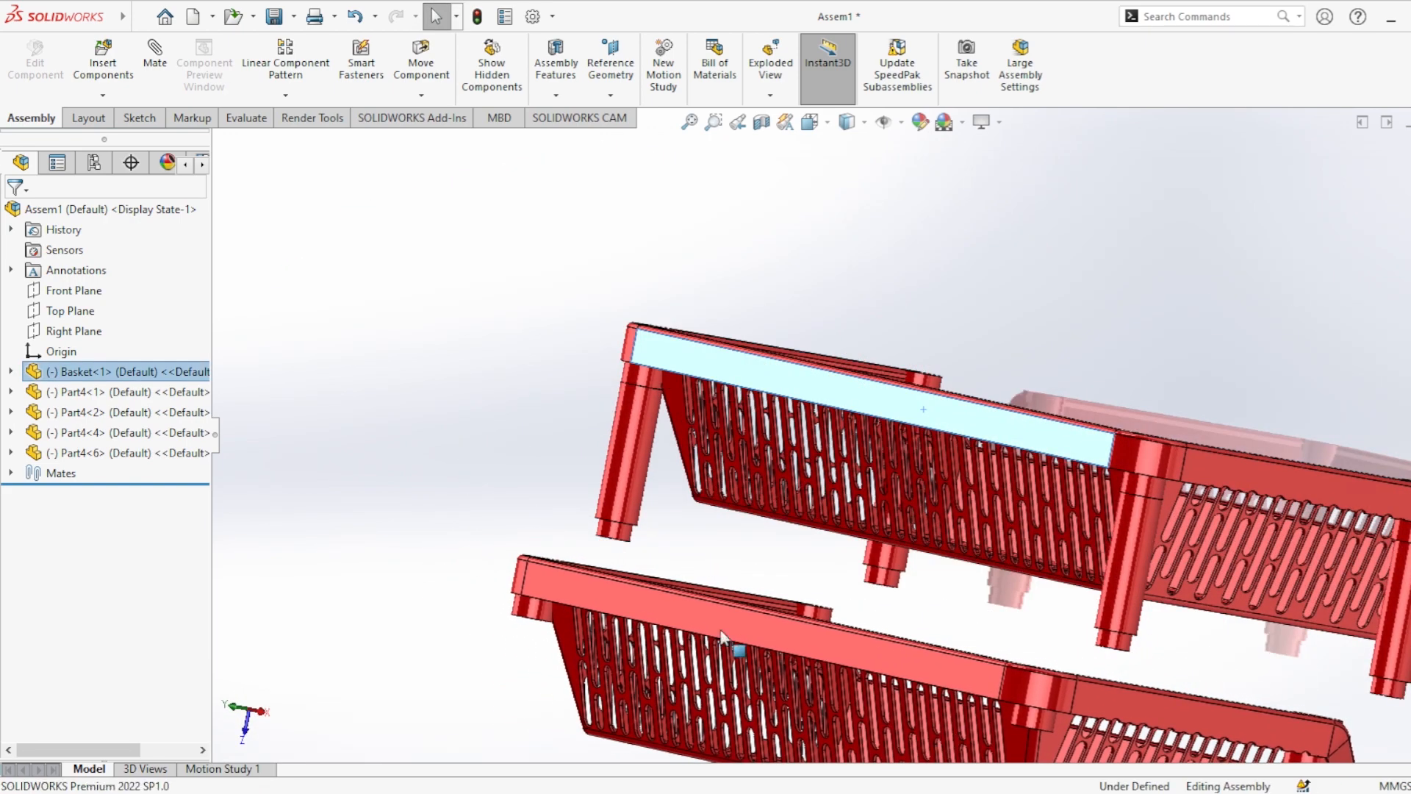
scroll(629, 518, up, 6)
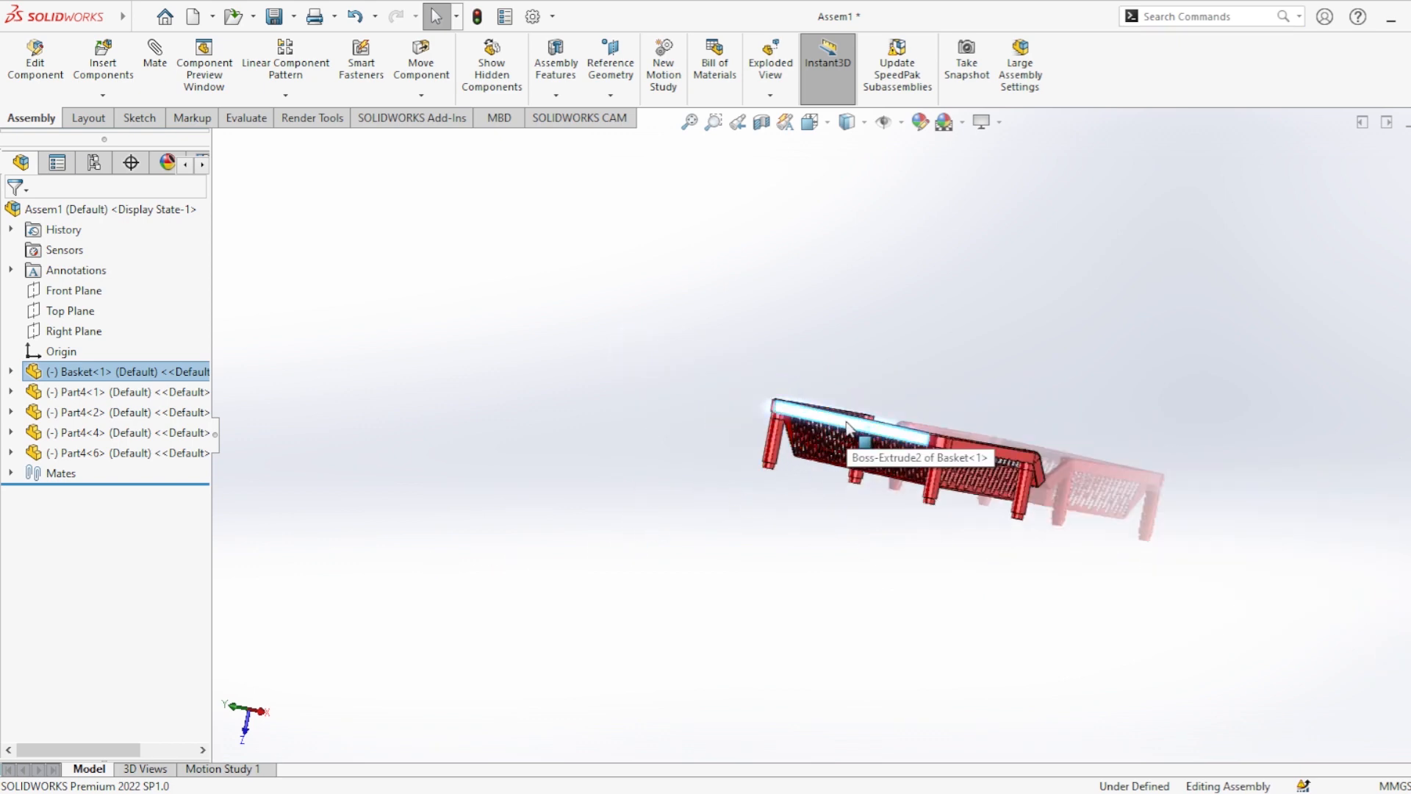
ctrl+drag(848, 427, 768, 619)
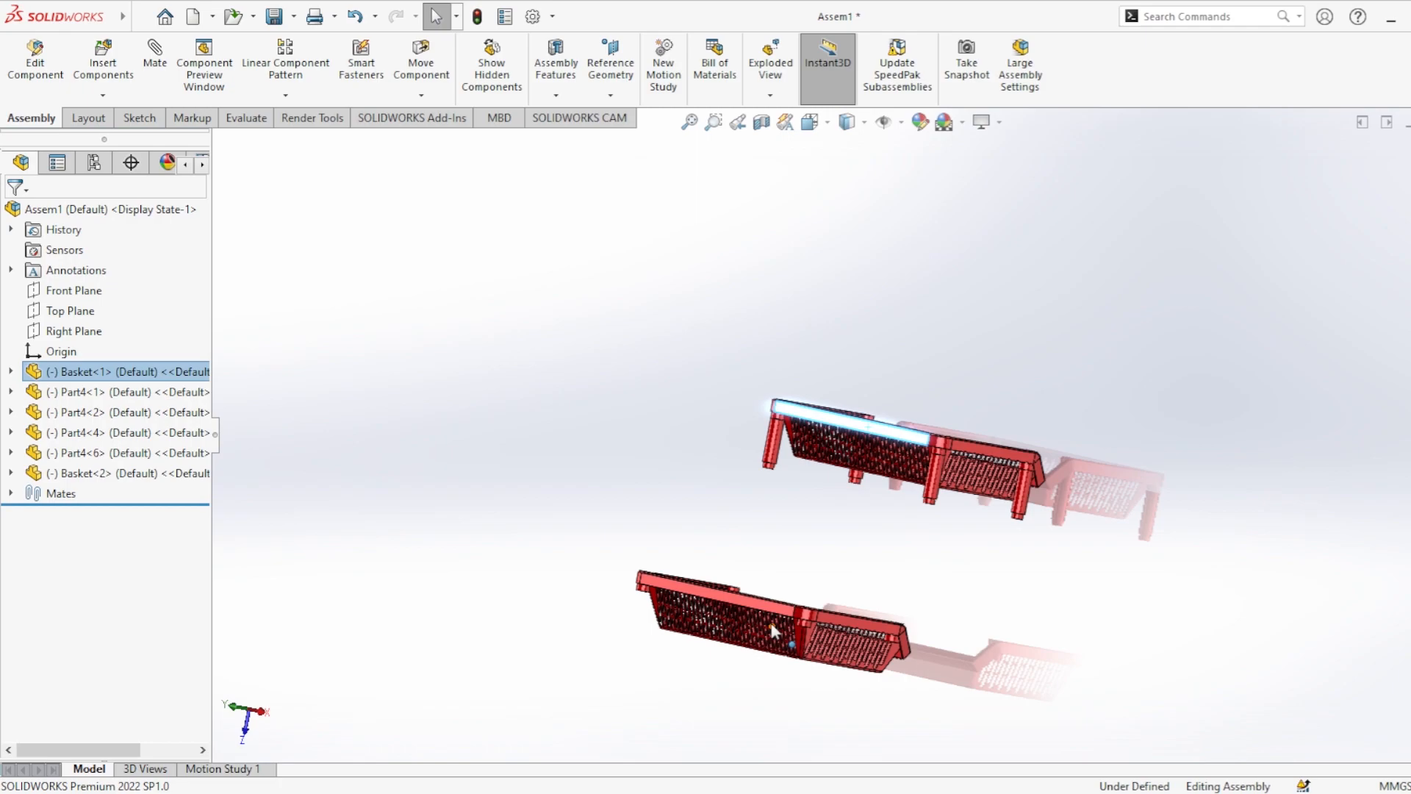
click(753, 566)
scroll(803, 504, down, 6)
middle_drag(794, 631, 798, 610)
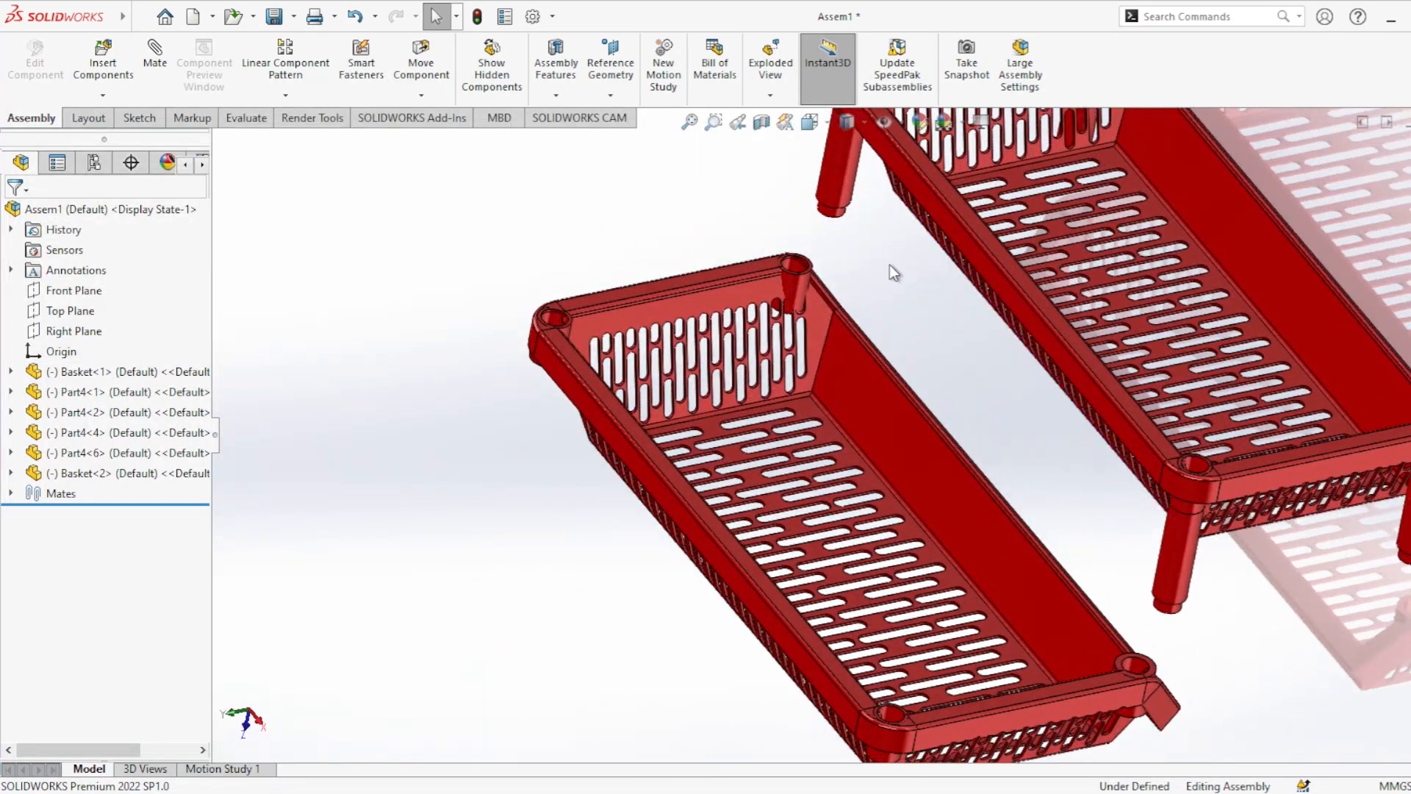
Step: Make the short end faces of the upper and lower baskets flush with a coincident mate
scroll(889, 264, down, 3)
scroll(893, 375, up, 6)
scroll(1153, 551, down, 4)
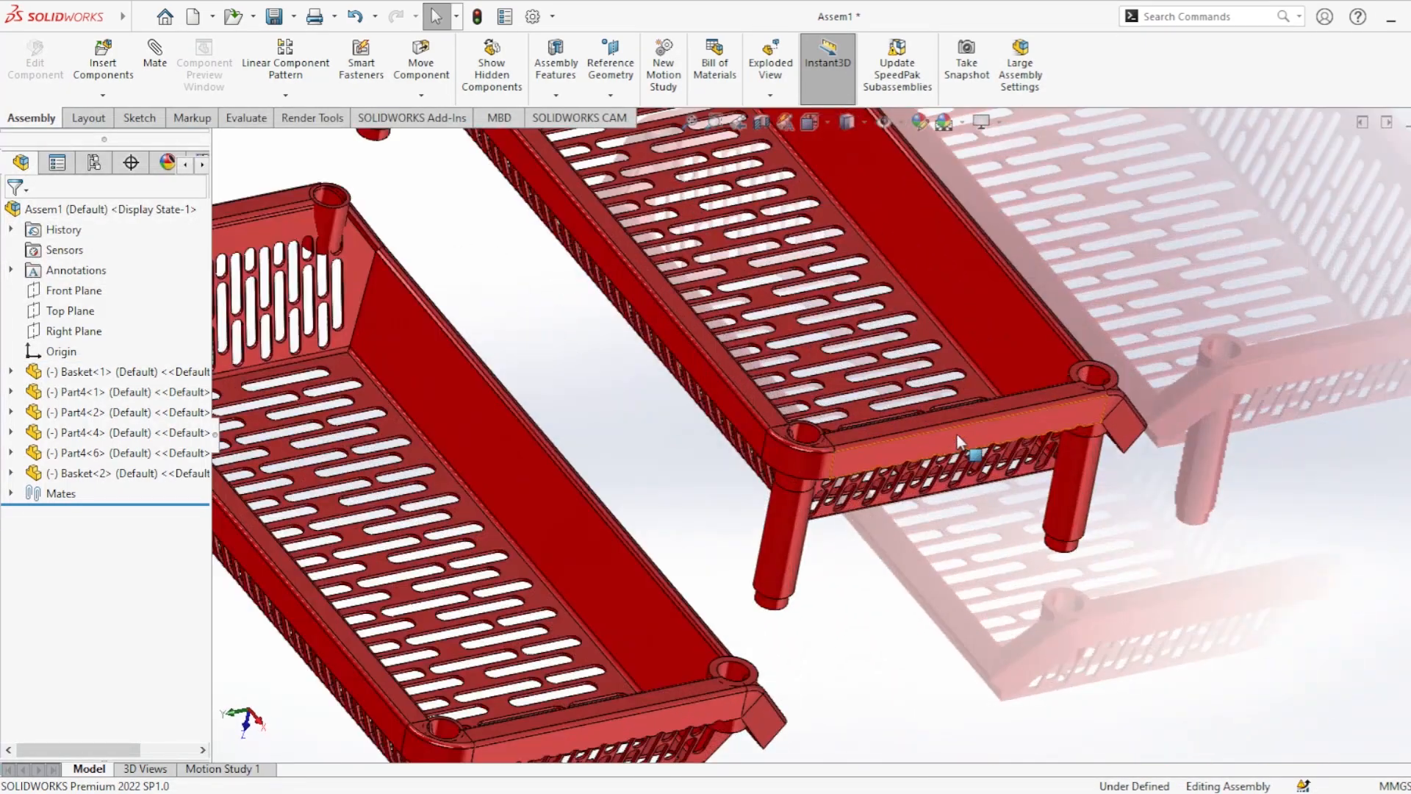
click(955, 433)
ctrl+click(647, 713)
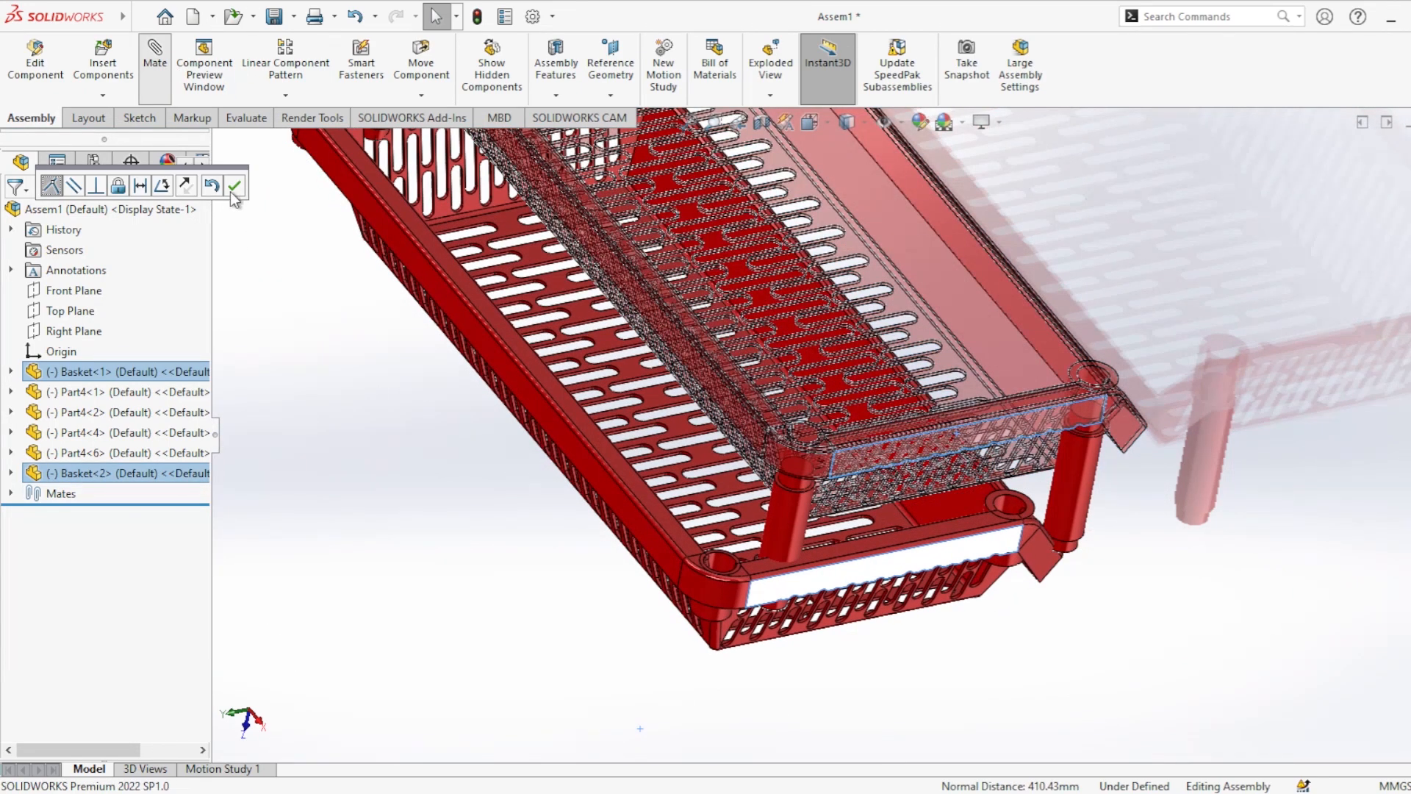
click(234, 188)
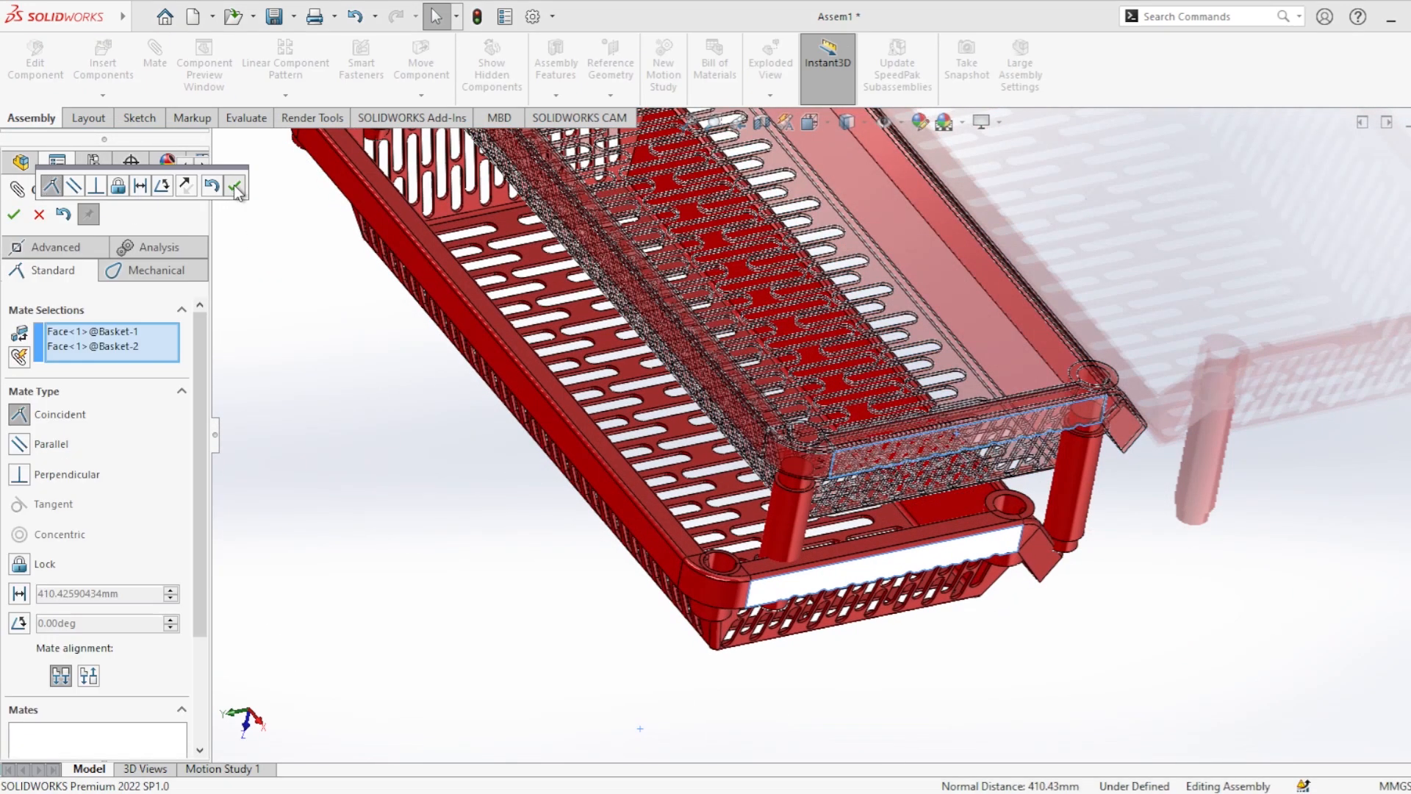
Step: Make the long outer rim faces of the two baskets flush with a second coincident mate
click(589, 239)
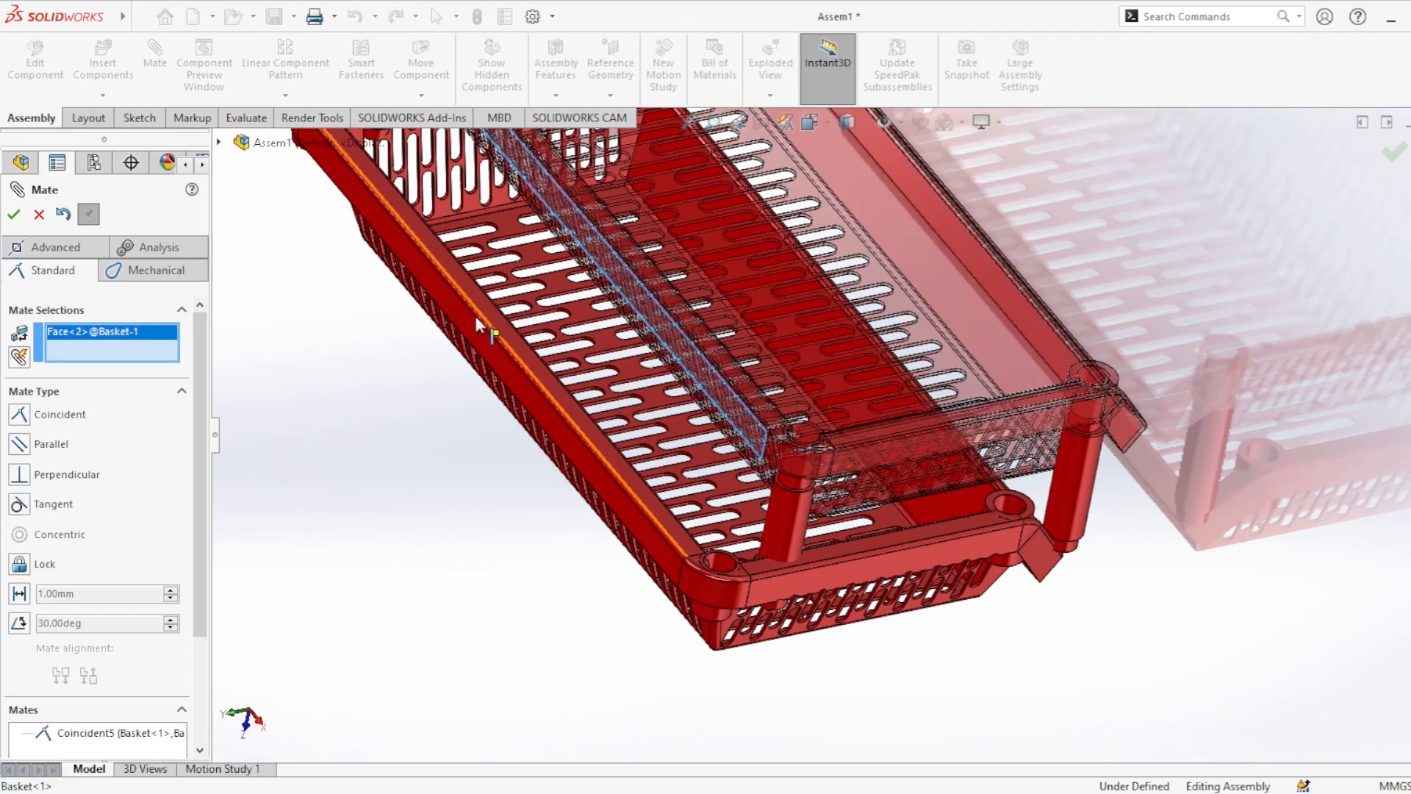
click(466, 322)
click(234, 195)
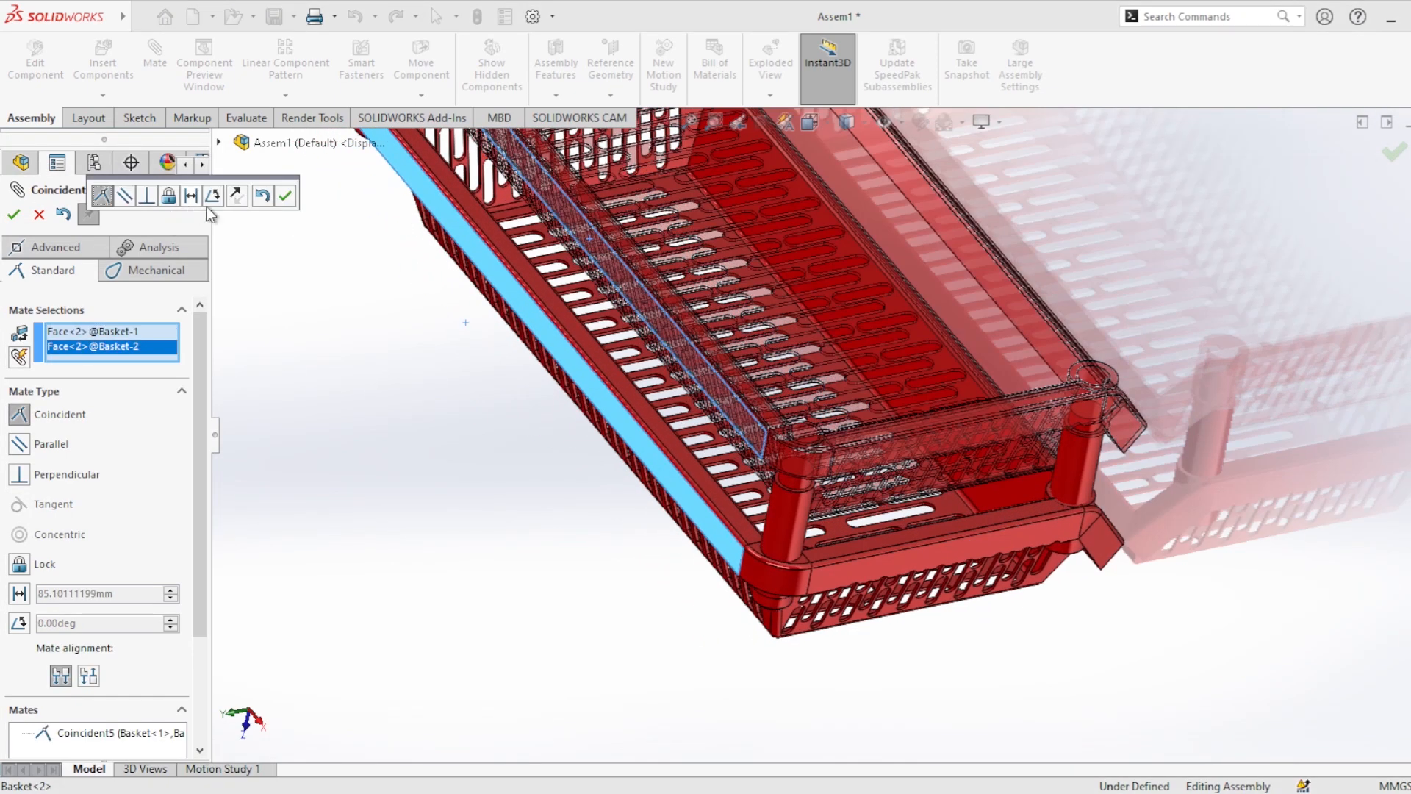
click(286, 195)
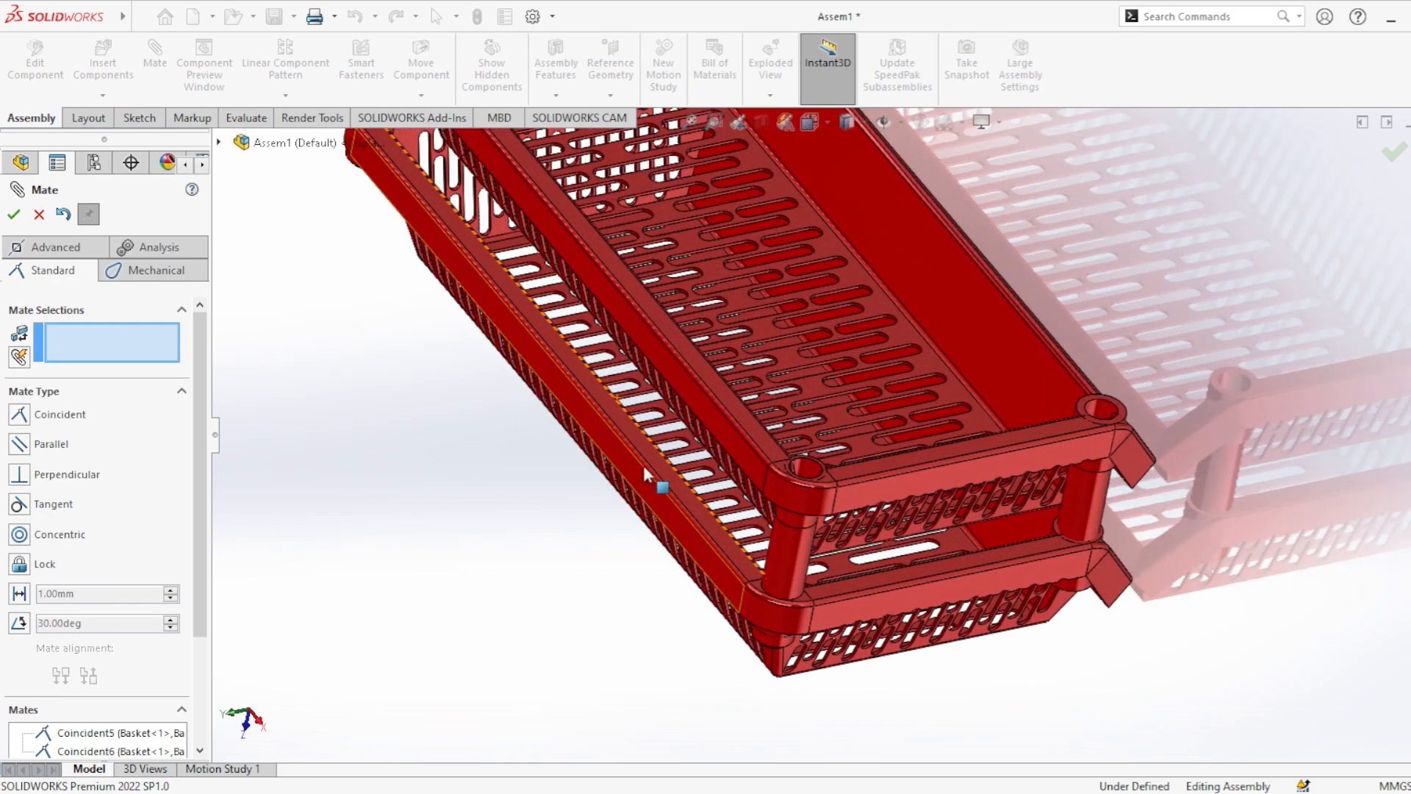
Step: Move the lower basket clear of the posts and mate its corner socket bore concentric with the Part4 post end above it
drag(649, 473, 607, 642)
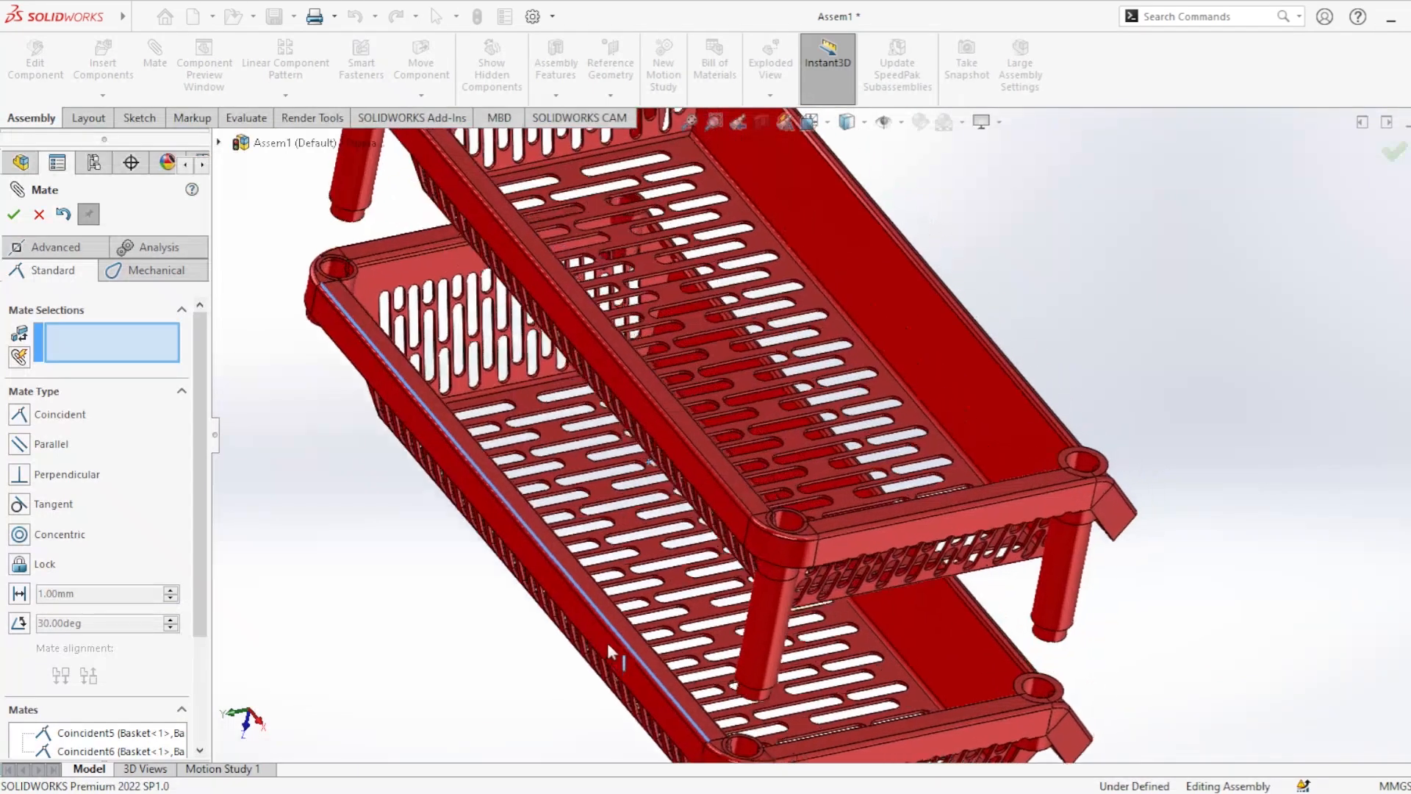
scroll(766, 623, down, 4)
scroll(747, 630, up, 4)
scroll(758, 462, down, 6)
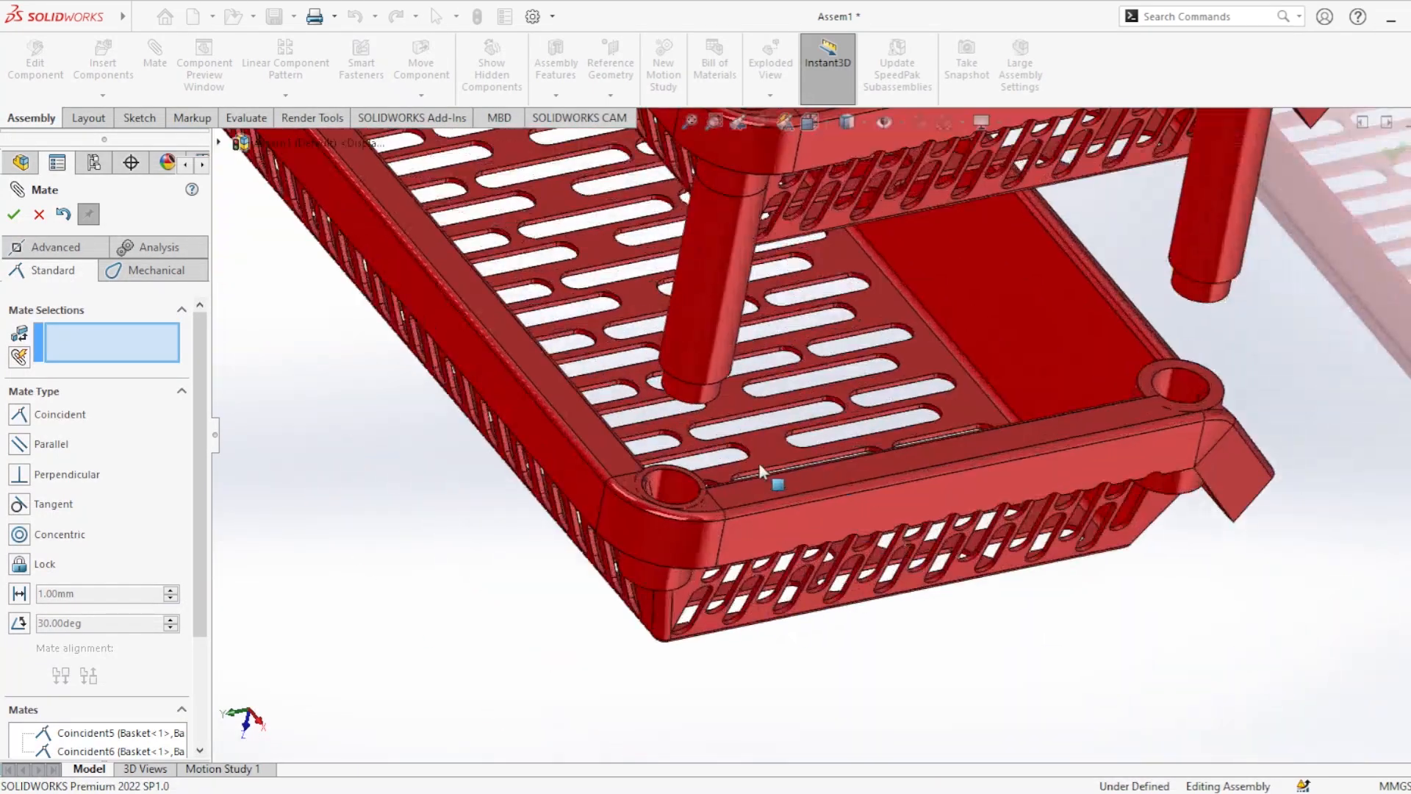
click(669, 487)
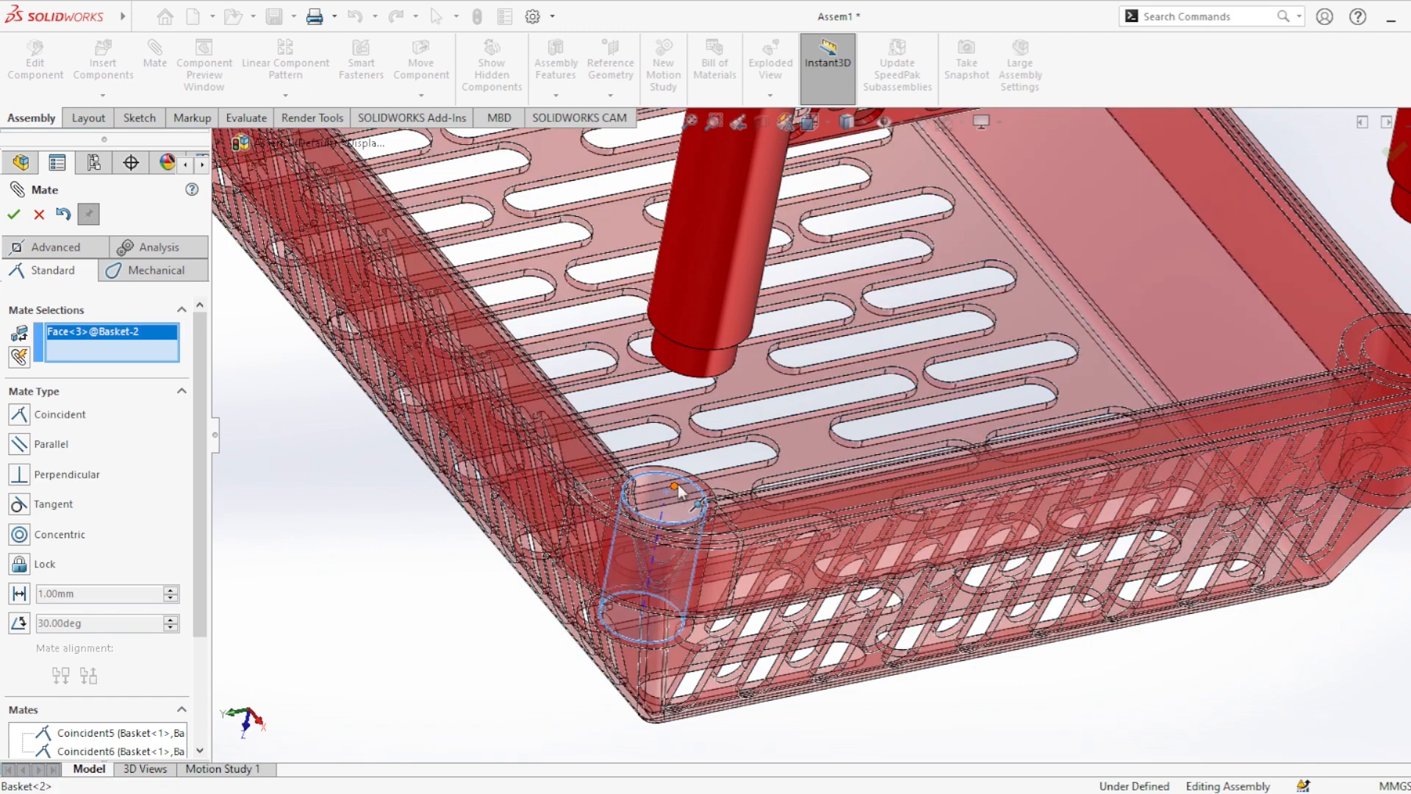
click(696, 358)
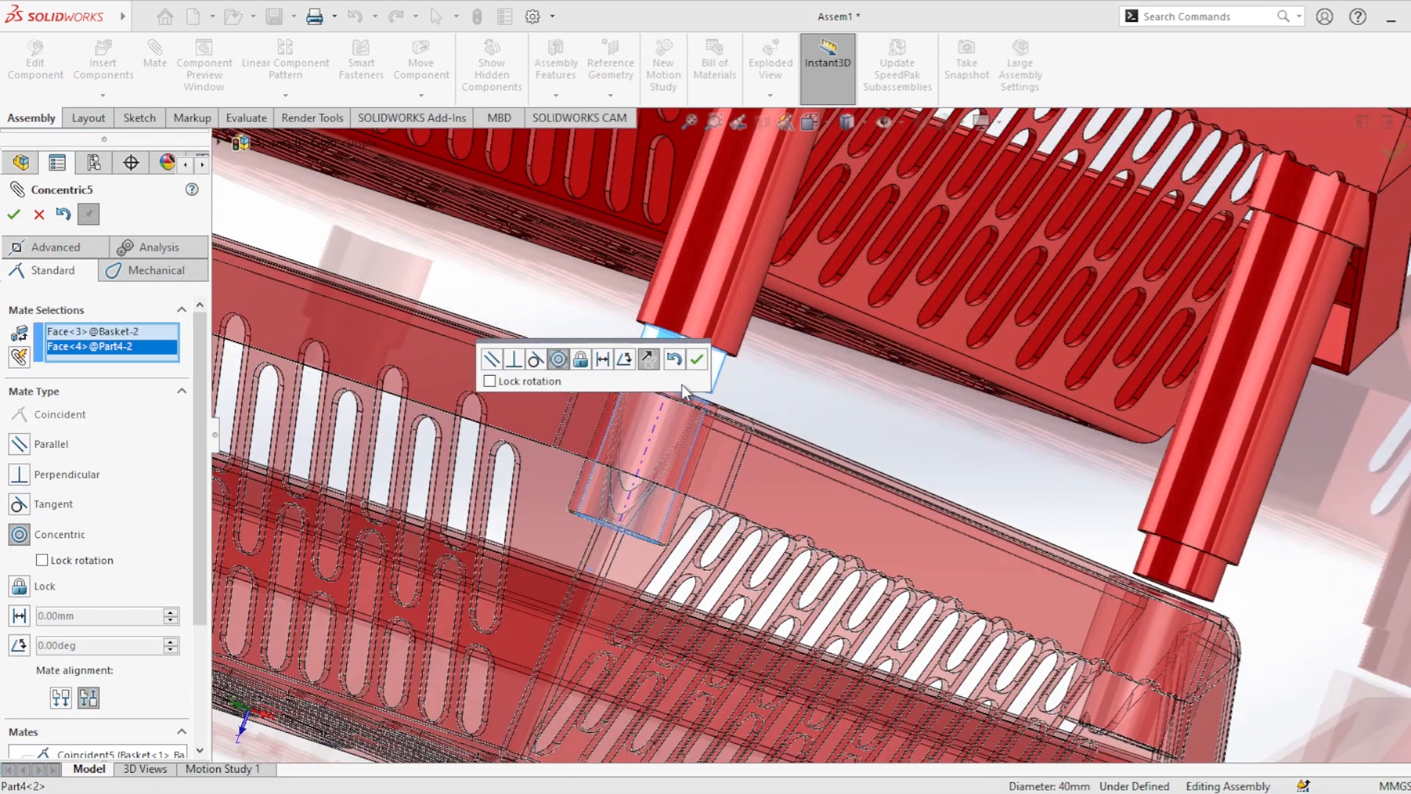
click(708, 358)
Step: Seat the post's shoulder on the lower basket's socket rim with a coincident mate and finish mating
scroll(727, 404, down, 6)
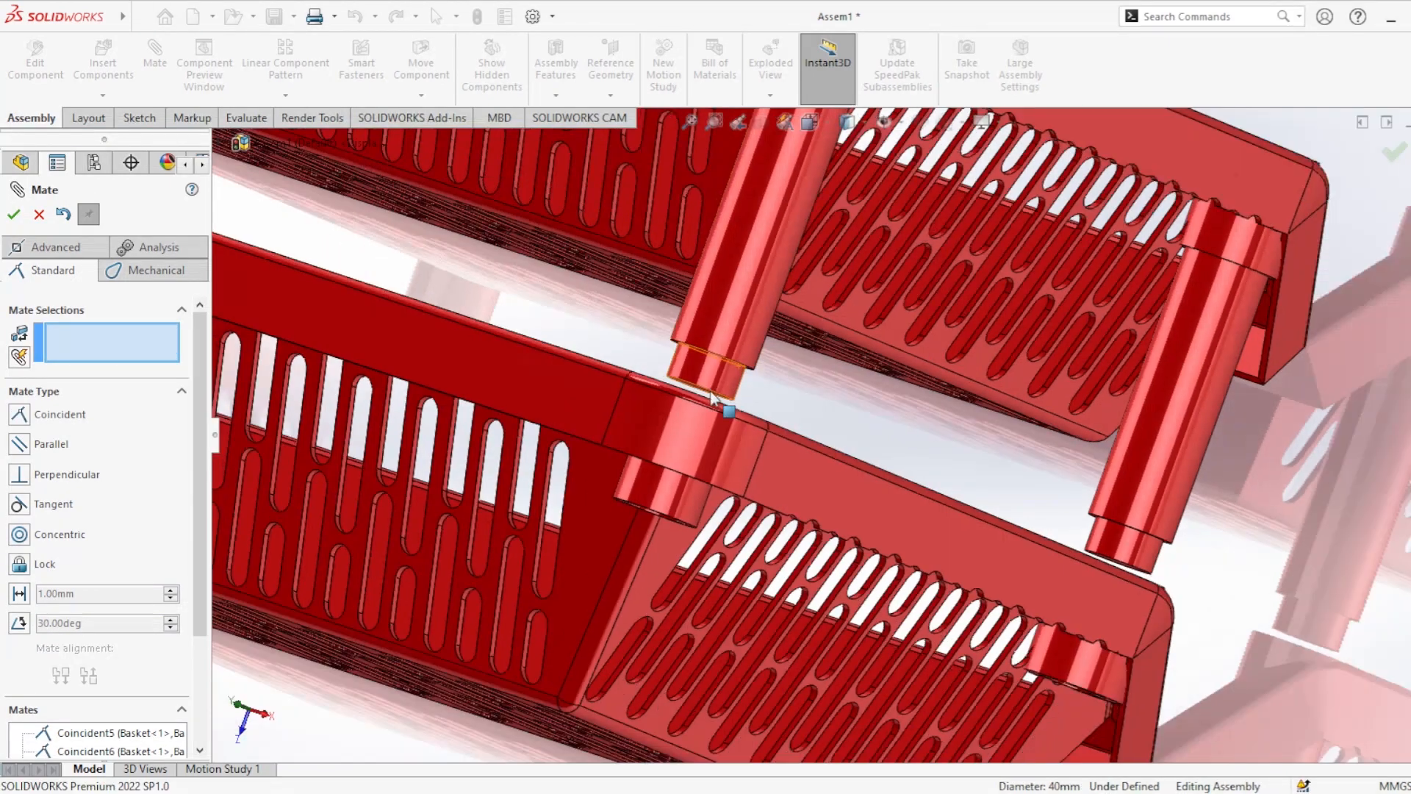
scroll(728, 404, down, 5)
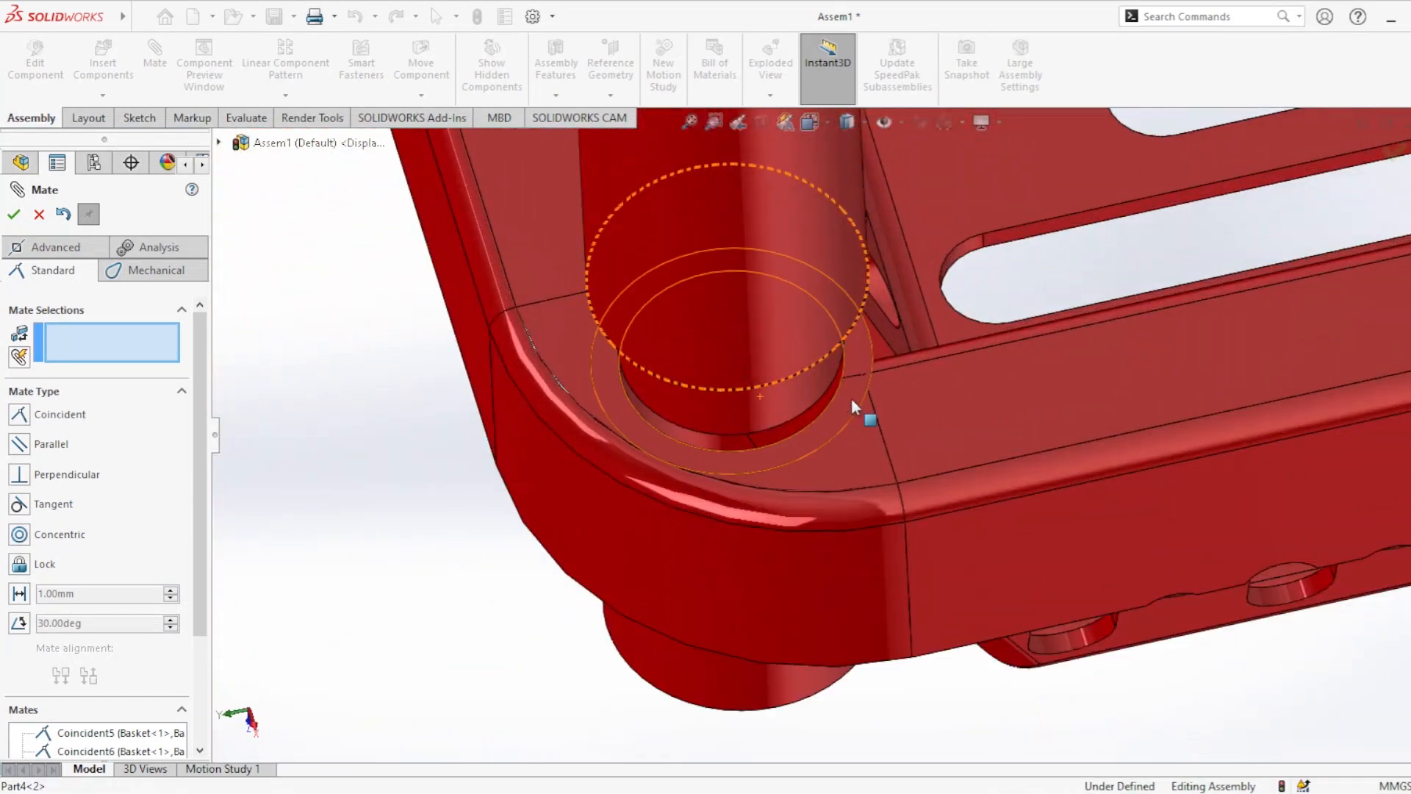
click(852, 401)
middle_drag(843, 393, 639, 217)
click(634, 212)
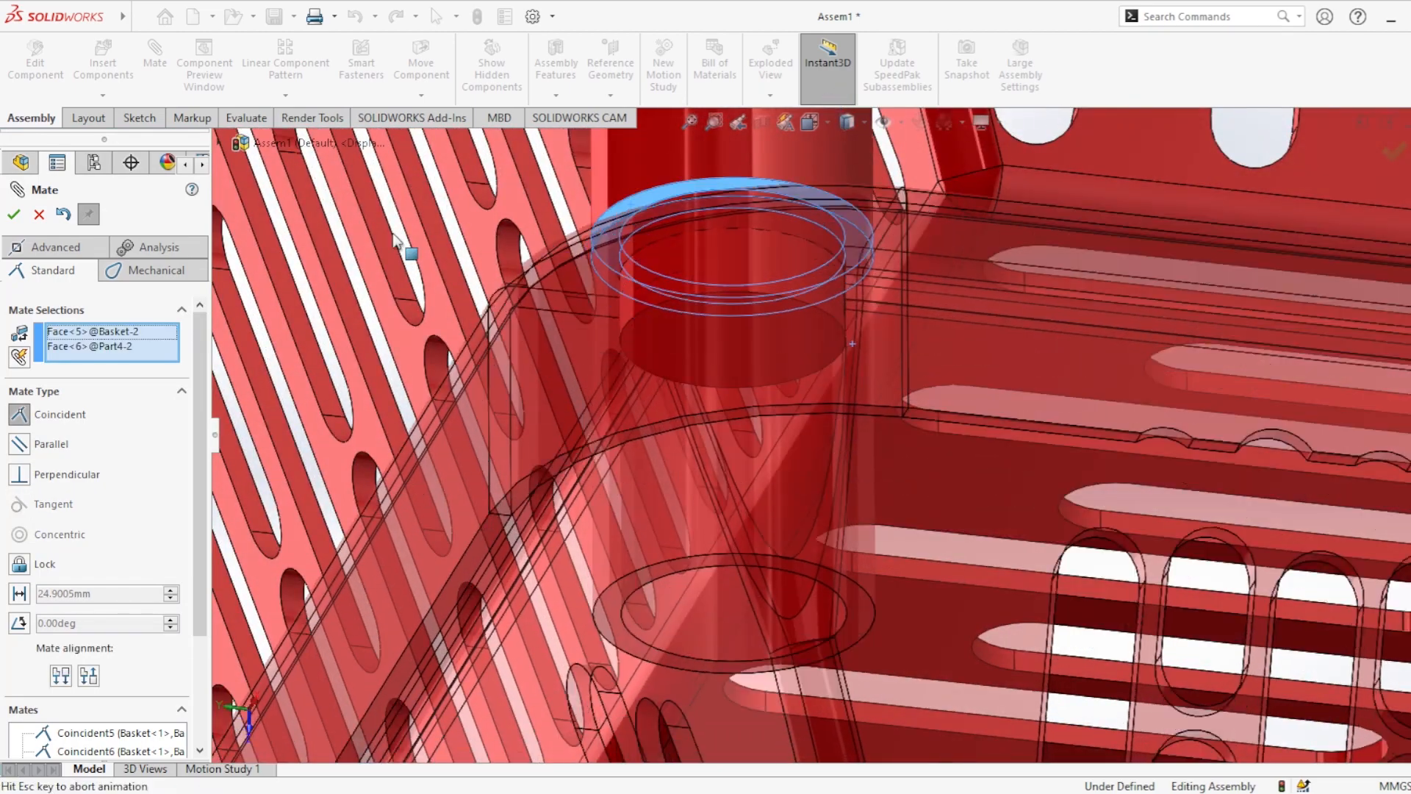
click(352, 189)
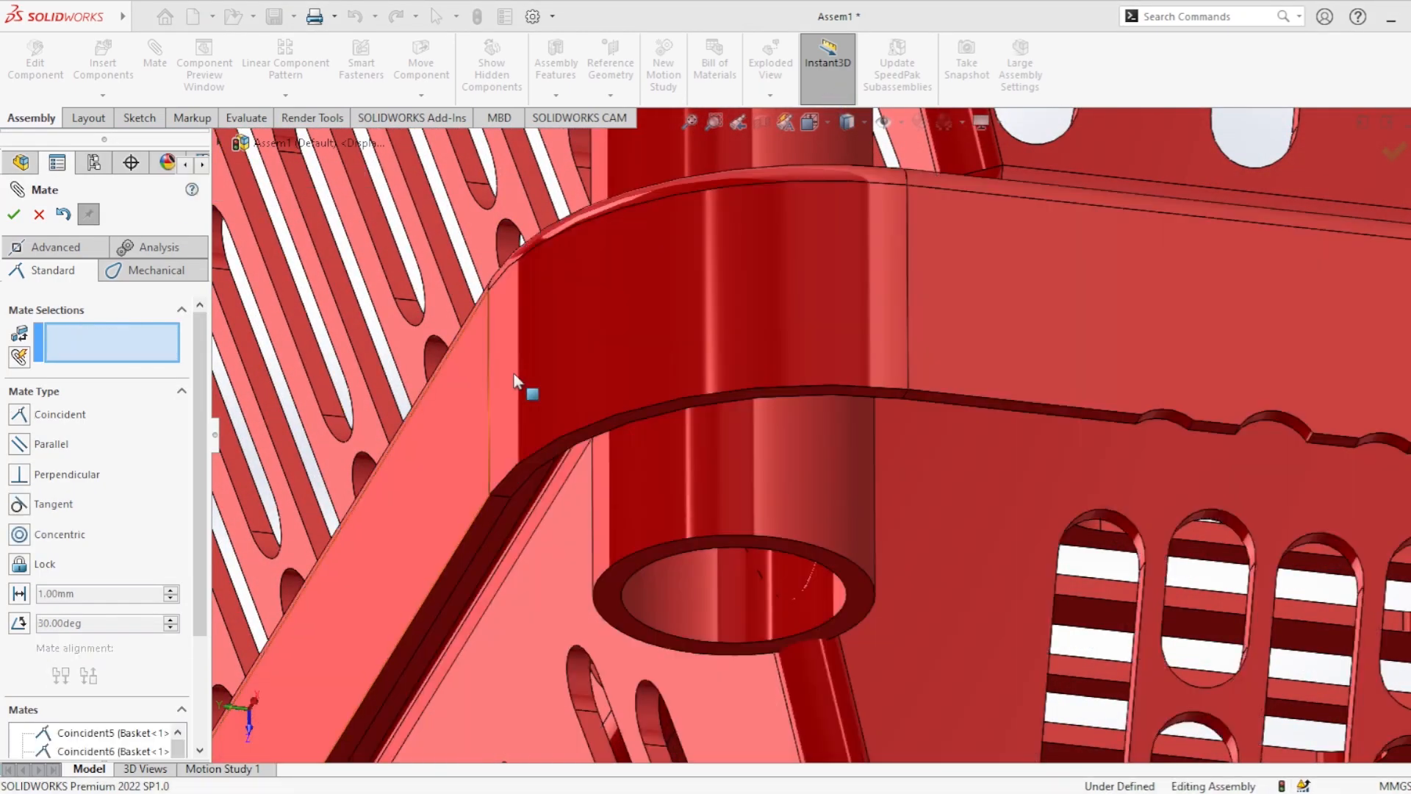
scroll(676, 431, up, 10)
middle_drag(837, 451, 909, 646)
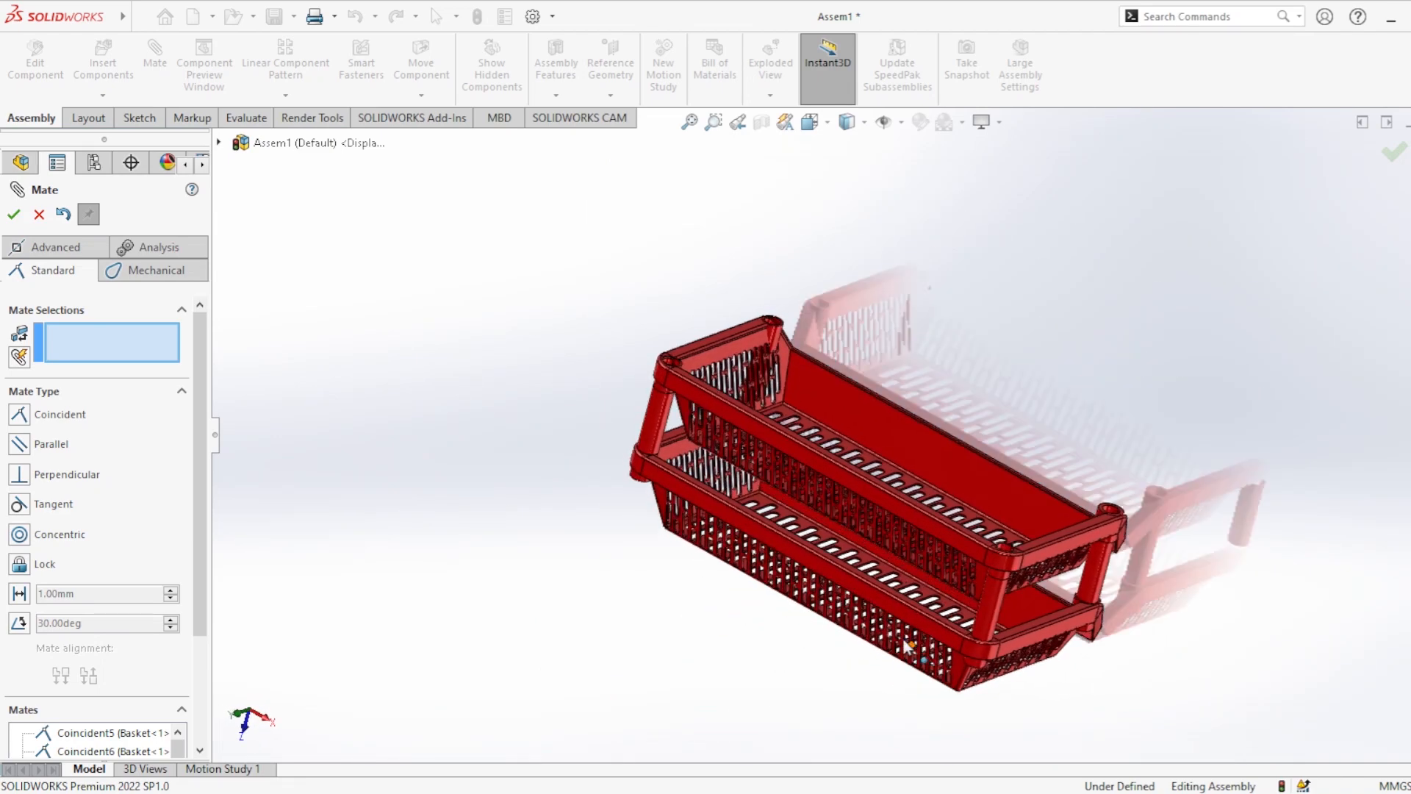
click(39, 214)
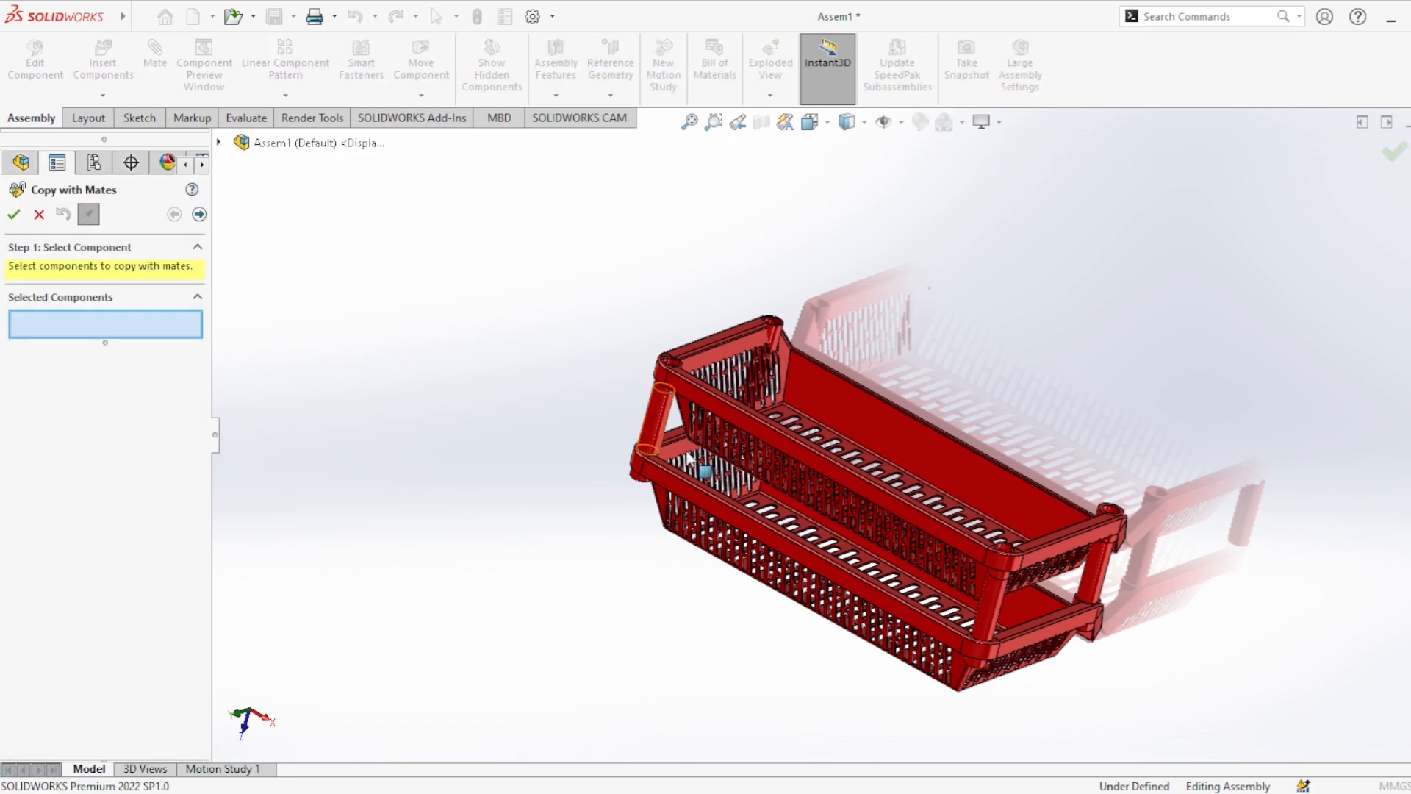
Step: Copy Part4 with its mates into the lower basket's front corner socket, using the socket's bore and bottom rim face as references
scroll(661, 426, down, 4)
click(615, 368)
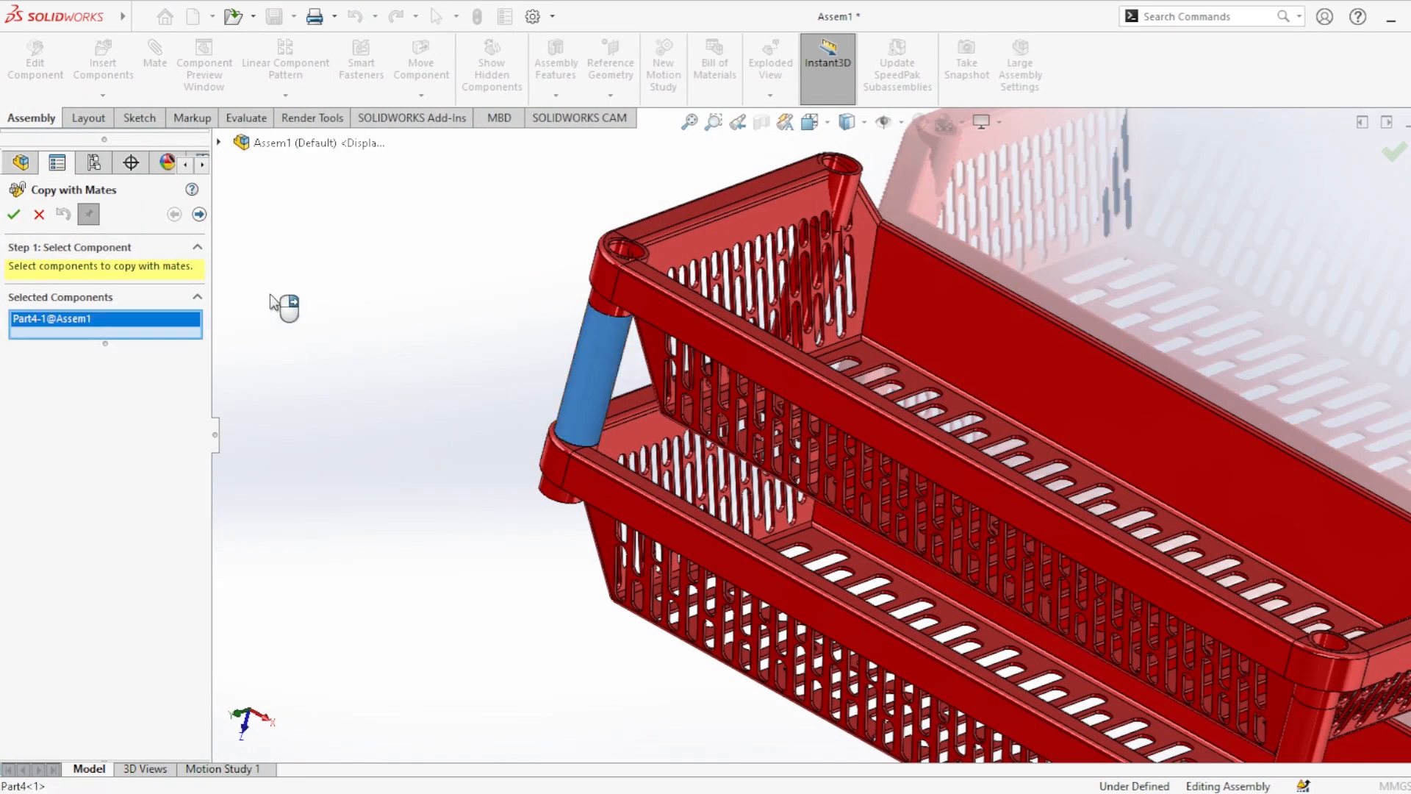
click(200, 213)
scroll(617, 404, down, 6)
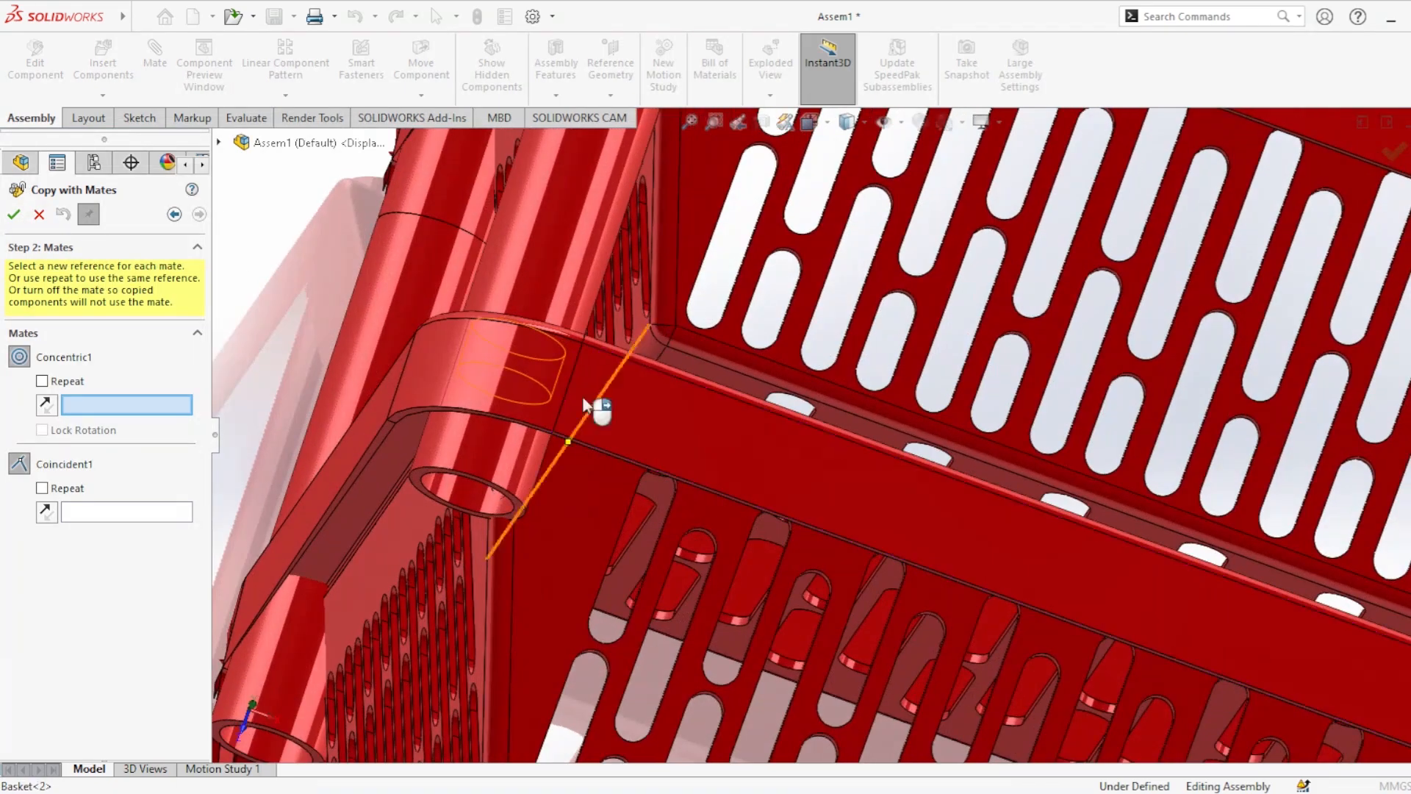
scroll(585, 404, down, 4)
click(507, 481)
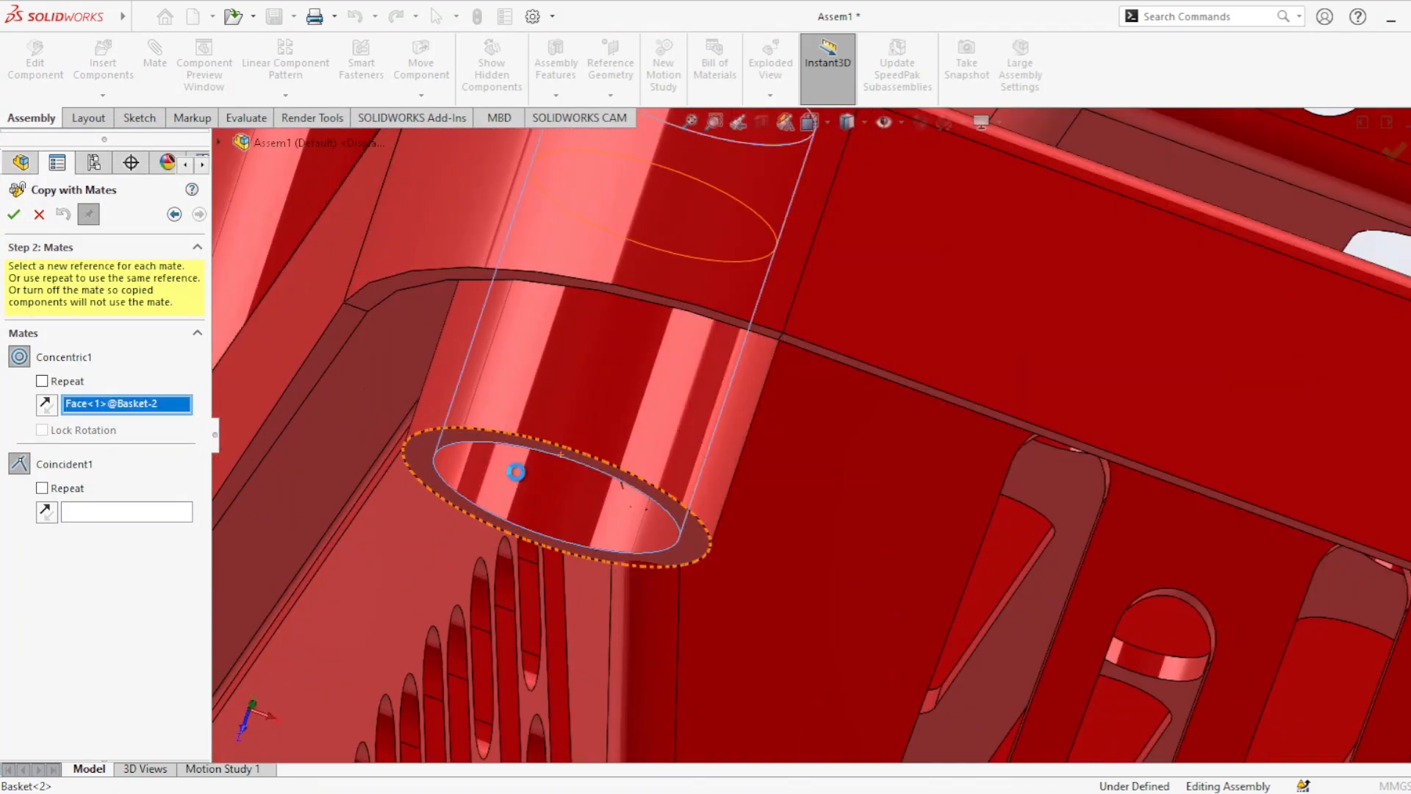
click(443, 468)
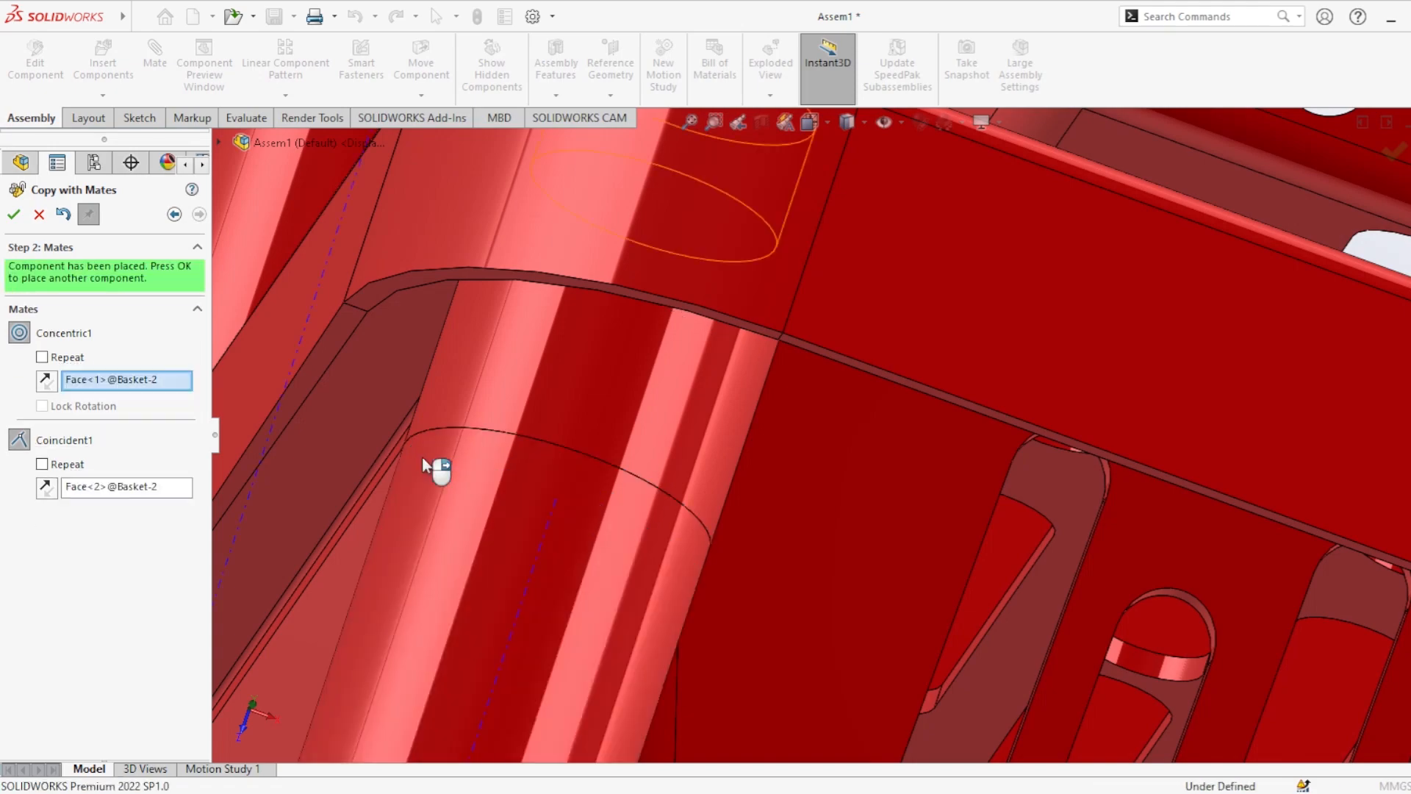
scroll(554, 504, up, 10)
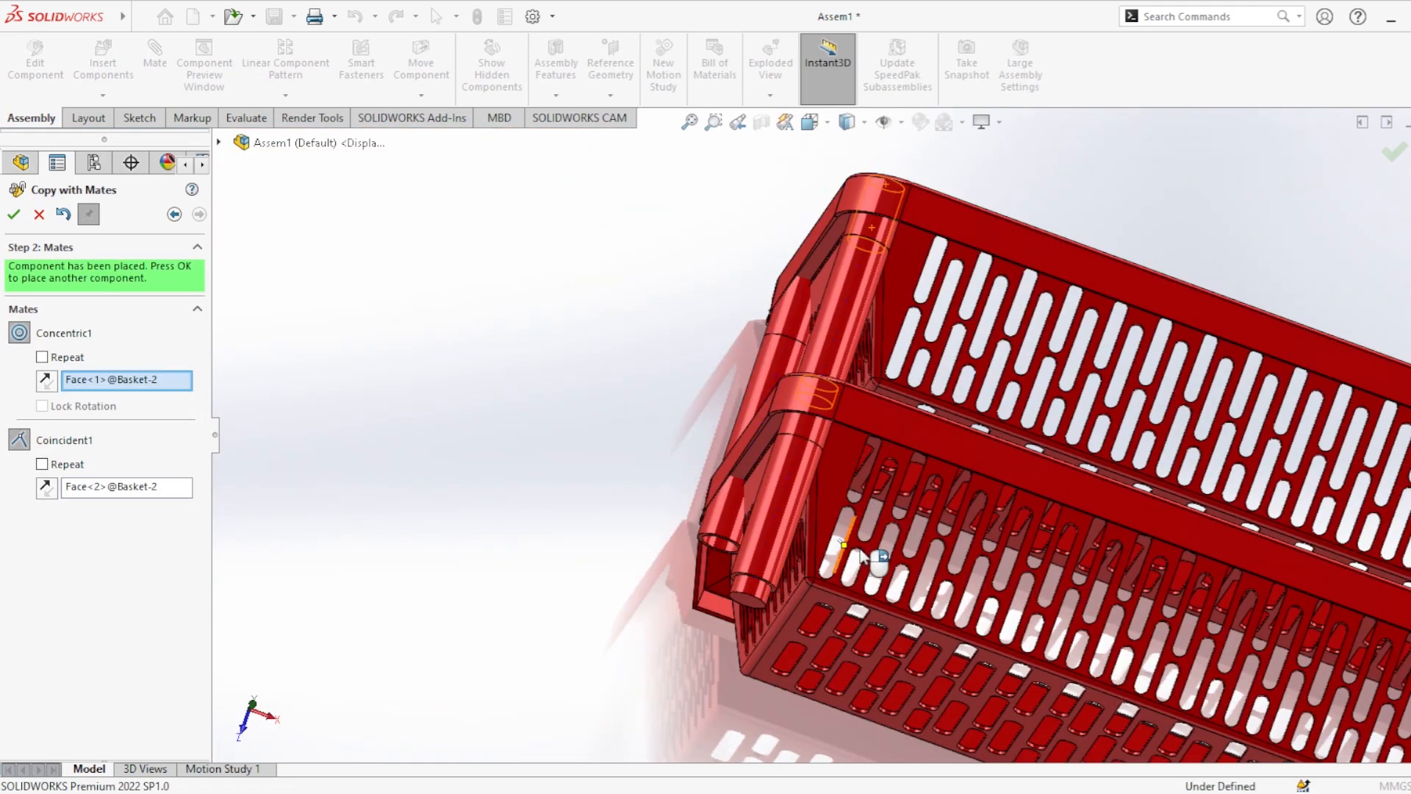
scroll(742, 555, down, 6)
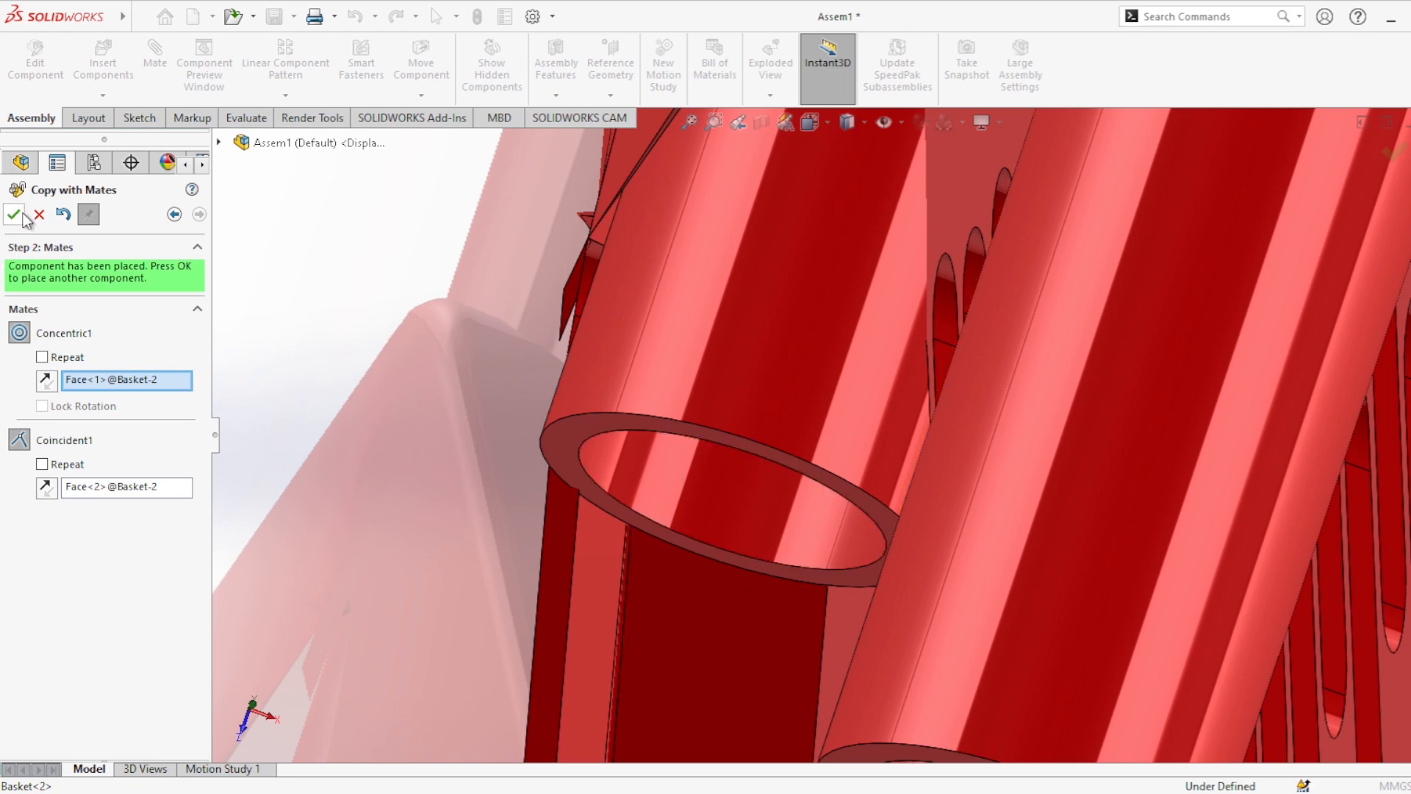
click(13, 214)
Step: Place another mated copy of Part4 in the lower basket's other corner socket at the same short end
click(621, 476)
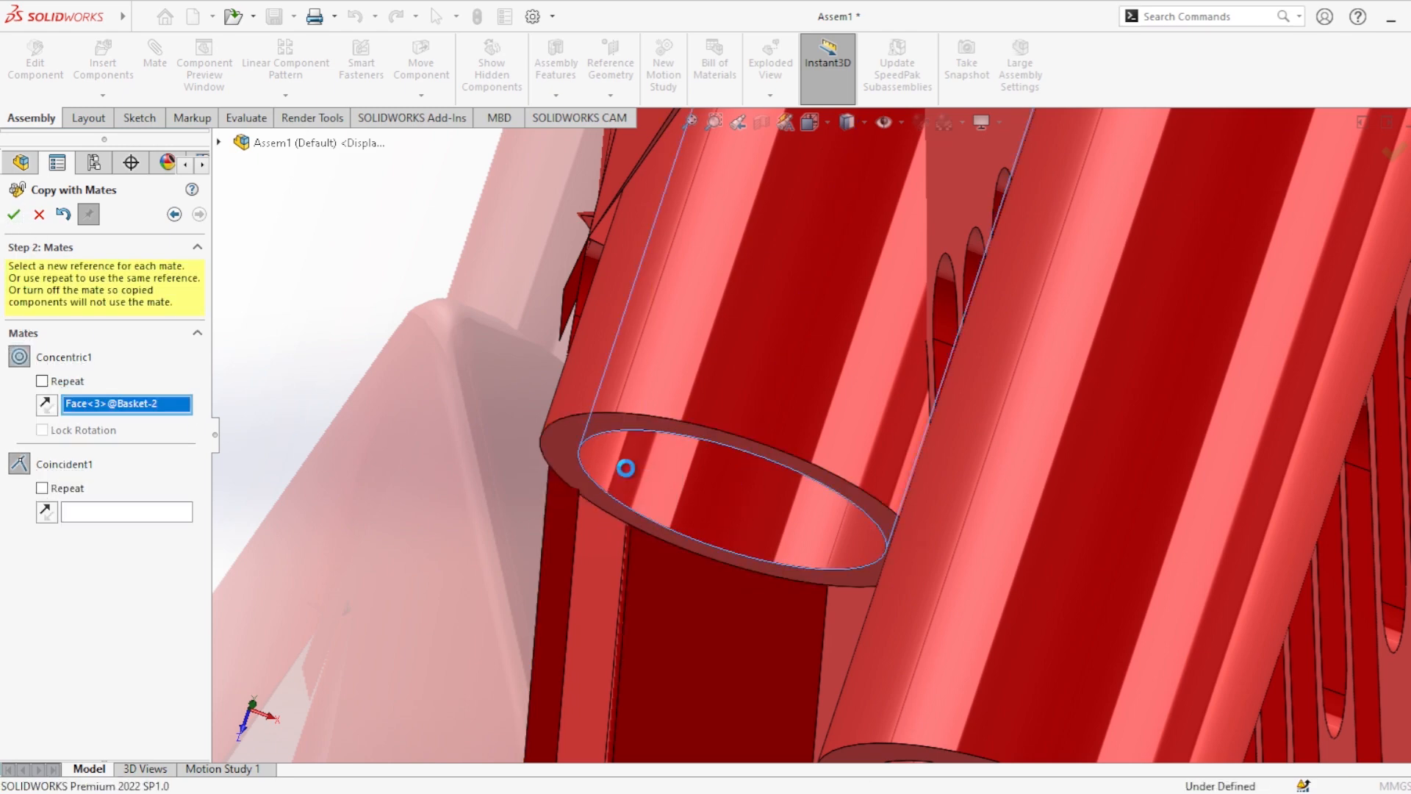
click(560, 444)
click(13, 214)
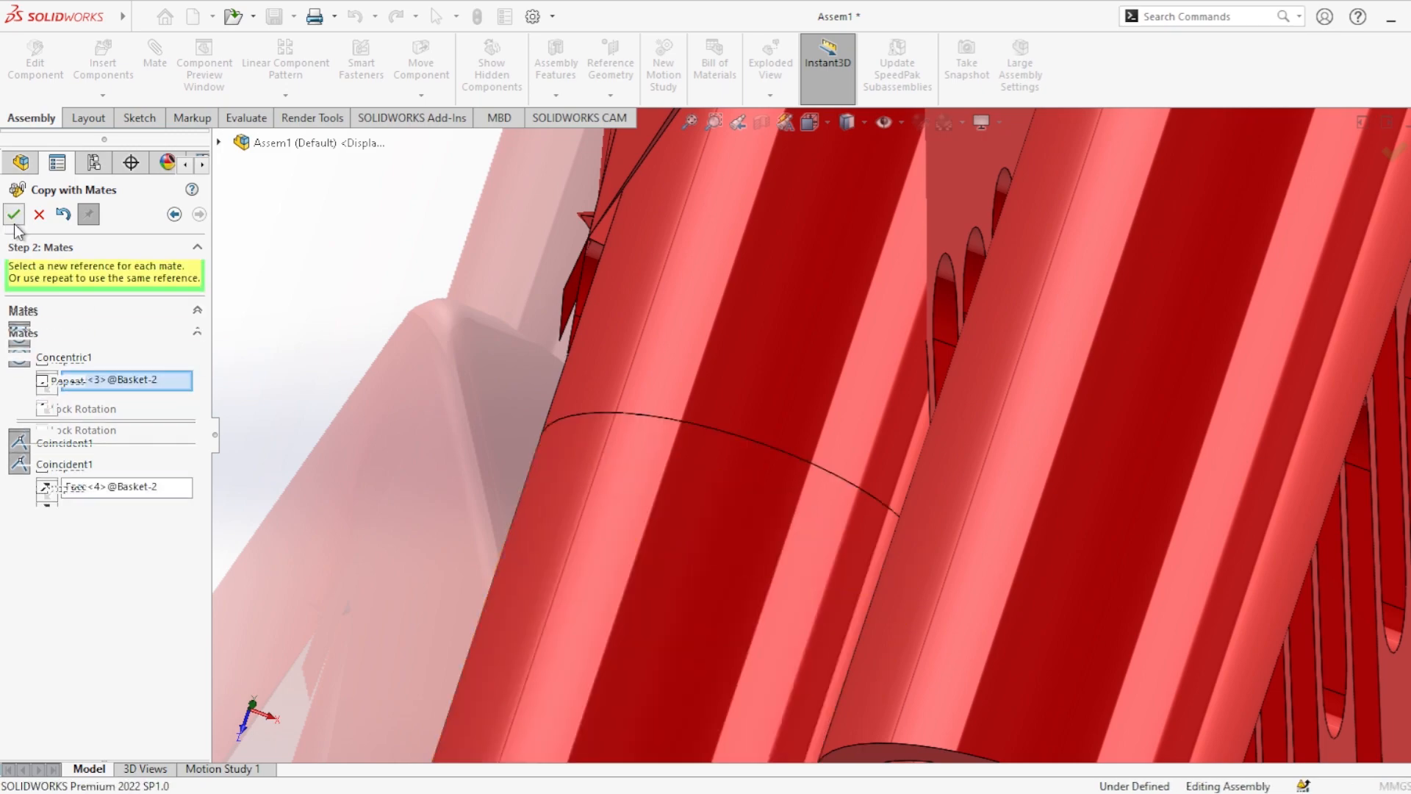
Step: Place a mated copy of Part4 in the front corner socket at the opposite end of the lower basket's long side
scroll(717, 487, up, 5)
scroll(1191, 580, up, 2)
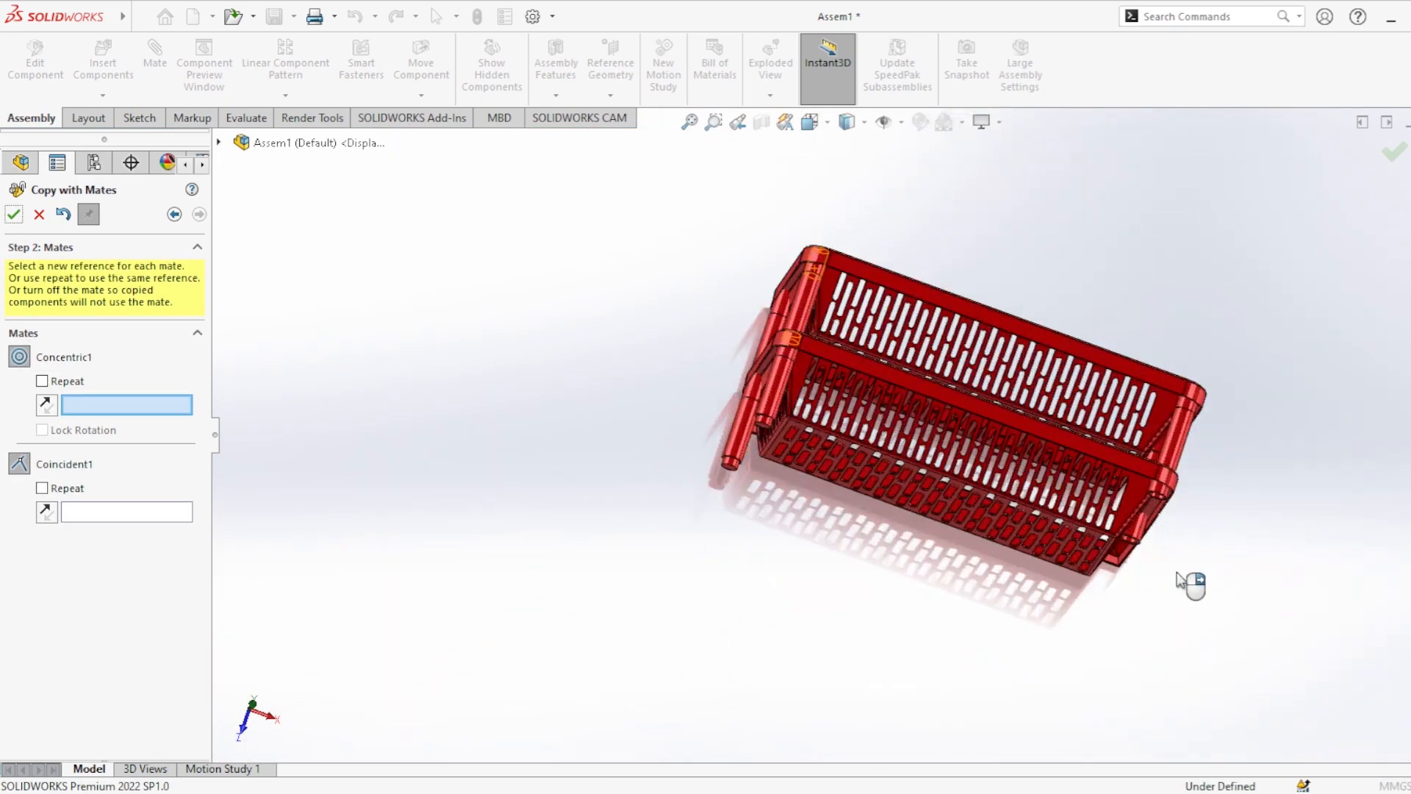
scroll(1109, 404, down, 5)
scroll(989, 448, down, 2)
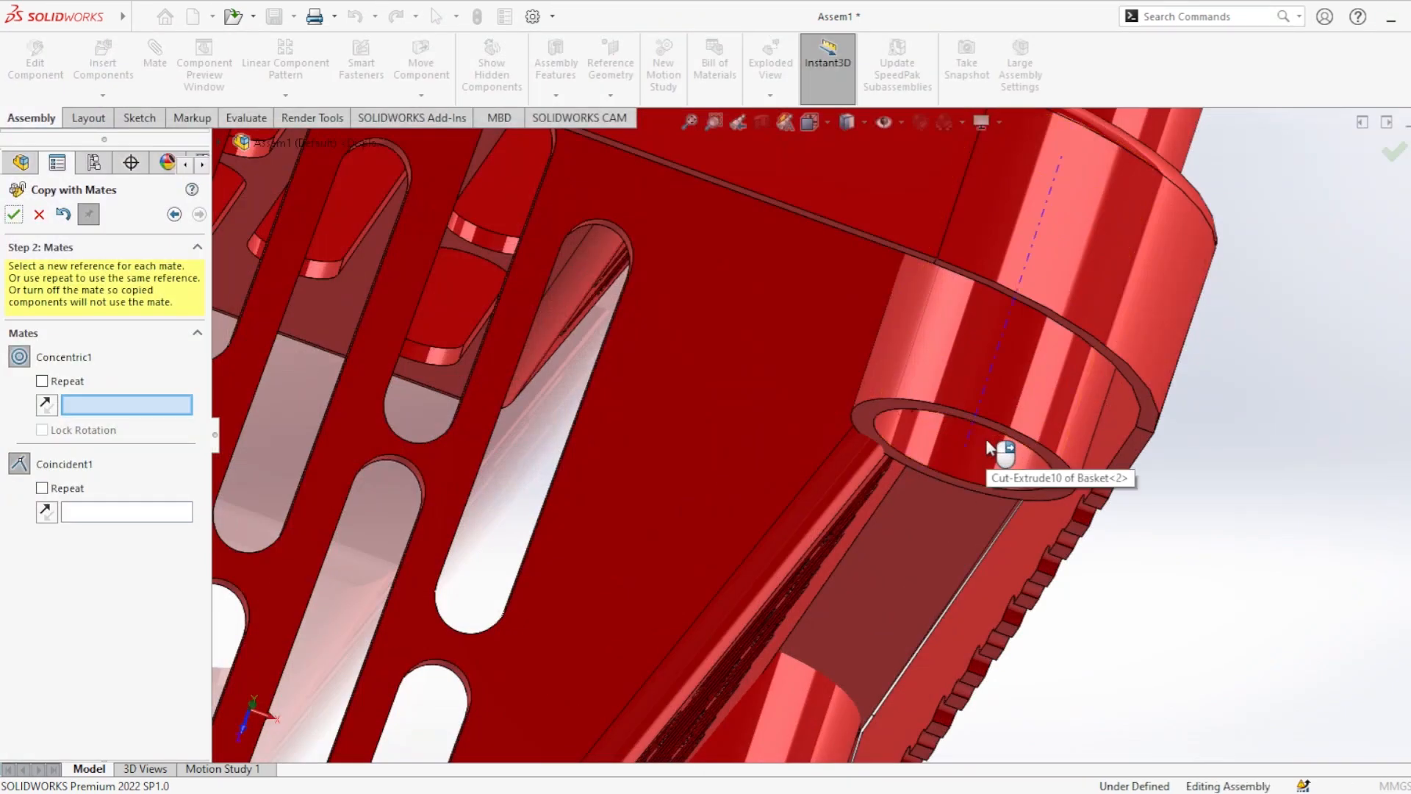
click(876, 421)
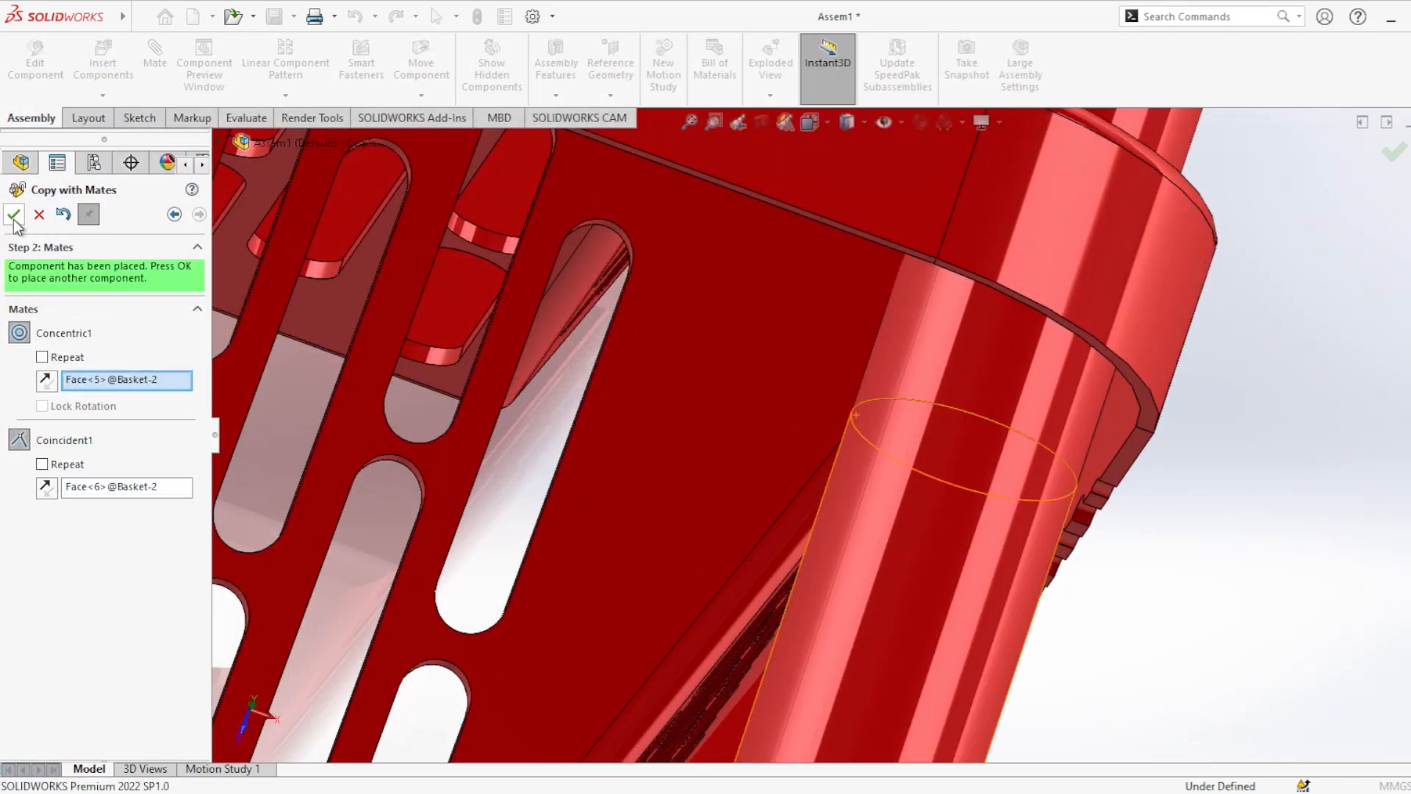
click(14, 218)
Step: Place a mated copy of Part4 in the lower basket's last empty corner socket and finish copying with mates
scroll(860, 591, up, 4)
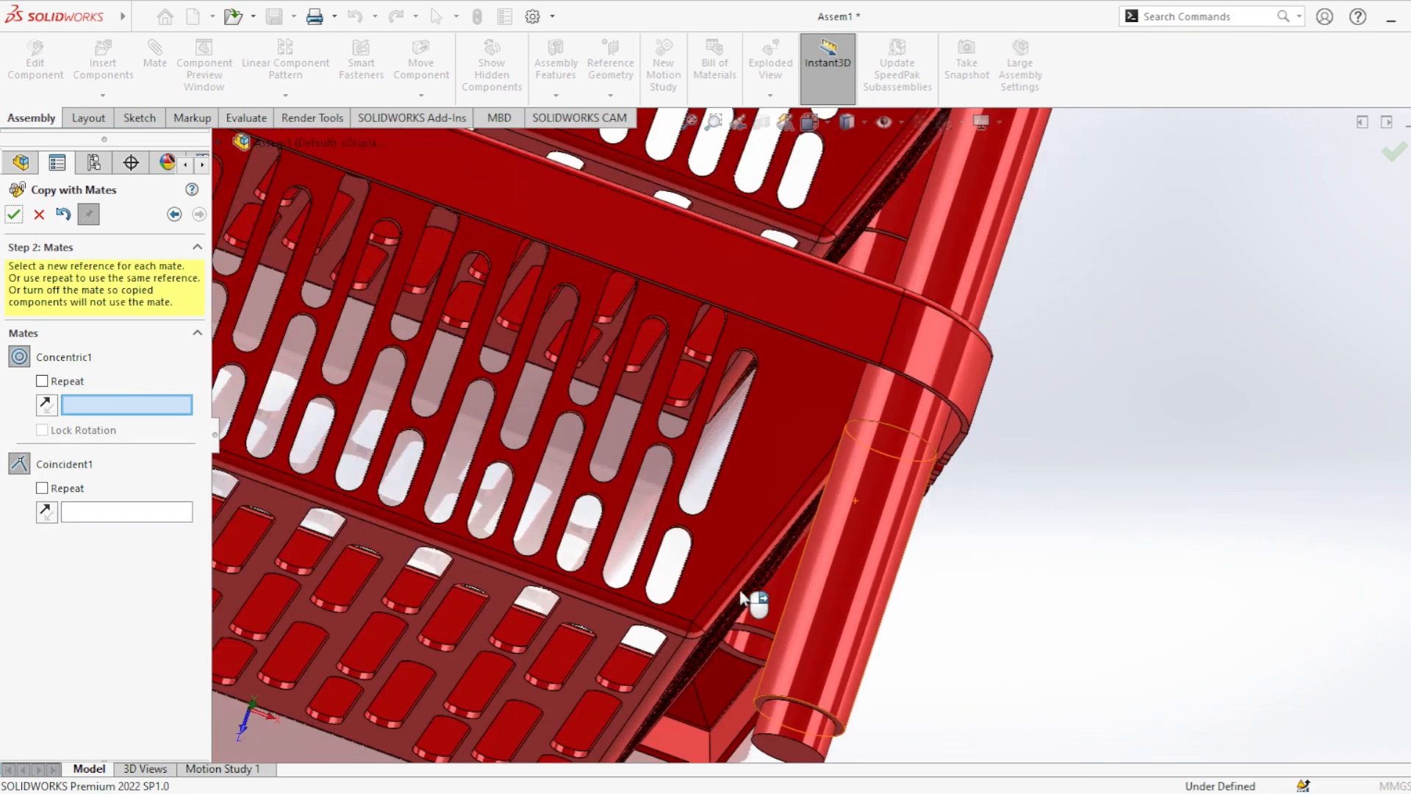
scroll(742, 661, down, 8)
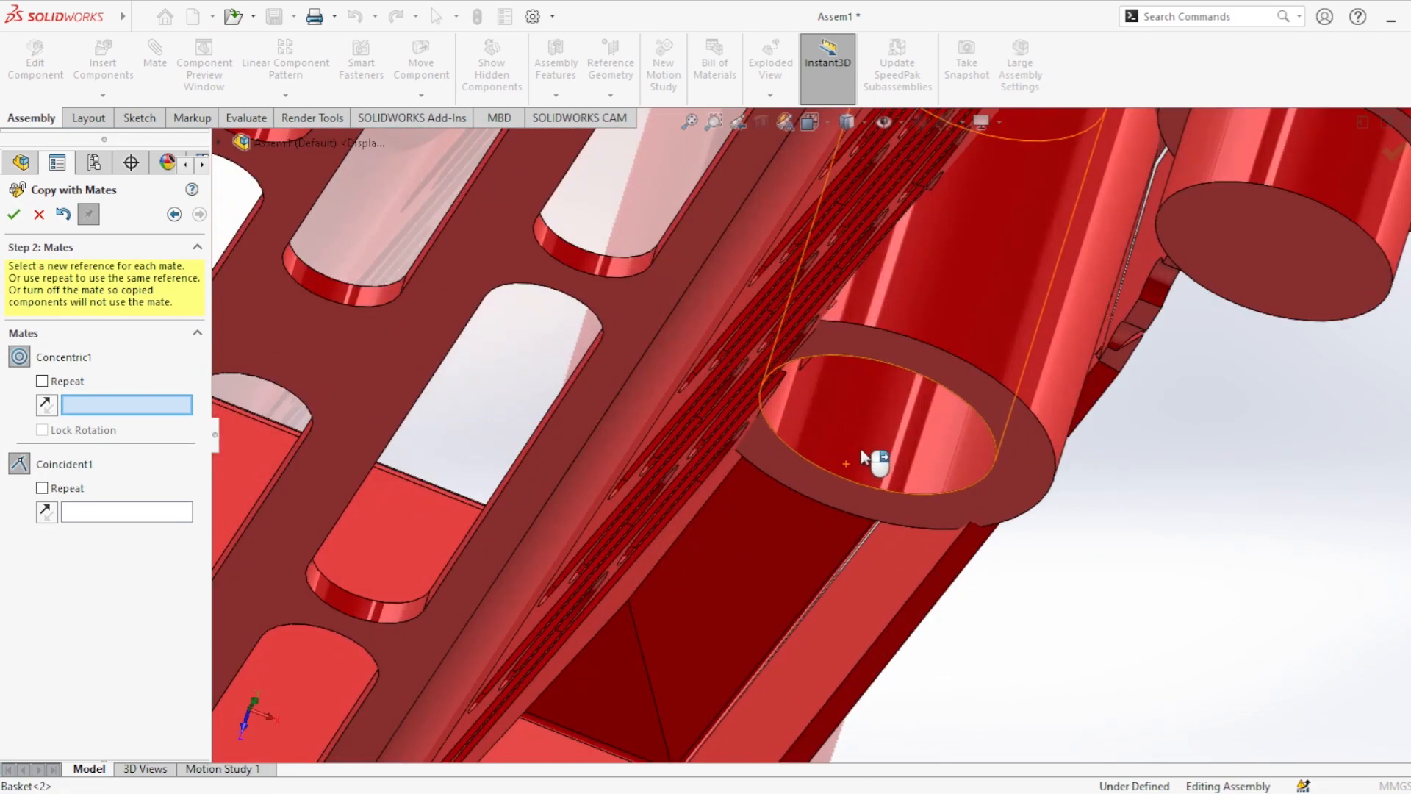
click(863, 453)
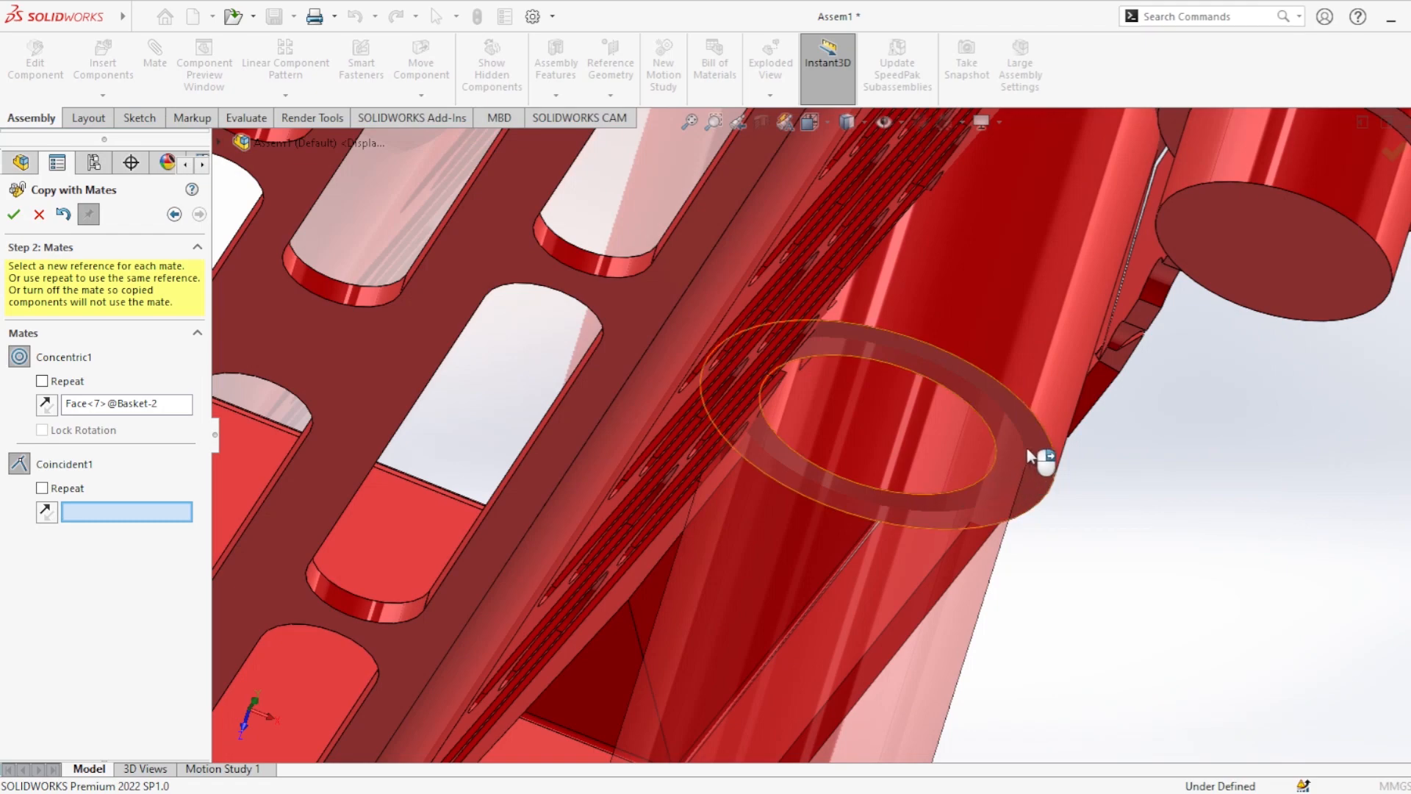
click(1036, 444)
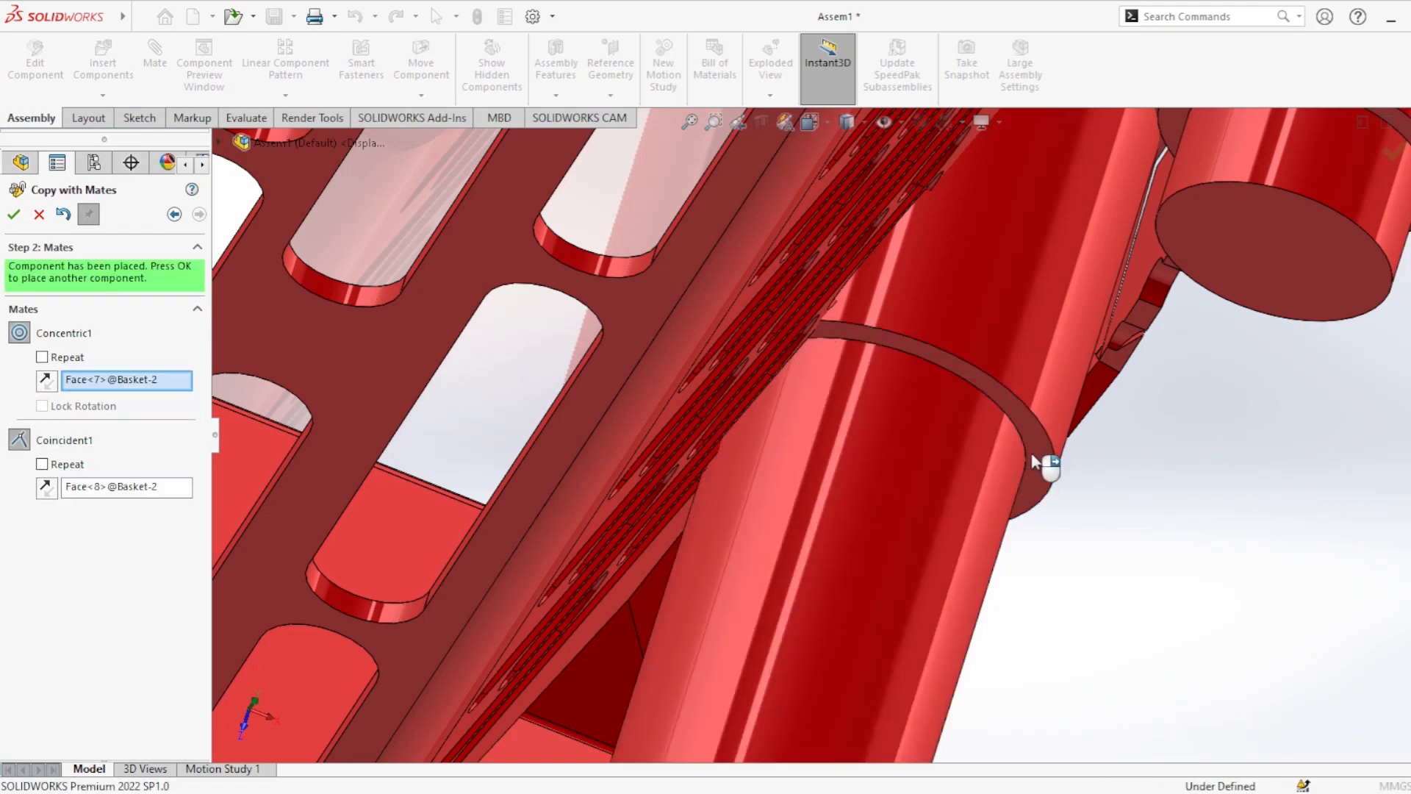
scroll(1036, 462, up, 8)
click(14, 214)
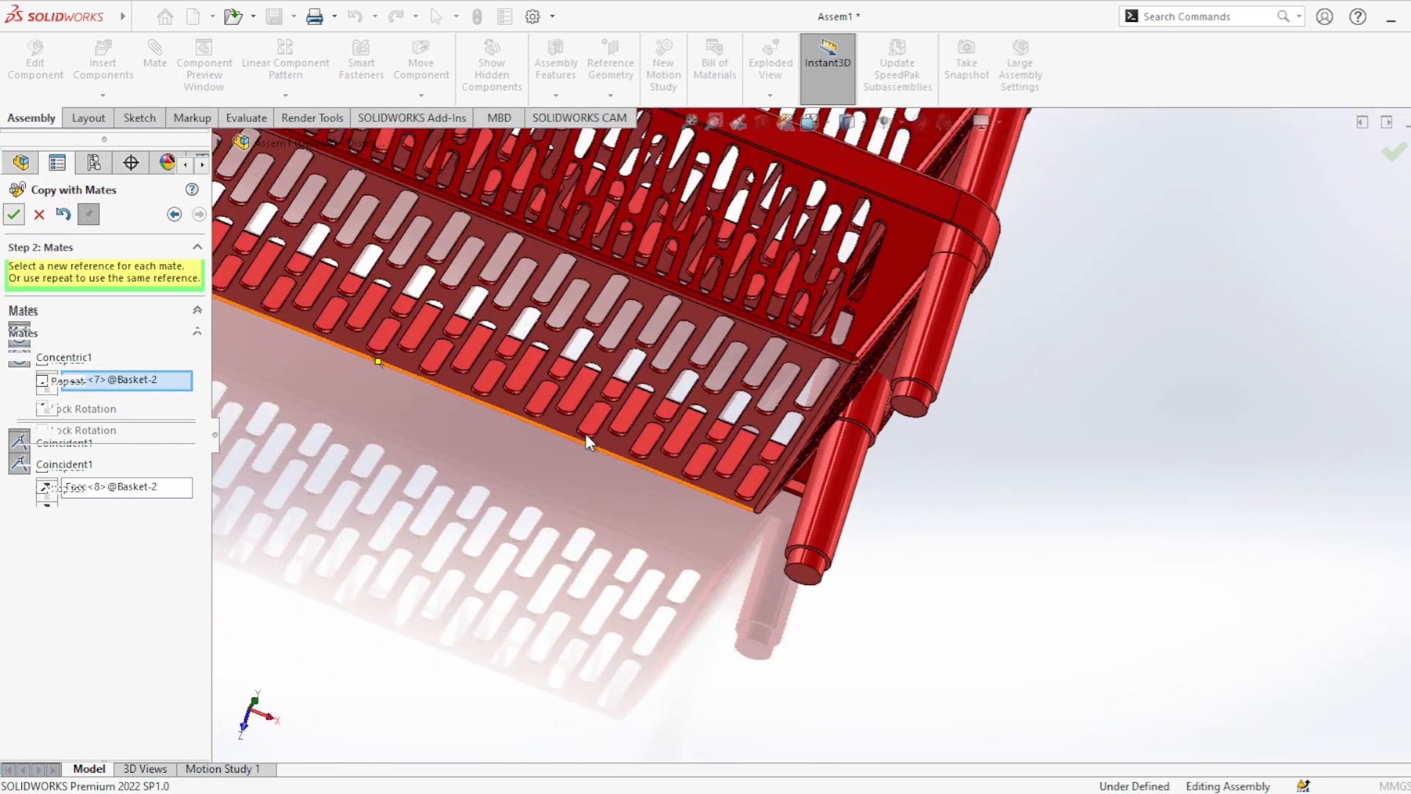
click(36, 217)
Step: Duplicate the lower Basket component and place the third basket below the two-tier stack
middle_drag(838, 314, 636, 280)
scroll(706, 338, down, 5)
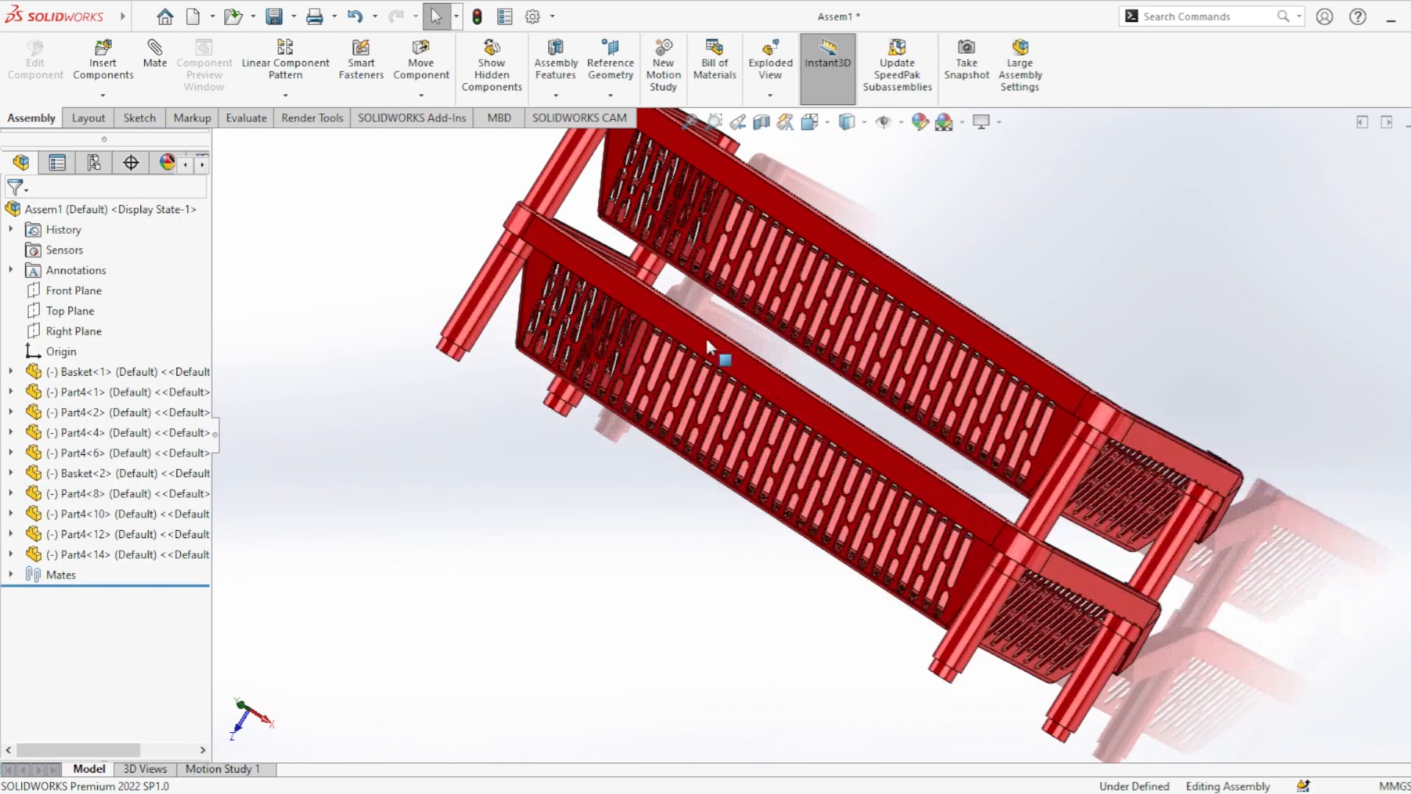
ctrl+drag(733, 363, 642, 667)
ctrl+drag(796, 396, 617, 648)
Step: Add a coincident mate between the short-end rim faces of the second and third baskets
scroll(716, 616, up, 3)
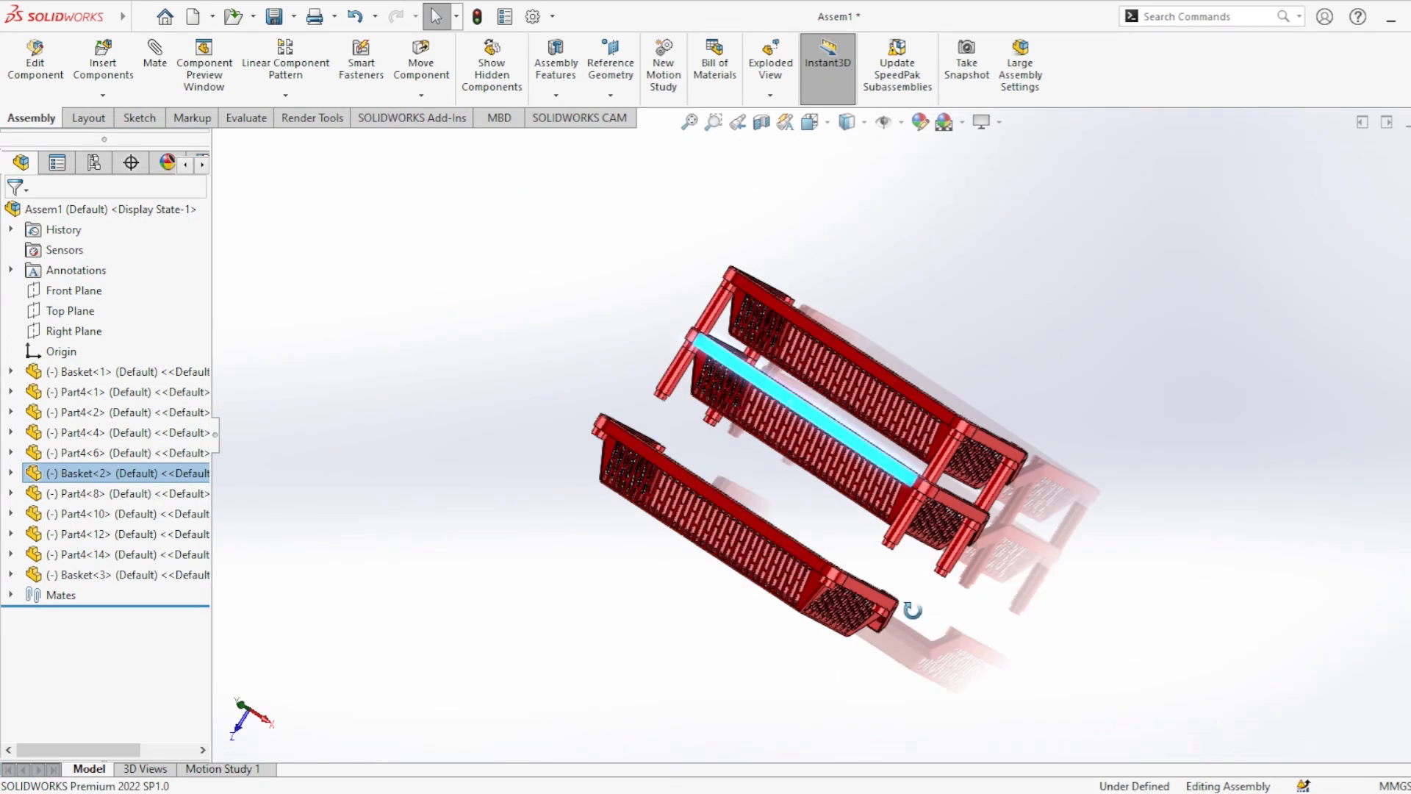
middle_drag(912, 609, 897, 615)
scroll(929, 515, down, 8)
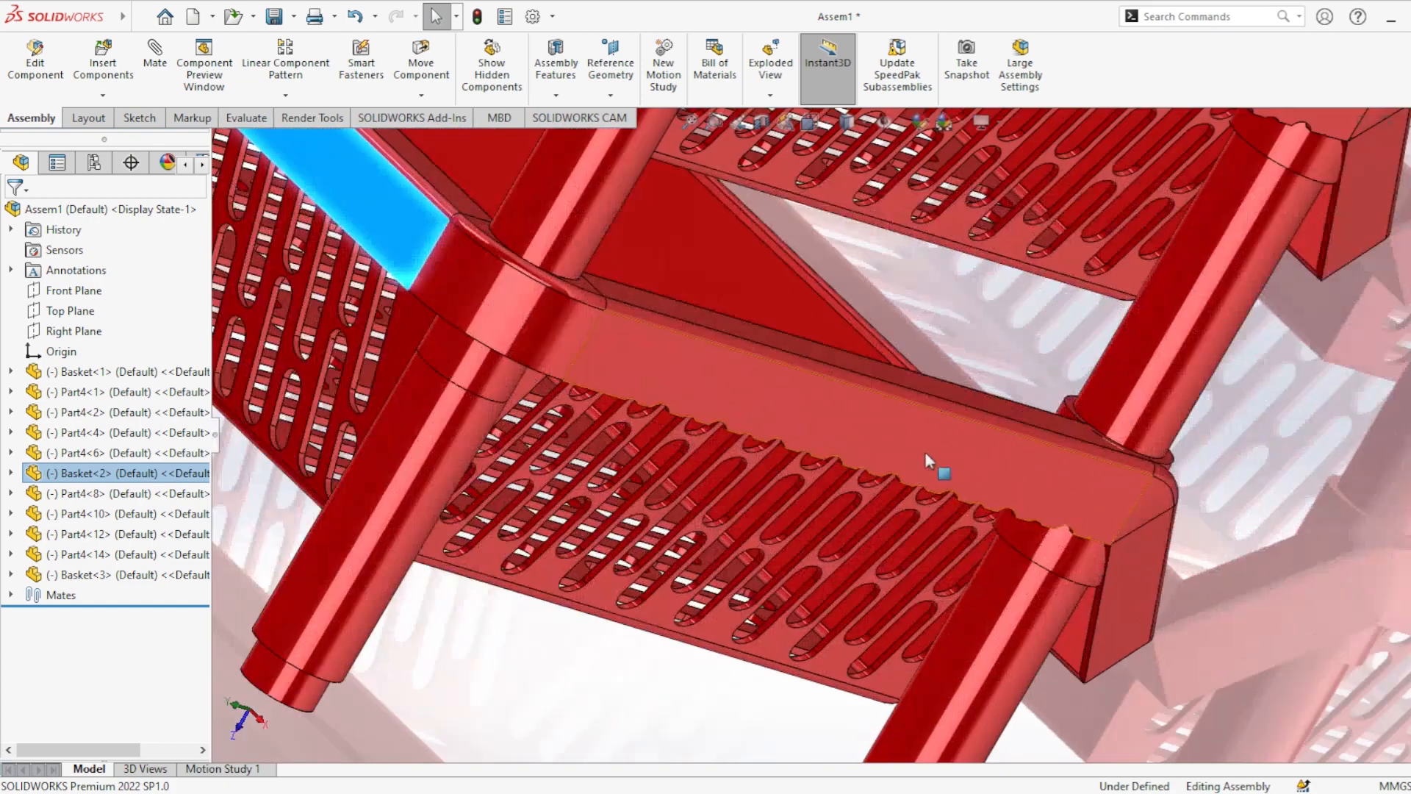
click(924, 459)
scroll(924, 458, up, 8)
ctrl+click(621, 674)
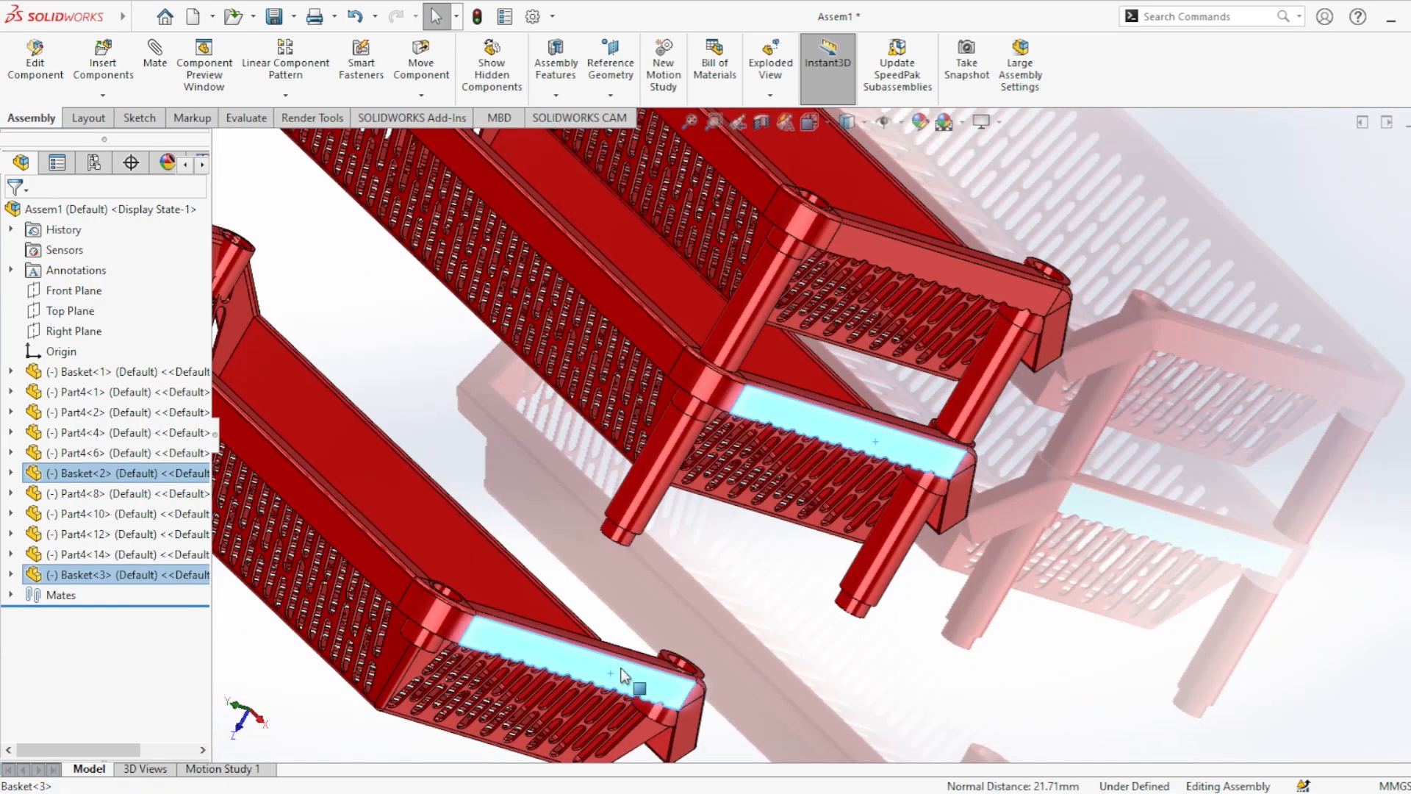
click(154, 55)
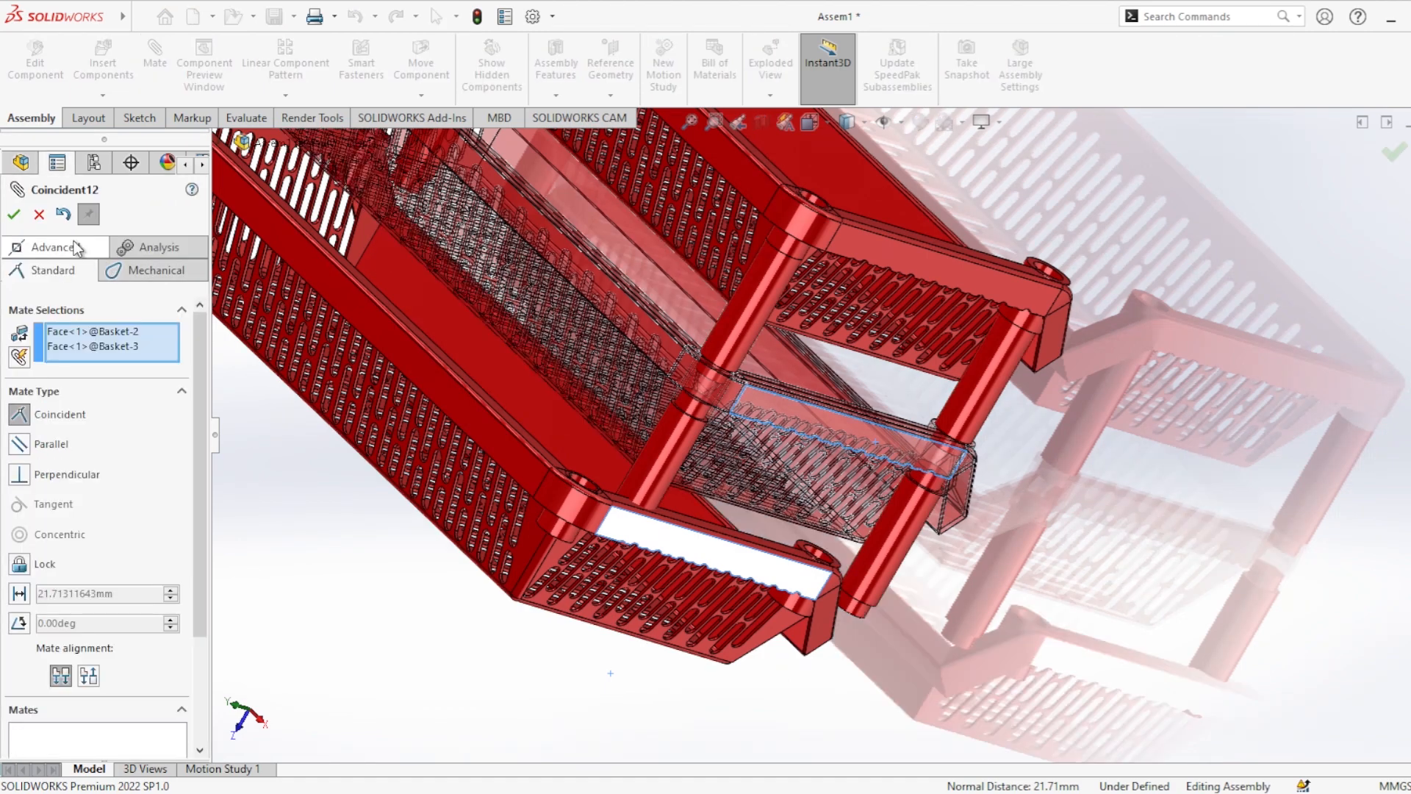
Step: Add a coincident mate between the long-side rim faces of the second and third baskets and finish mating
scroll(496, 373, up, 5)
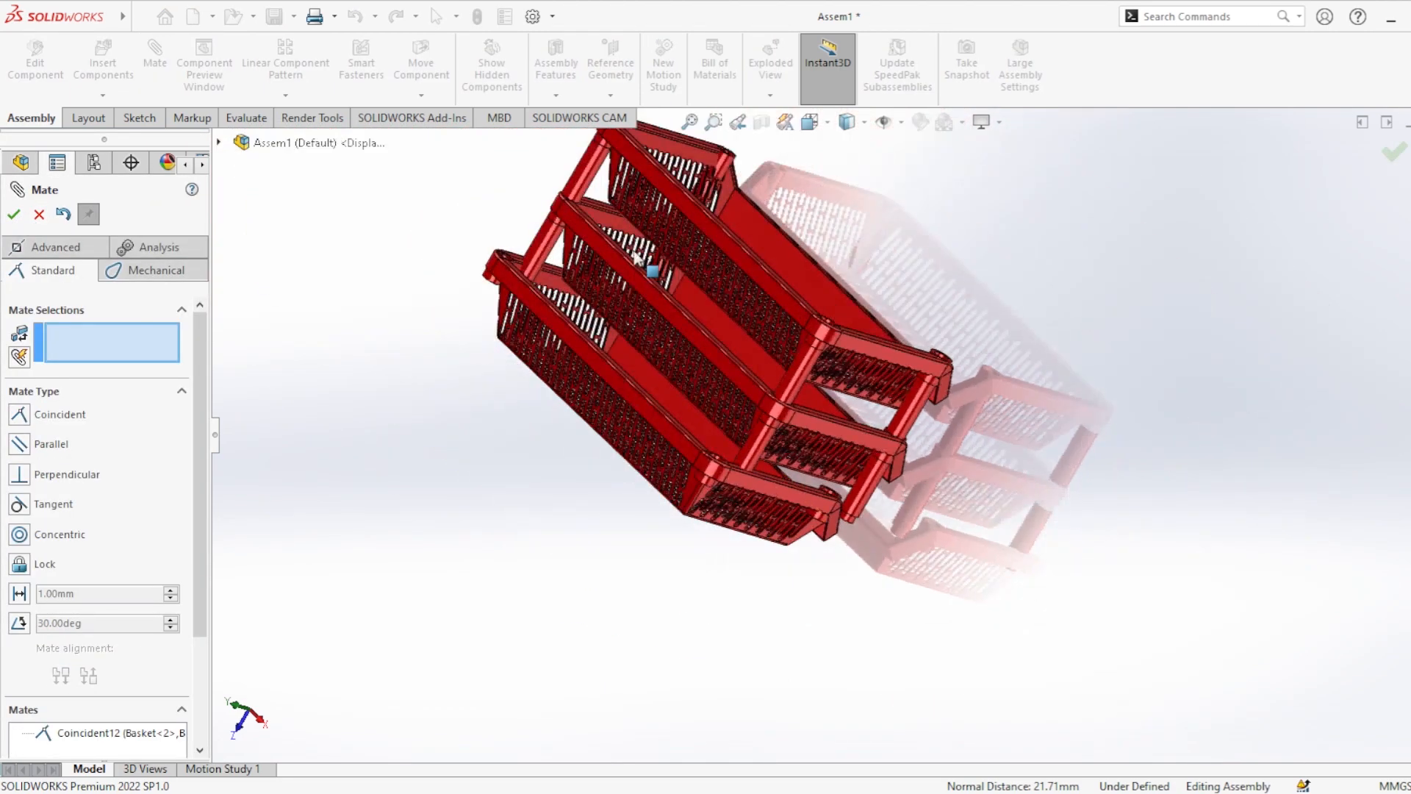
scroll(625, 338, down, 8)
click(642, 351)
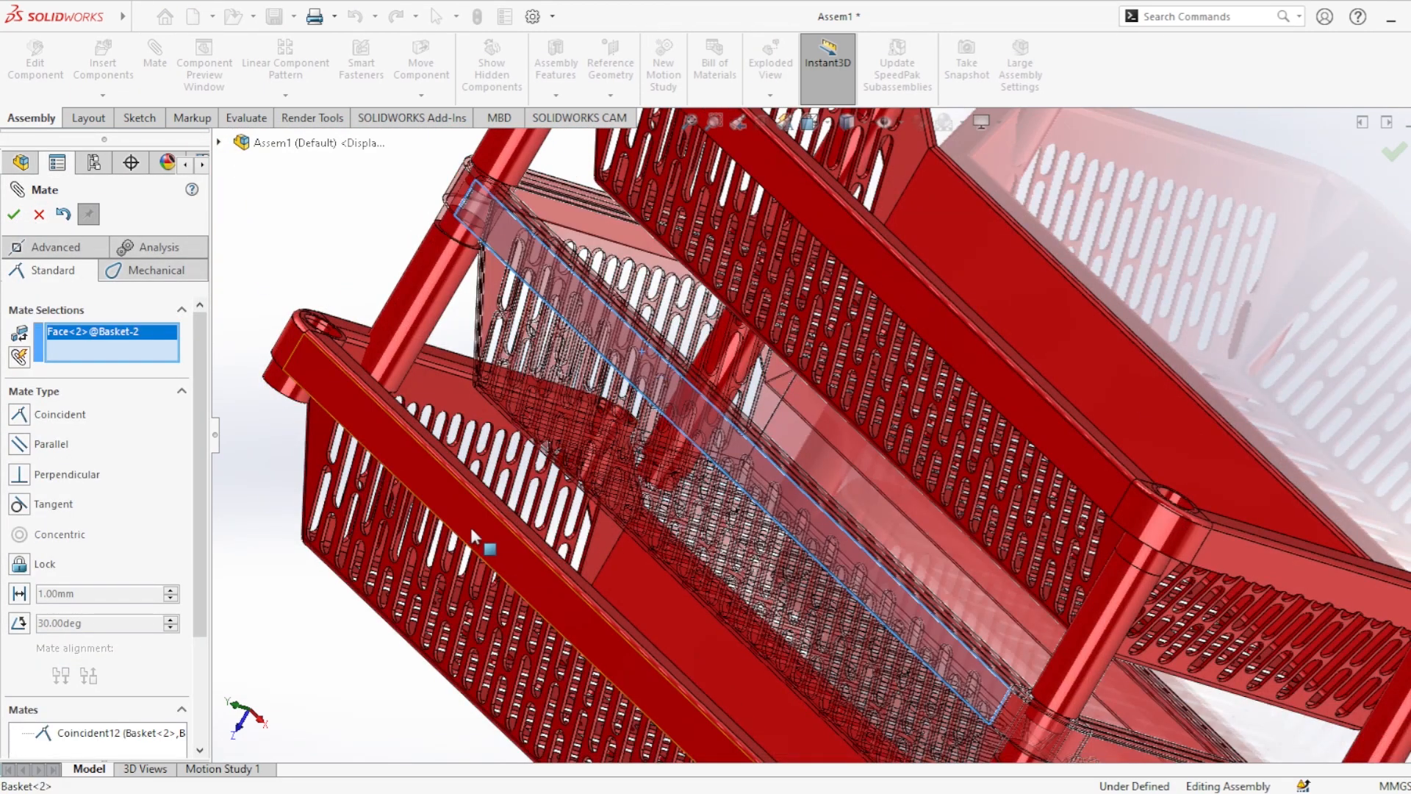
click(497, 522)
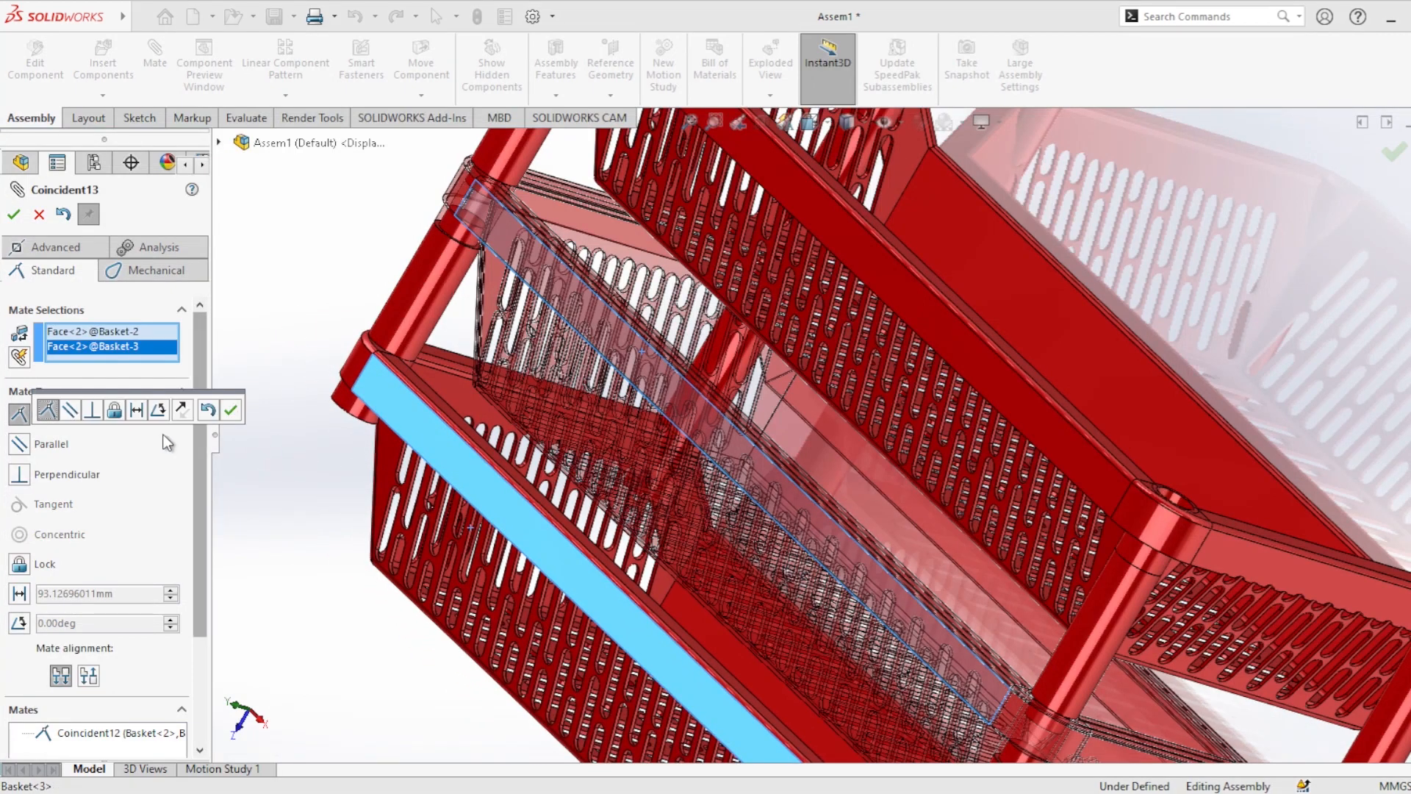
click(230, 410)
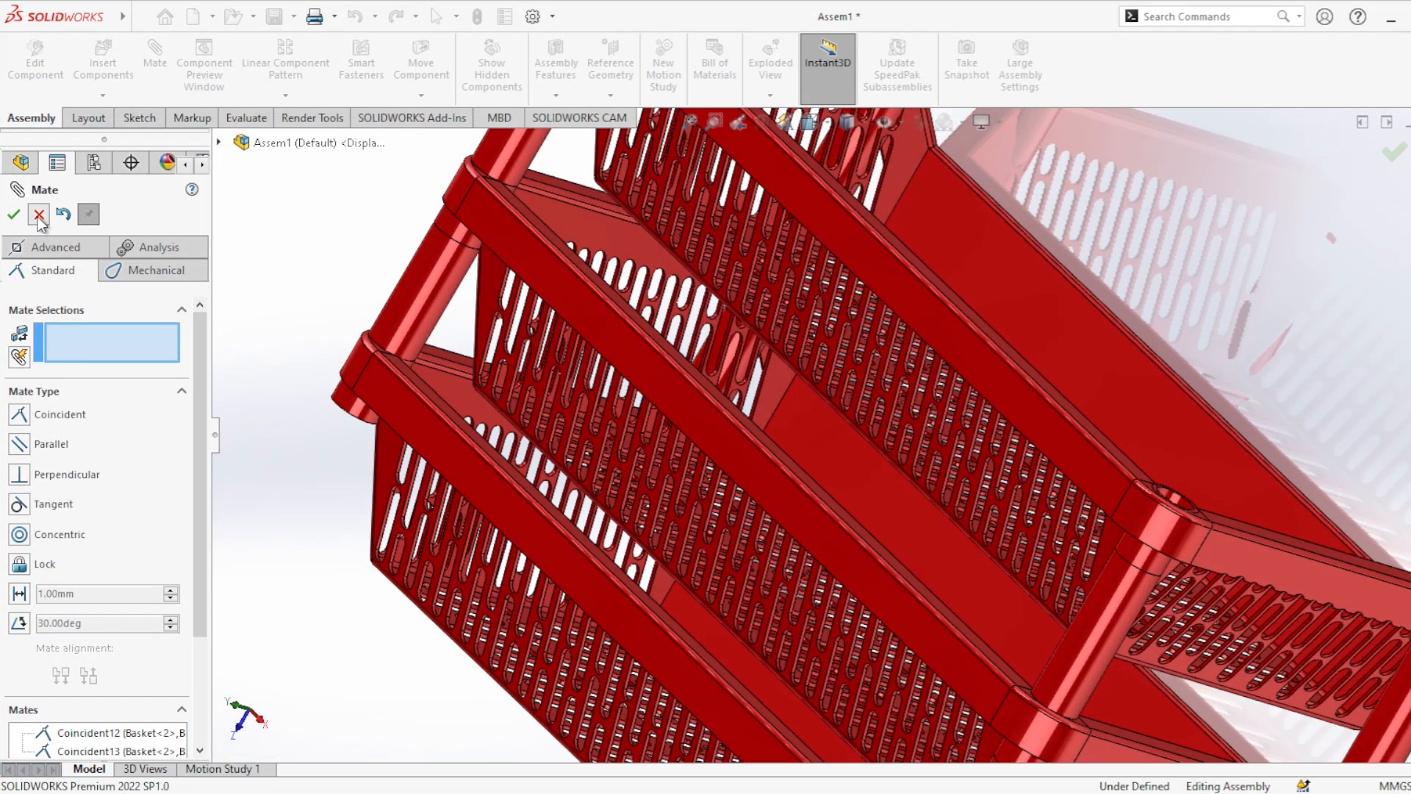
click(39, 215)
Step: Mate the third basket's corner socket bore concentric with the lower end of the post above it
click(424, 417)
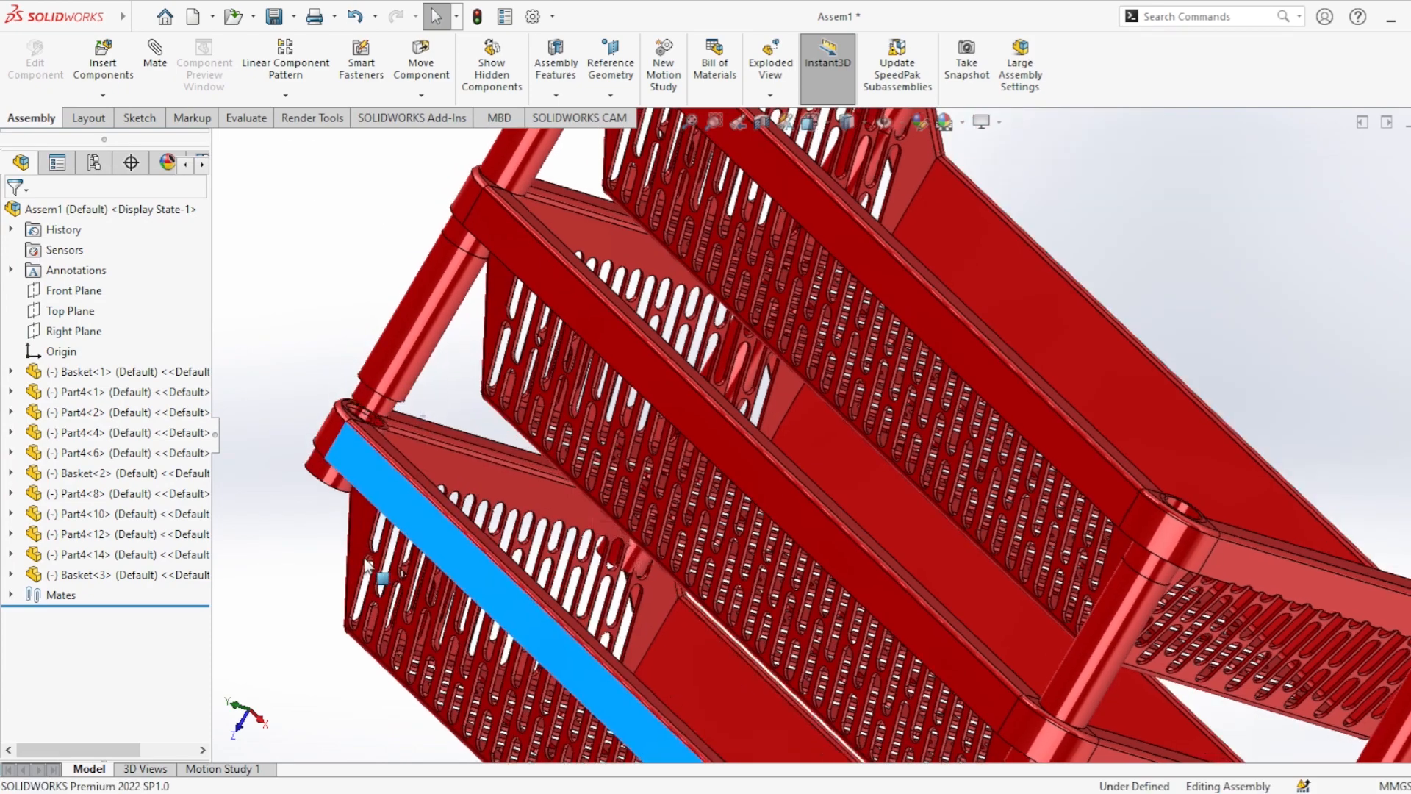
scroll(416, 403, down, 6)
middle_drag(450, 518, 460, 586)
scroll(478, 596, down, 5)
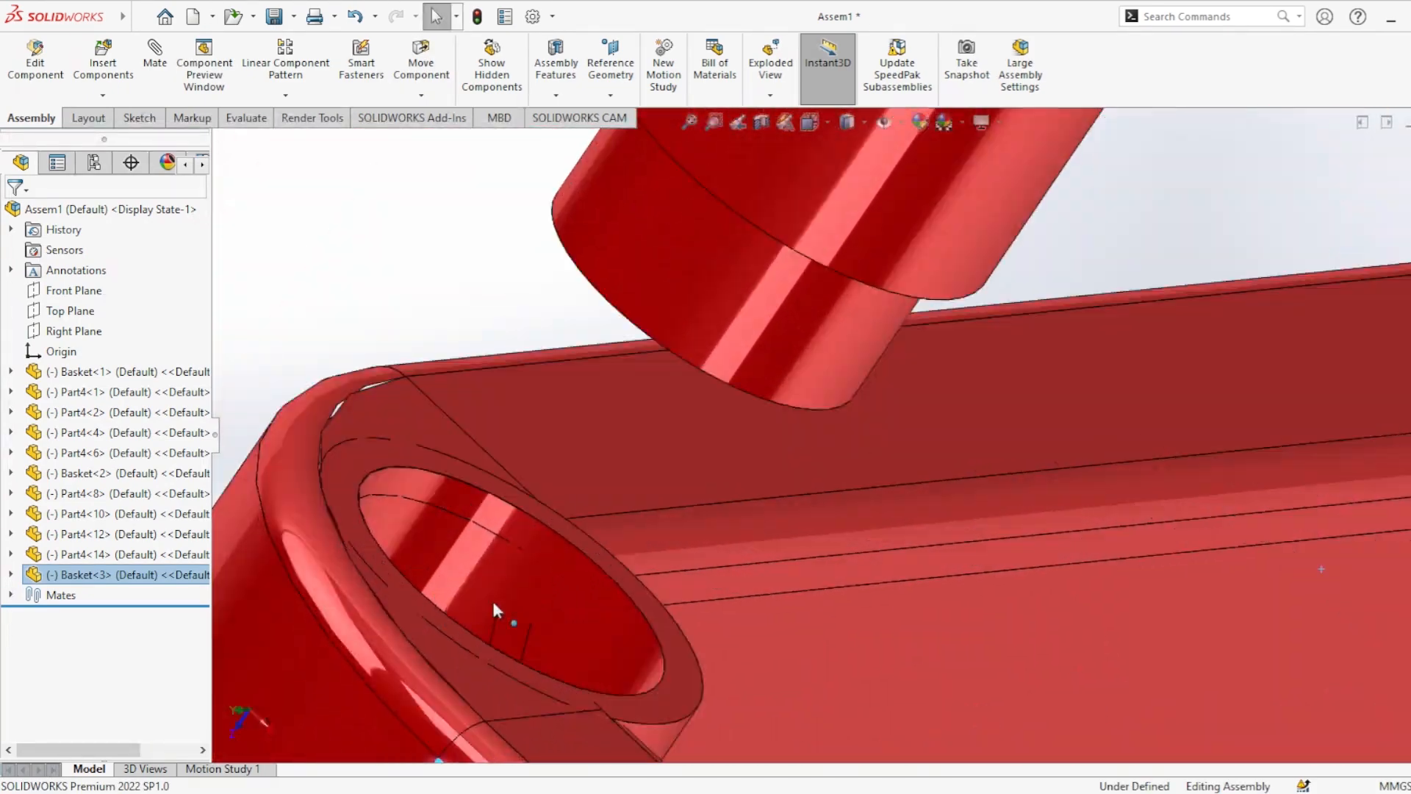
click(576, 600)
ctrl+click(770, 304)
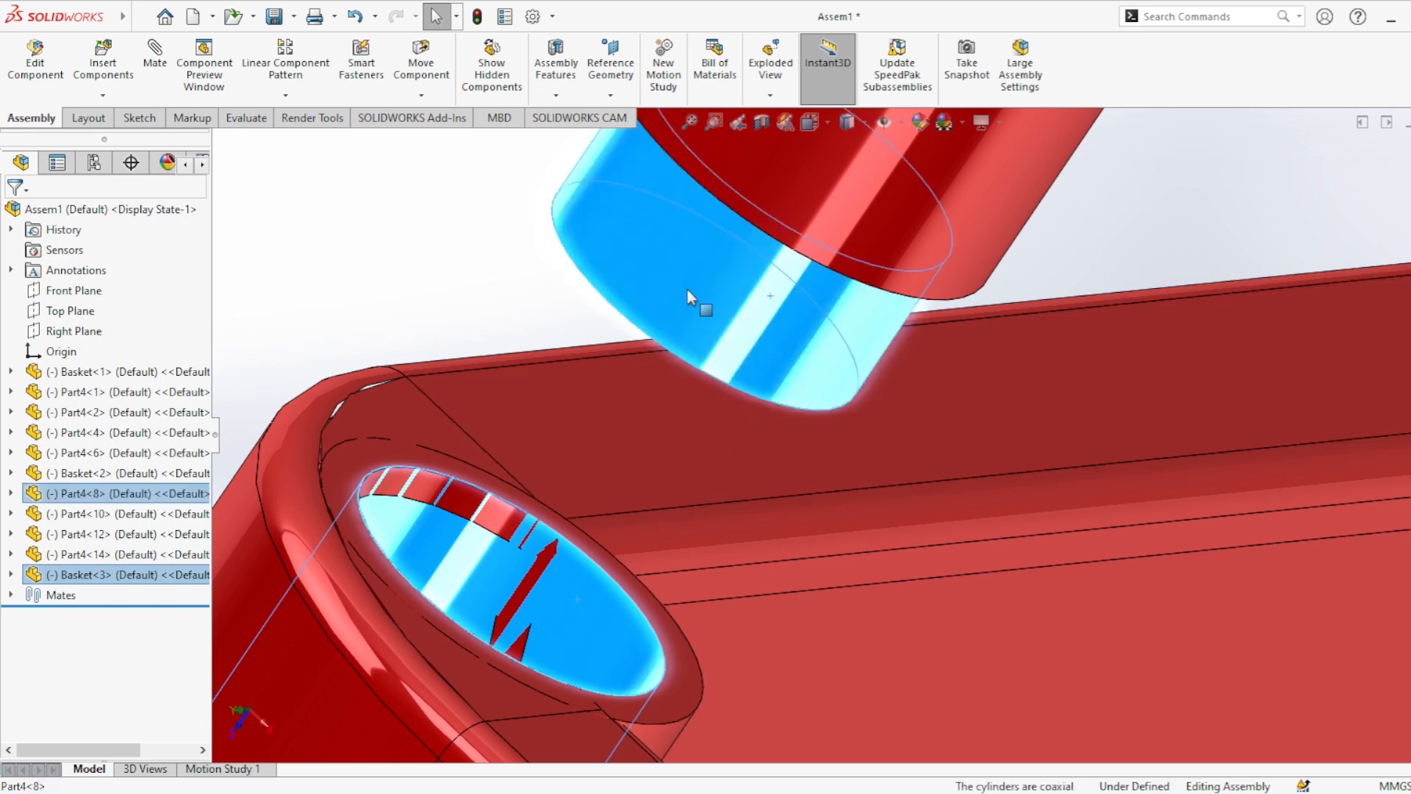
click(154, 59)
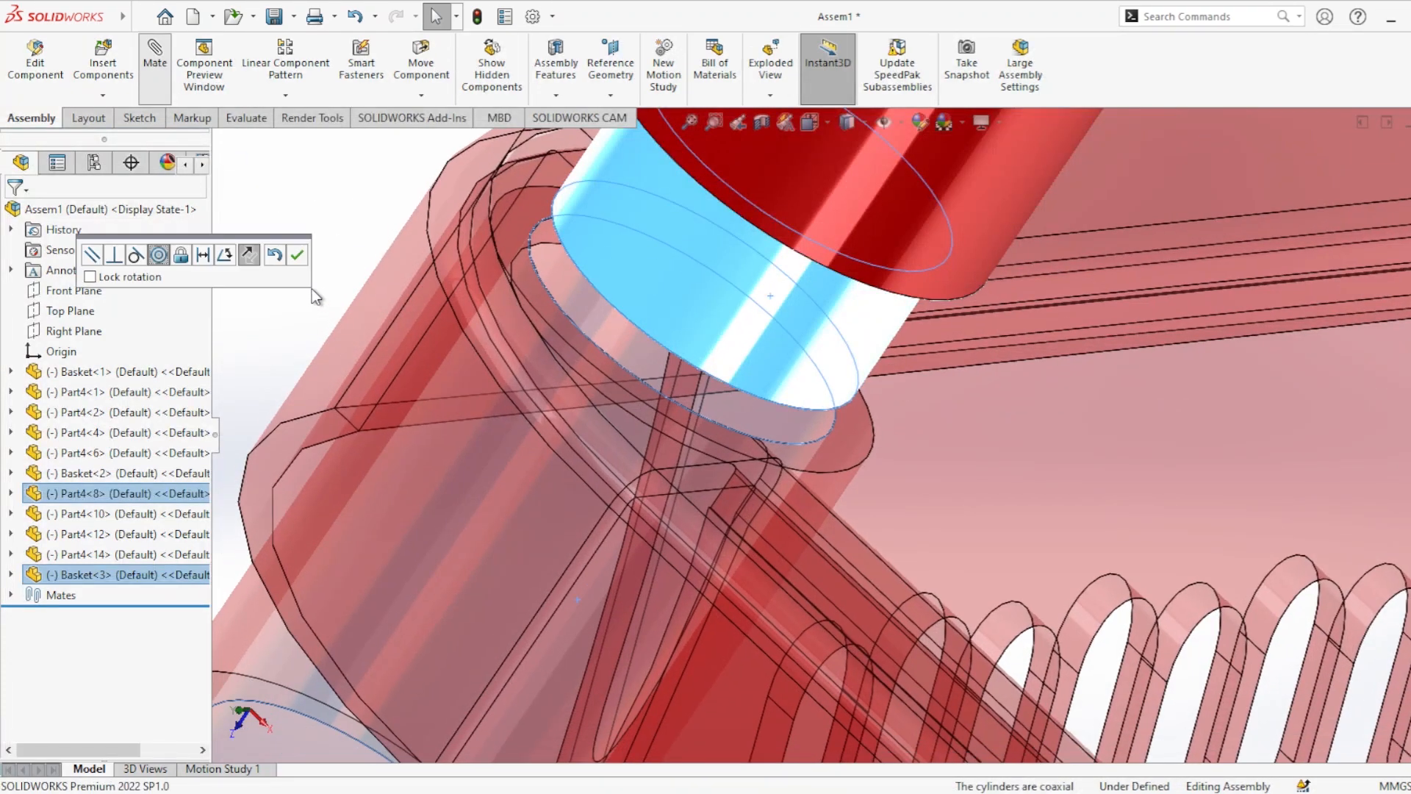
click(296, 256)
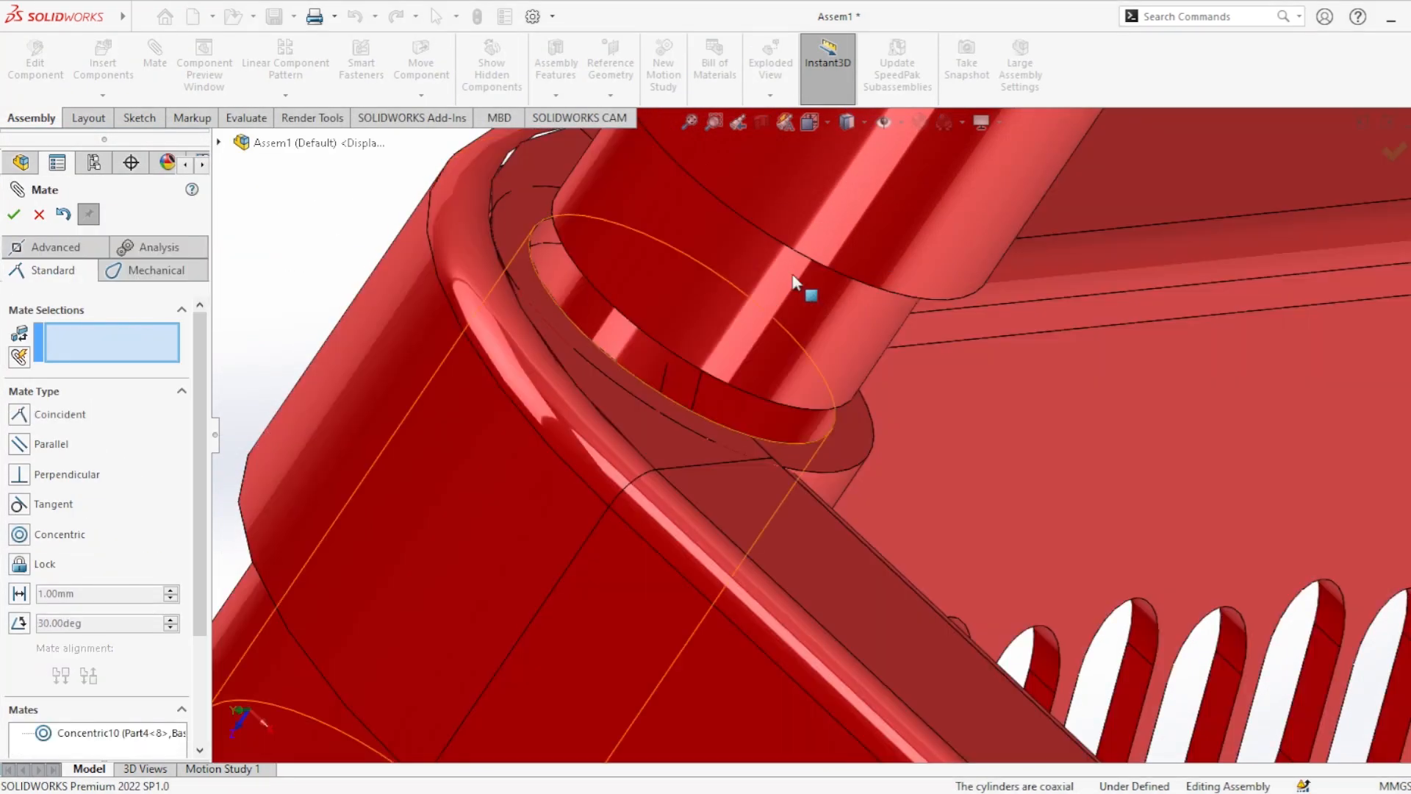
Step: Make the third basket's socket rim face coincident with the shoulder face of the post above and finish mating
click(853, 446)
middle_drag(853, 445, 933, 227)
click(949, 143)
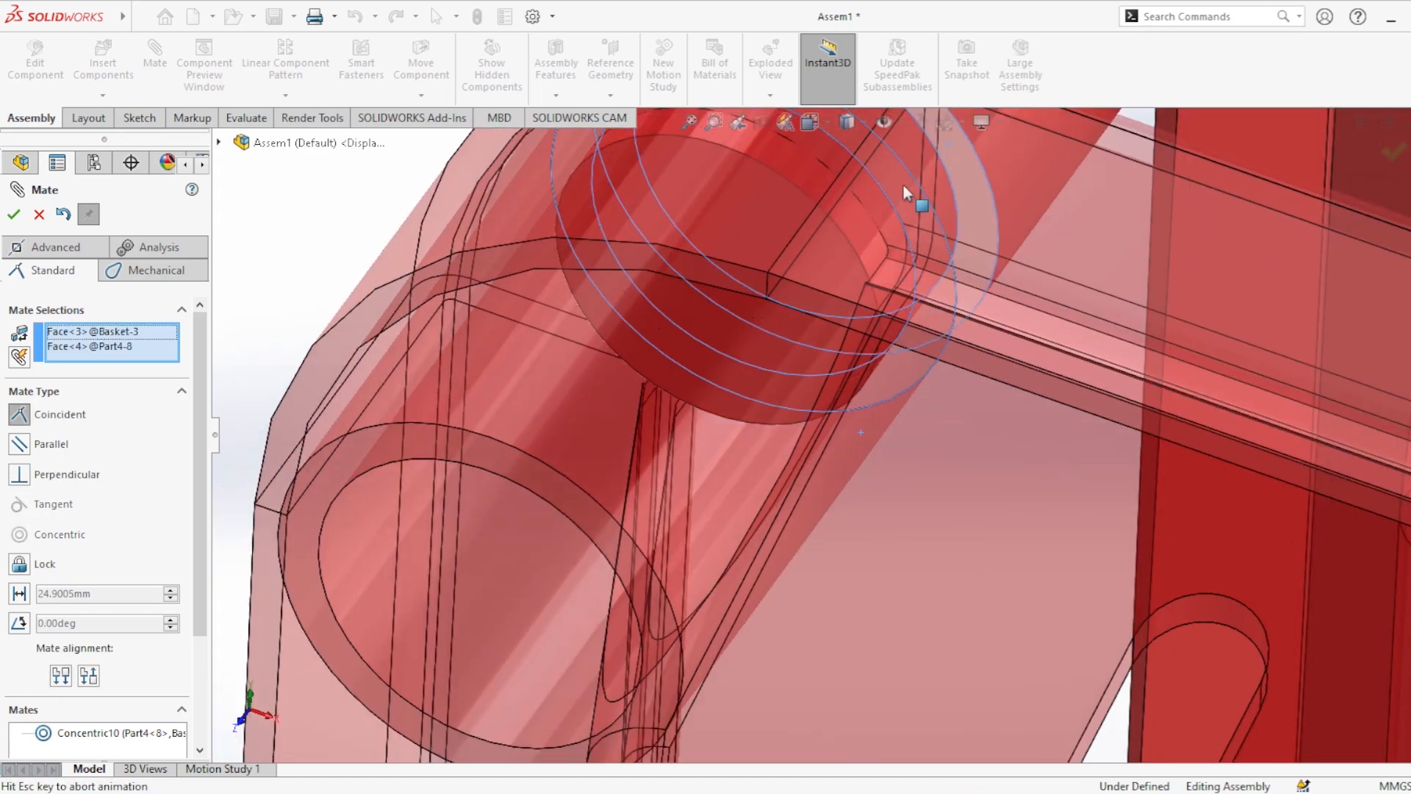
click(235, 243)
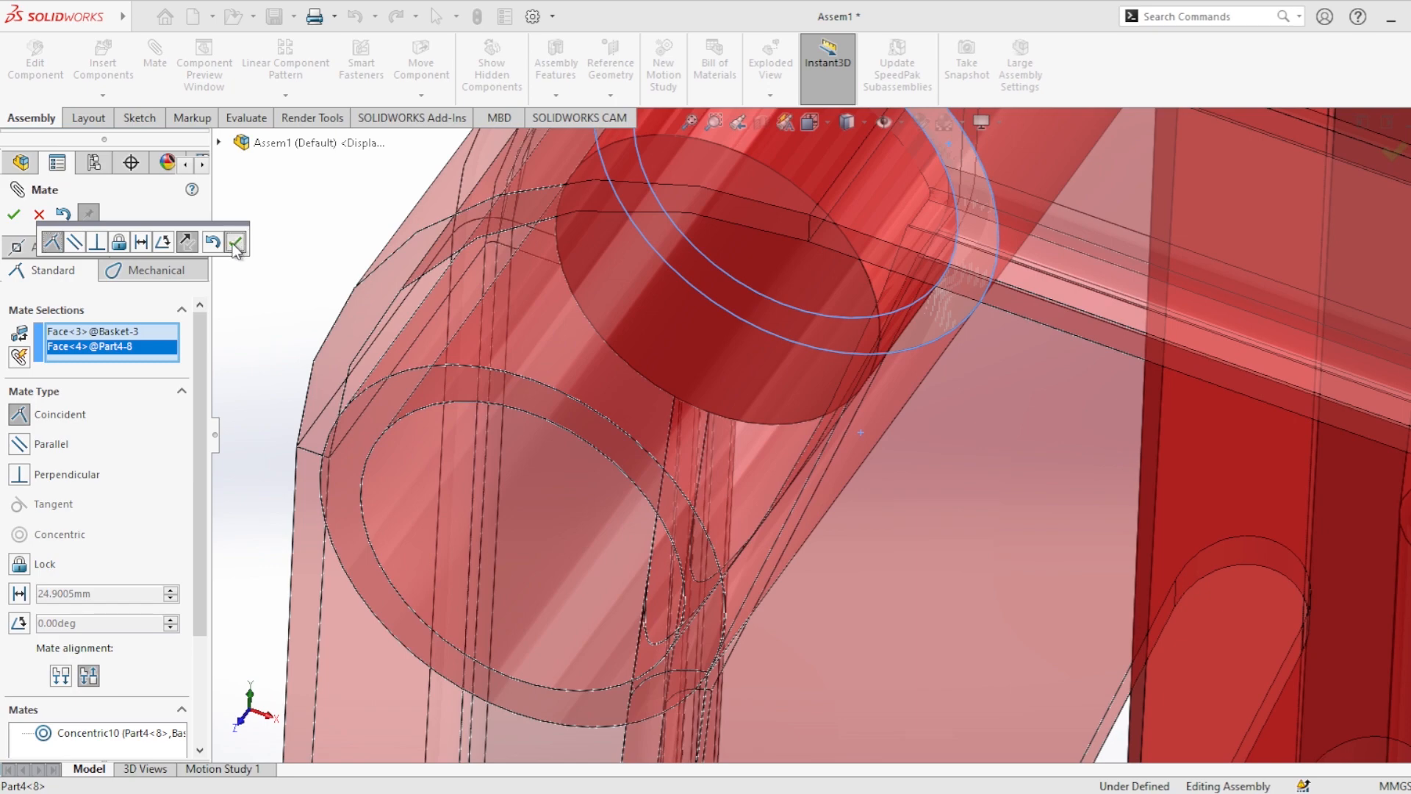
scroll(1040, 390, up, 15)
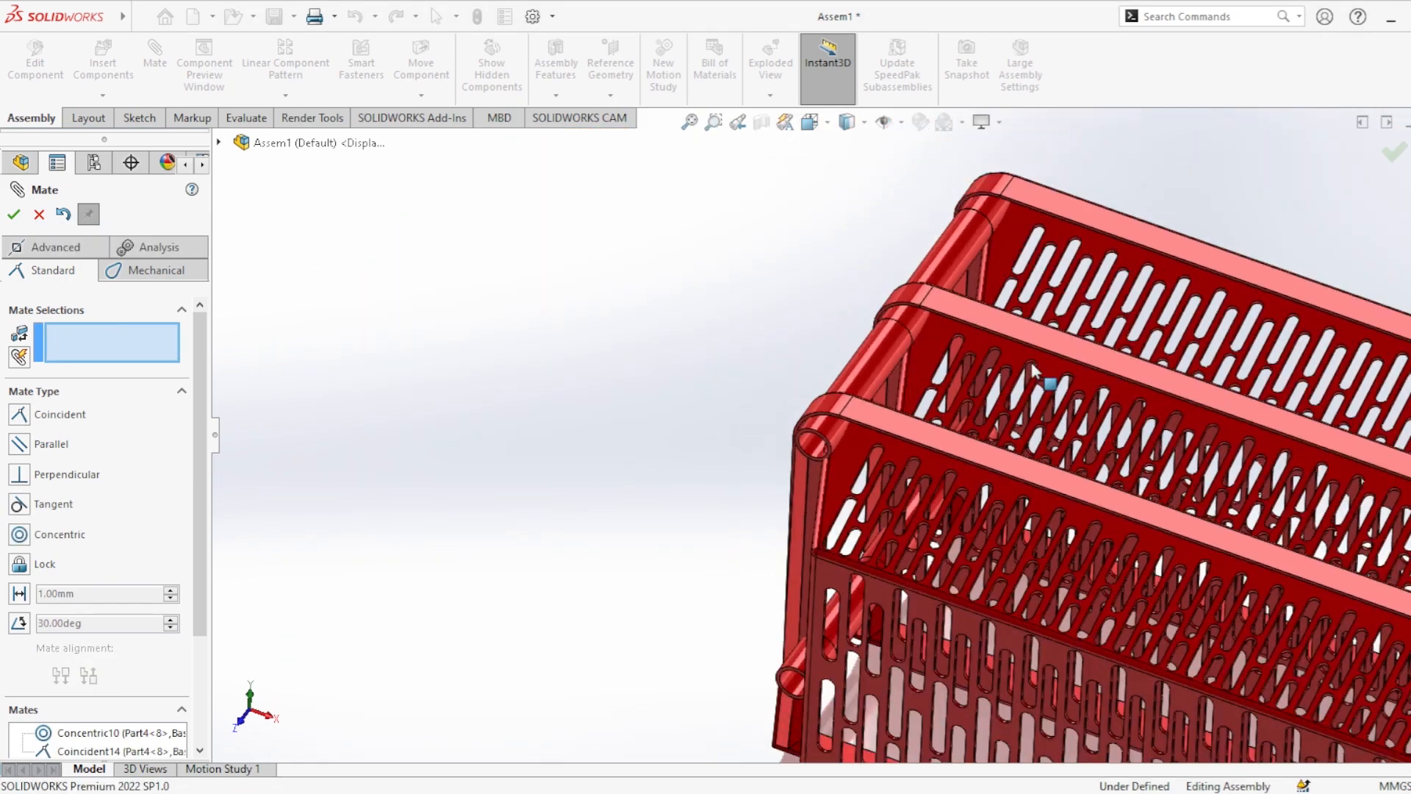
middle_drag(964, 447, 879, 644)
scroll(948, 627, down, 12)
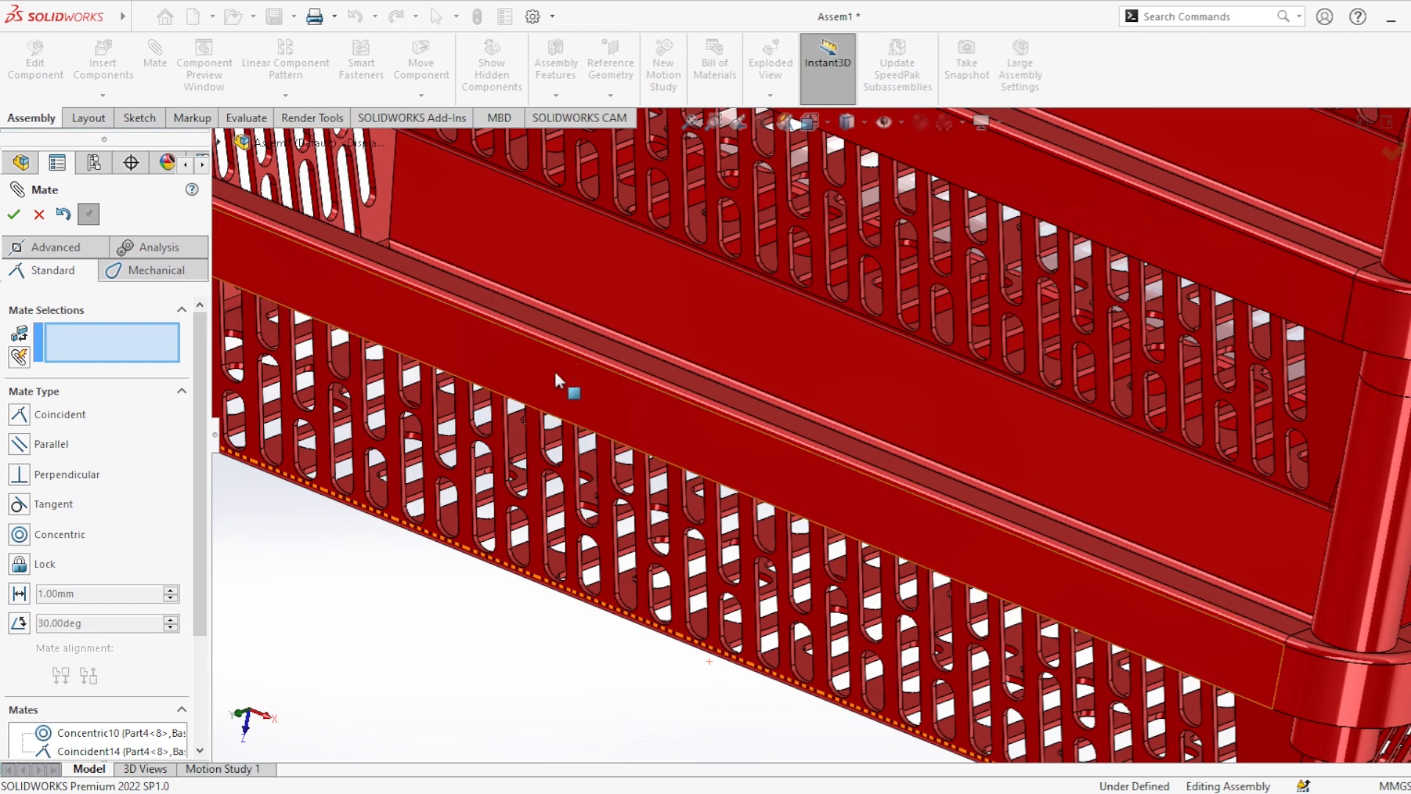
middle_drag(556, 381, 551, 478)
scroll(565, 465, up, 5)
middle_drag(585, 346, 620, 277)
scroll(599, 256, down, 4)
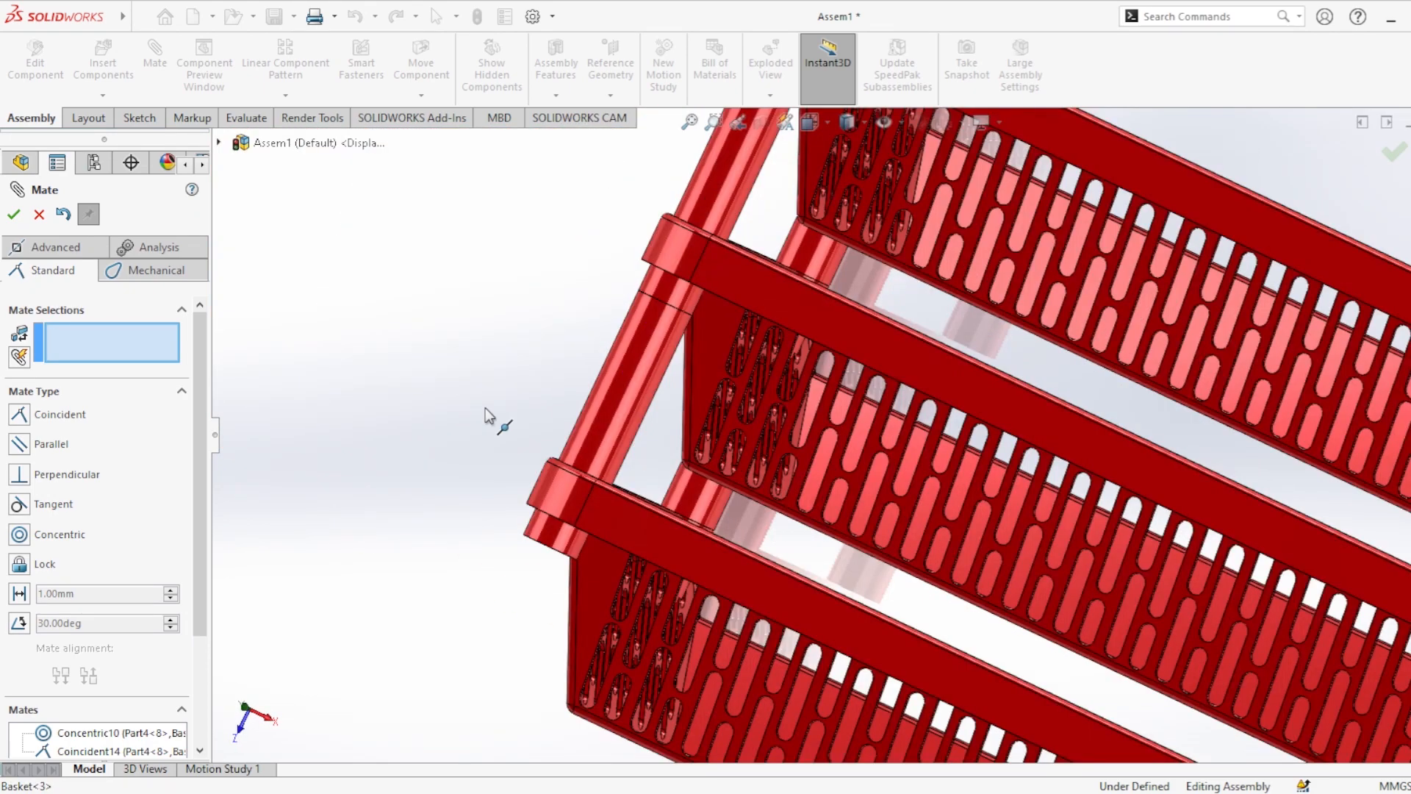
click(39, 214)
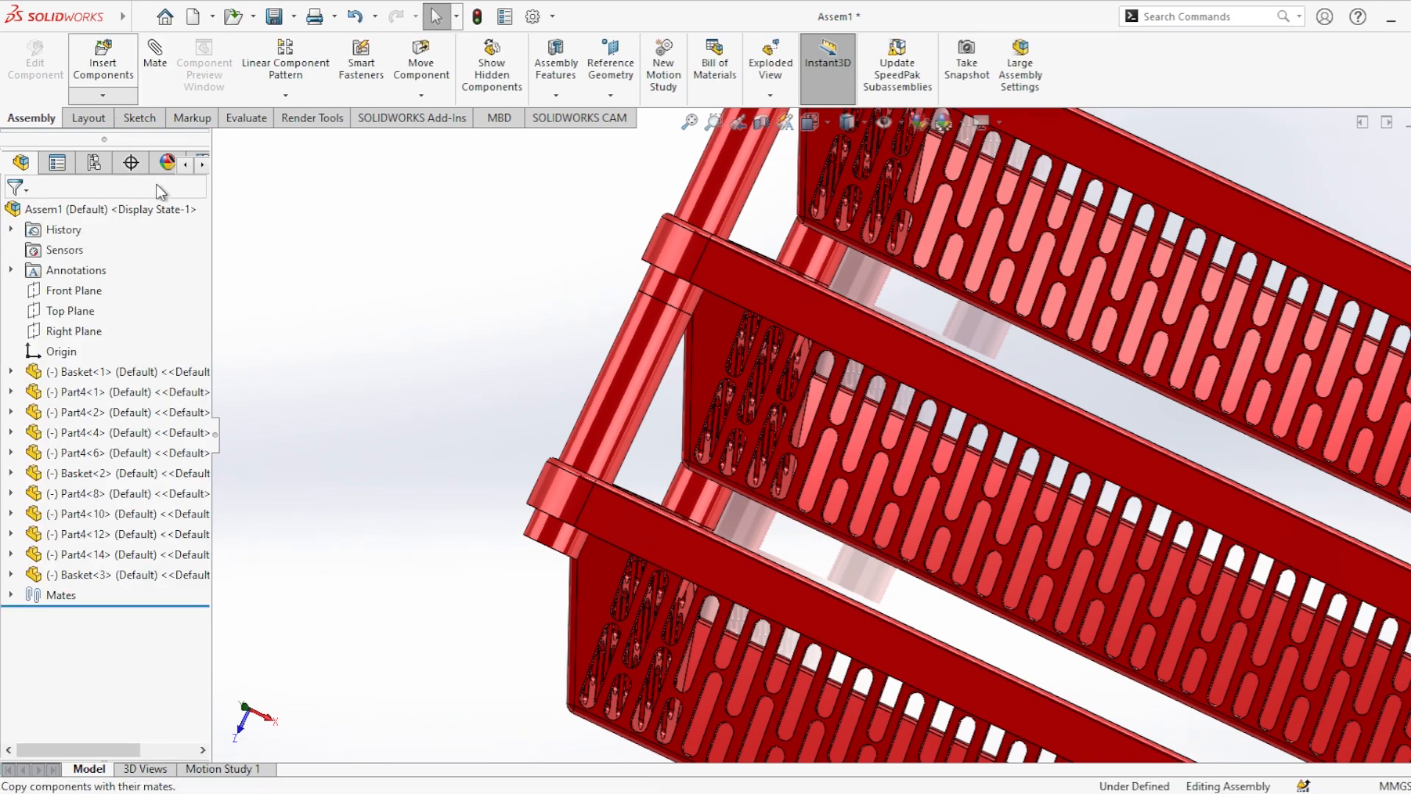
click(627, 404)
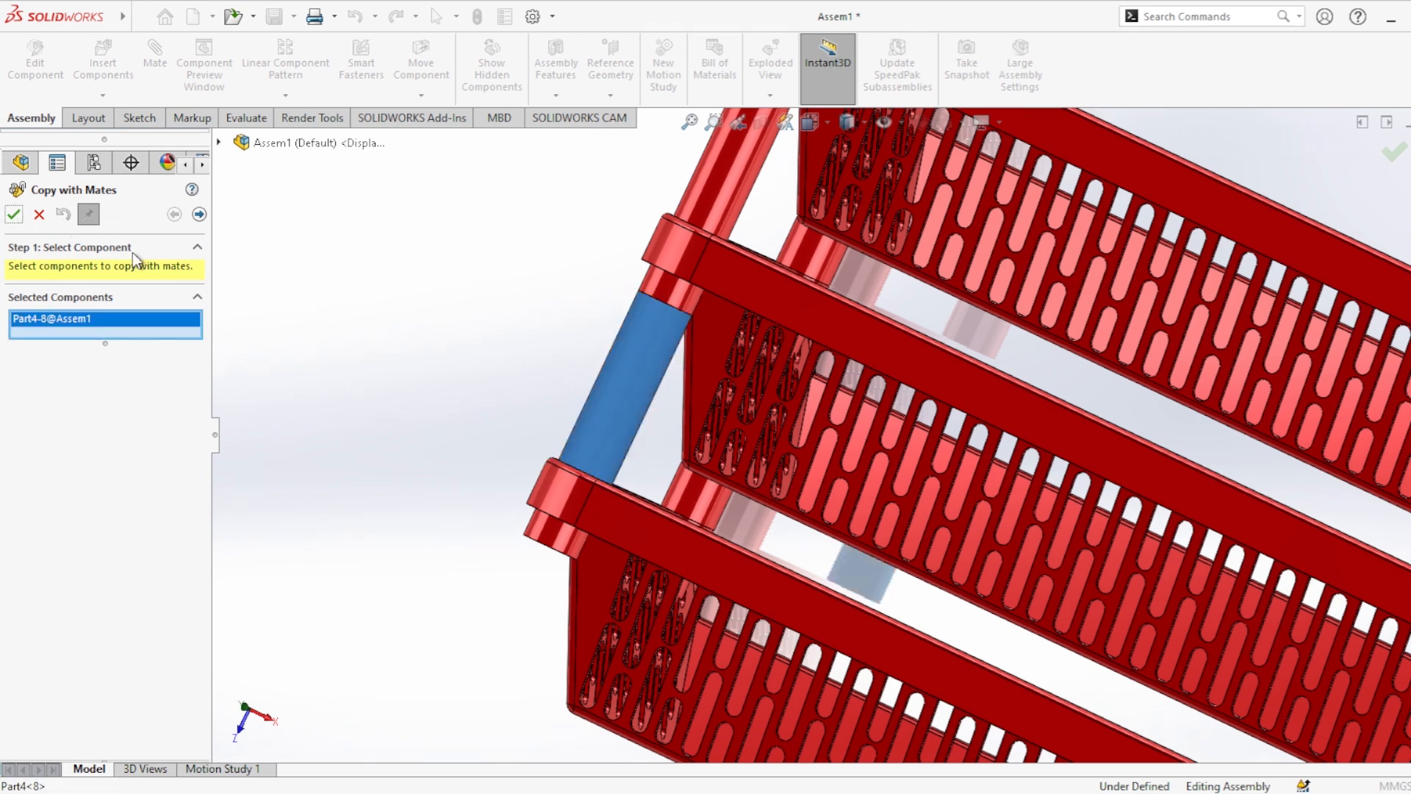
click(39, 213)
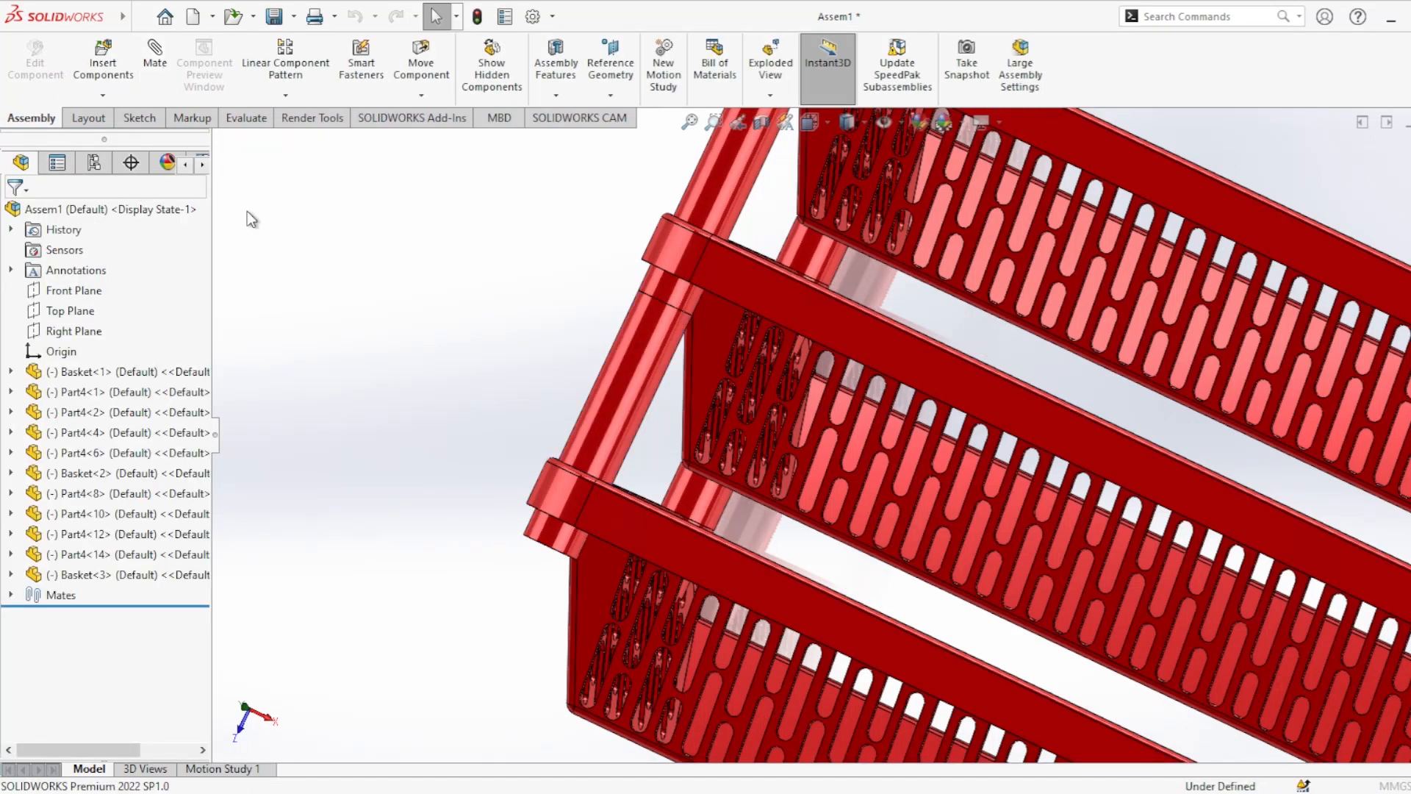
key(Return)
click(736, 171)
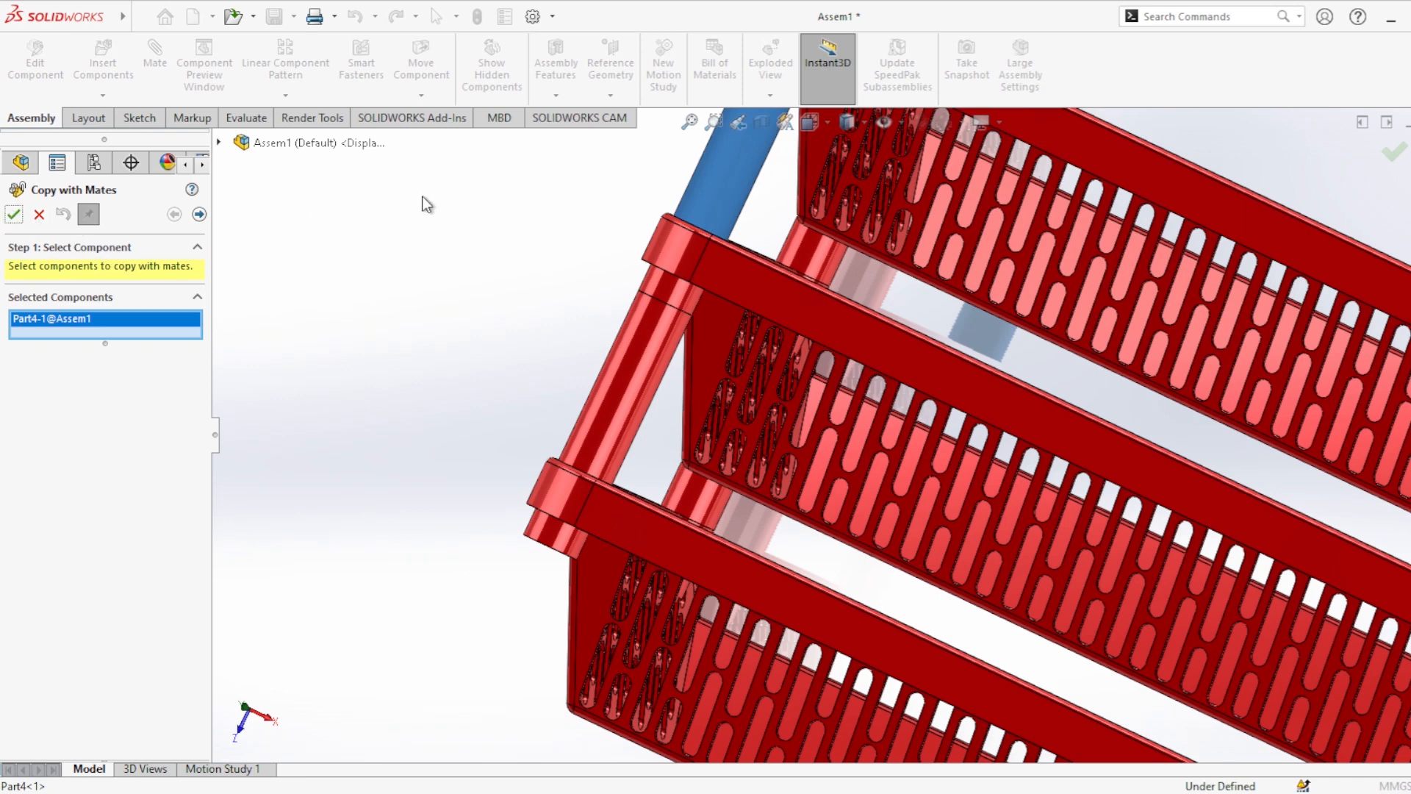
key(Return)
scroll(882, 375, up, 3)
scroll(848, 381, up, 1)
mouse_move(848, 381)
middle_down()
mouse_move(919, 367)
mouse_move(904, 441)
mouse_move(843, 380)
middle_up()
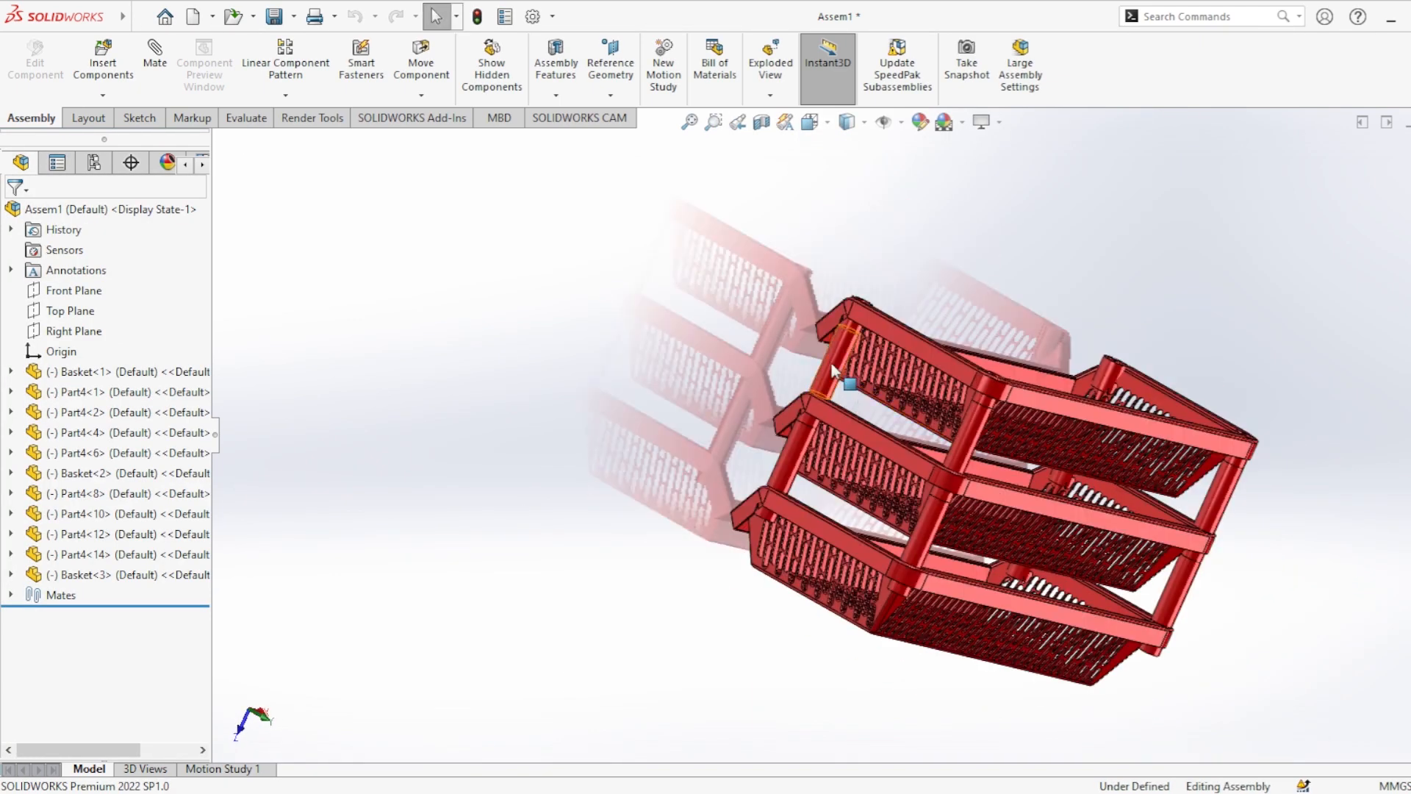
Step: Use Copy with Mates on the top-tier post Part4<6> to place a copy in a corner socket beneath the third basket
click(837, 375)
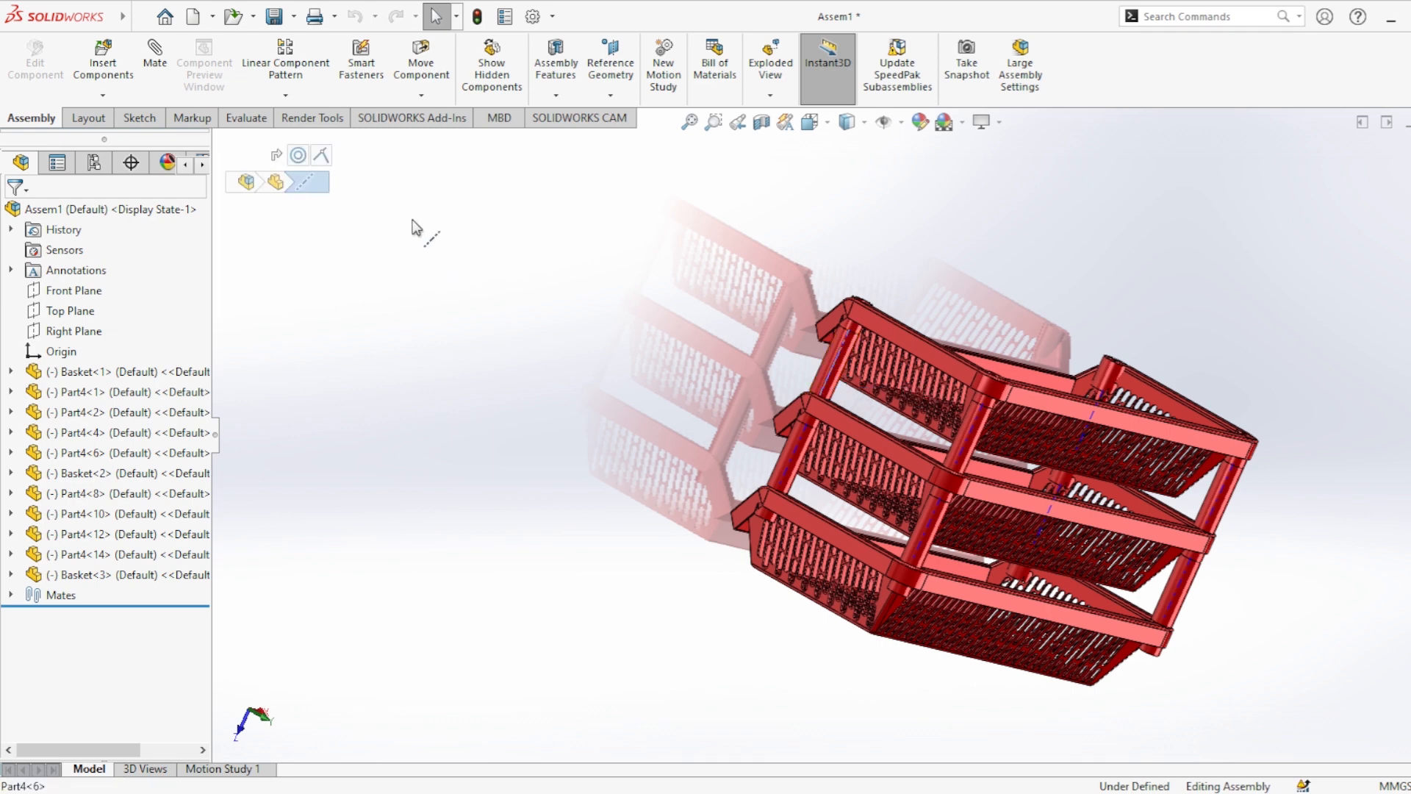
click(103, 94)
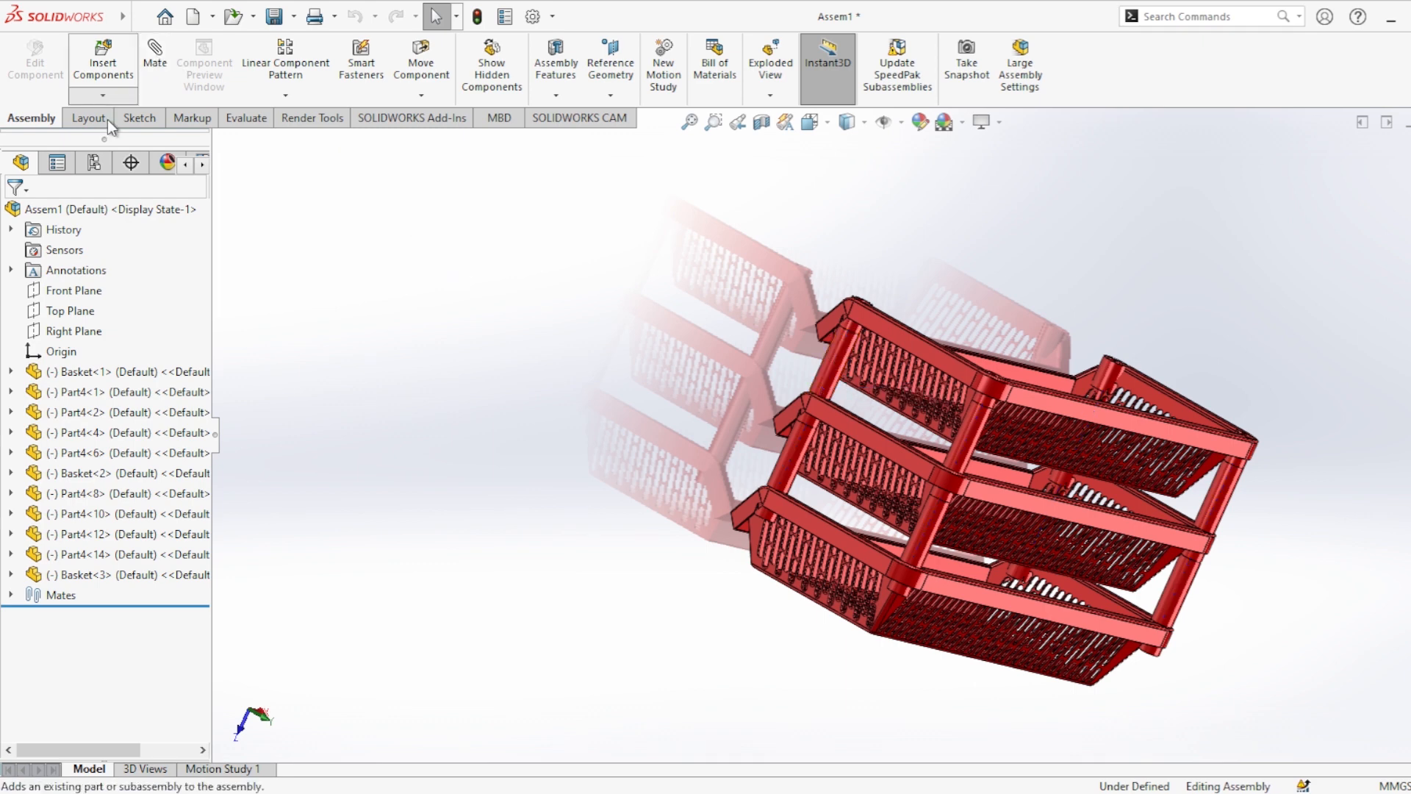
click(128, 181)
scroll(836, 363, down, 3)
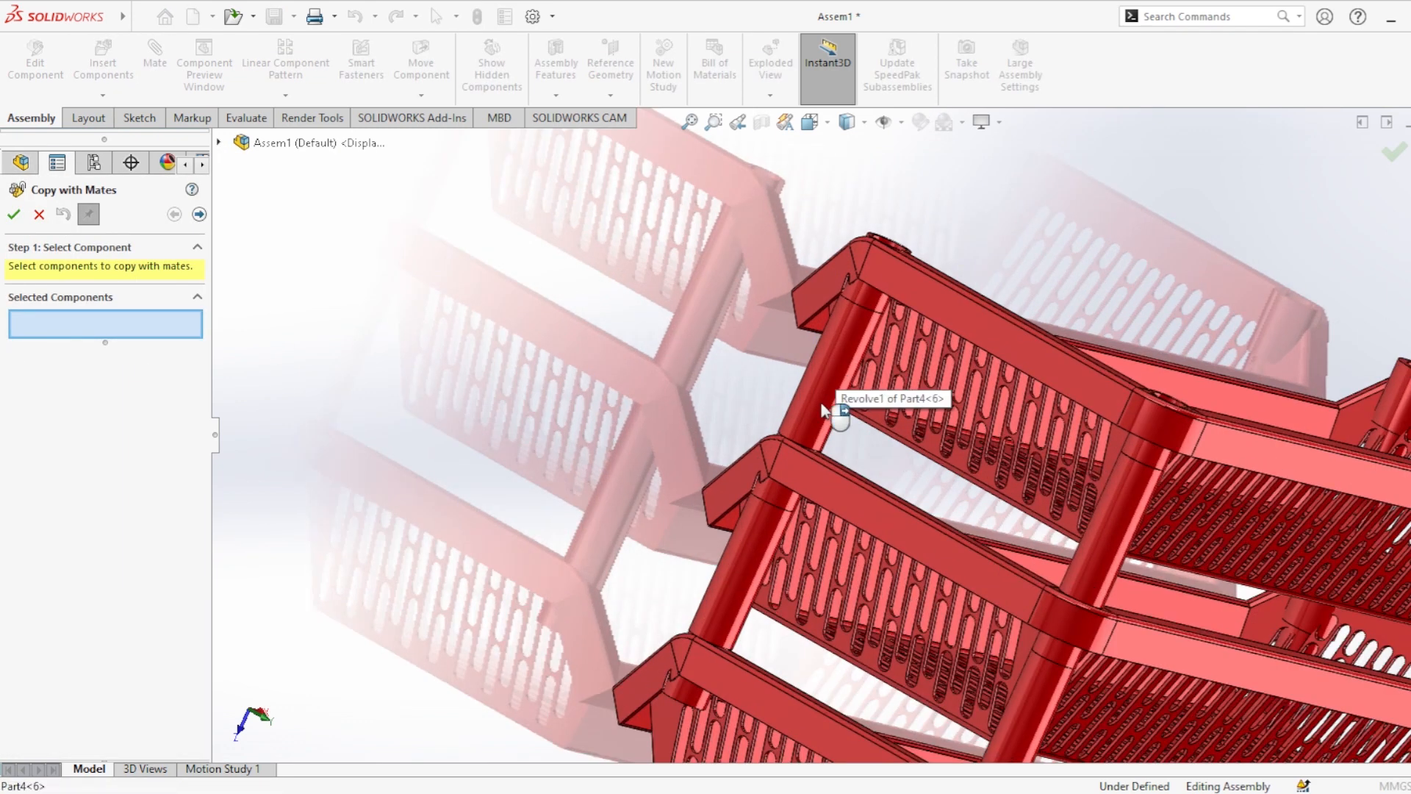
click(823, 406)
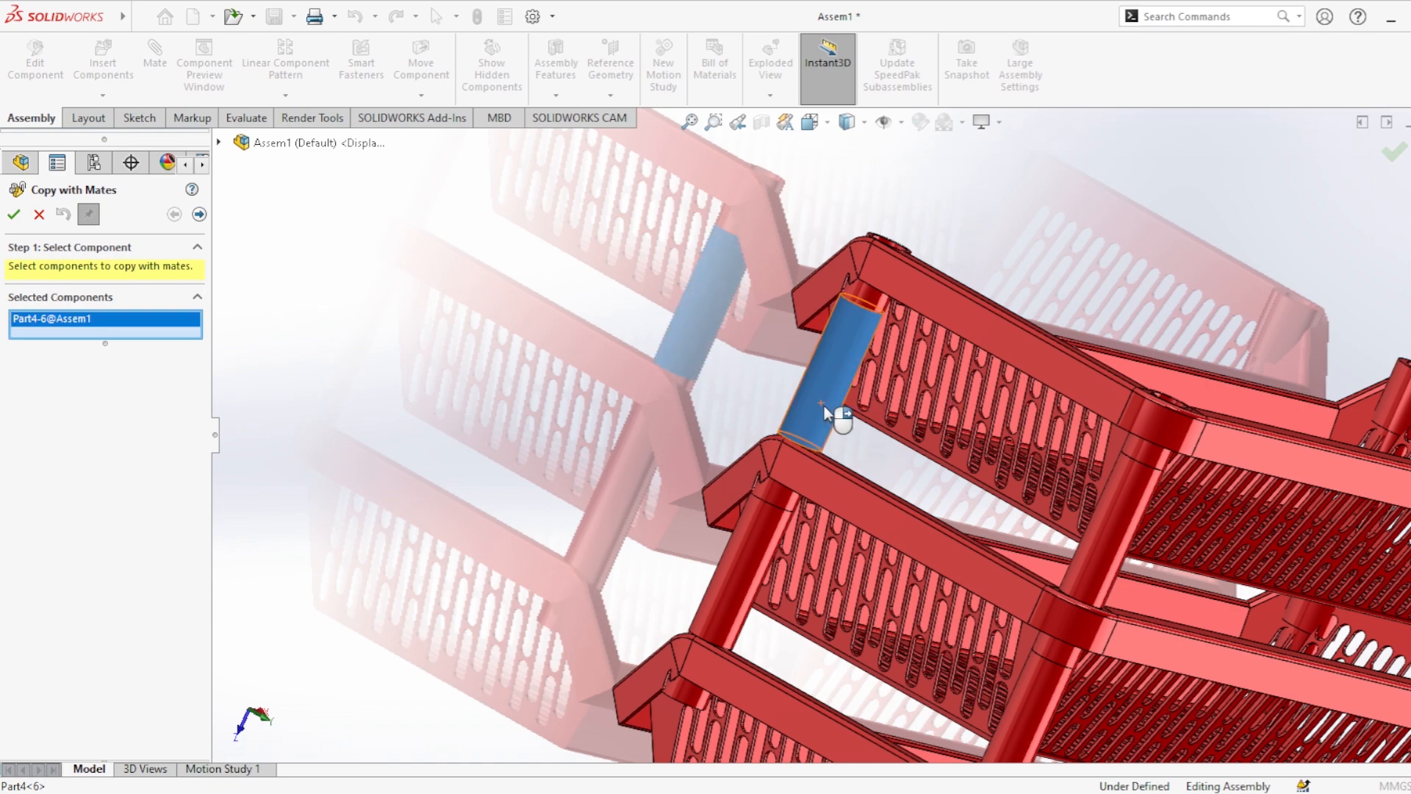
click(199, 215)
scroll(905, 592, down, 3)
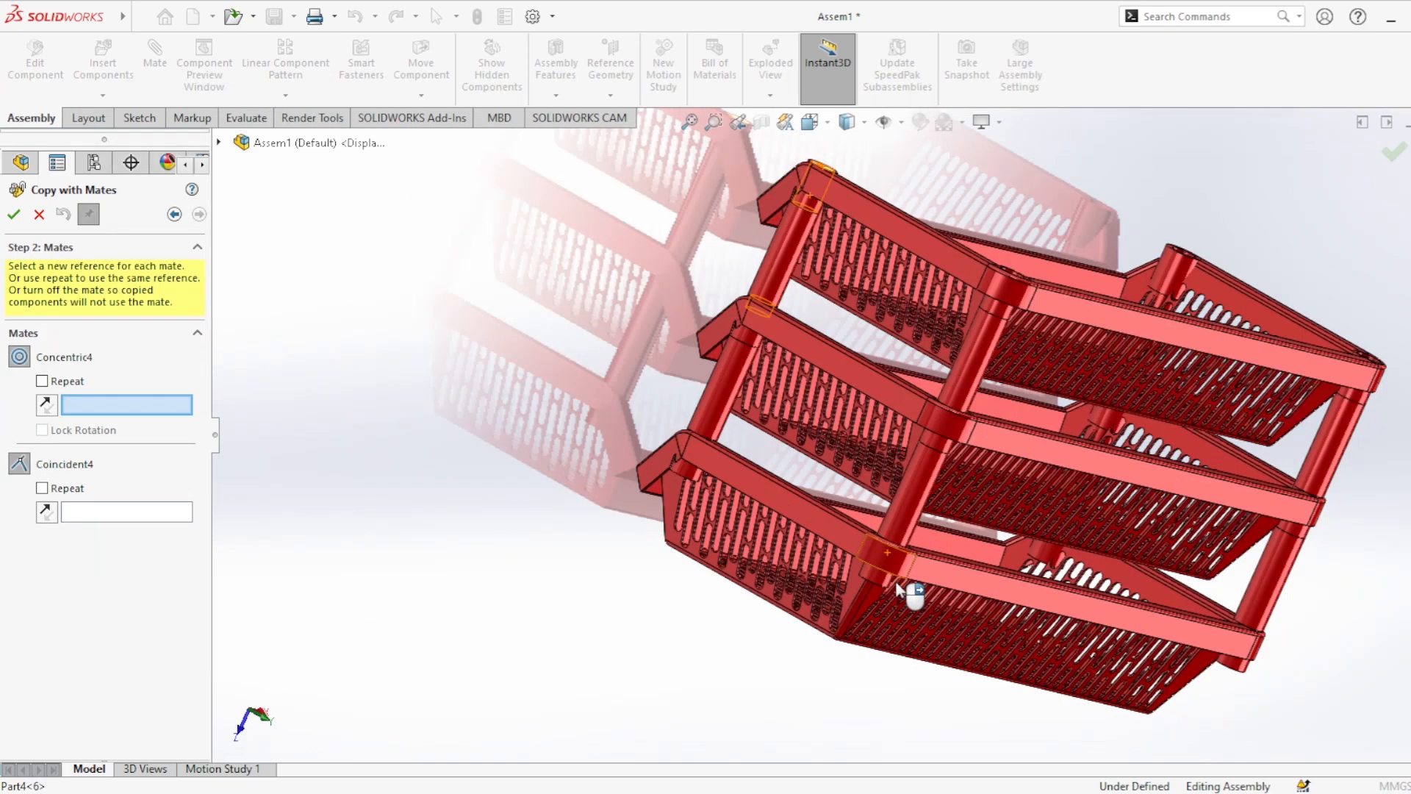
scroll(822, 406, down, 2)
scroll(674, 399, down, 3)
scroll(744, 325, down, 3)
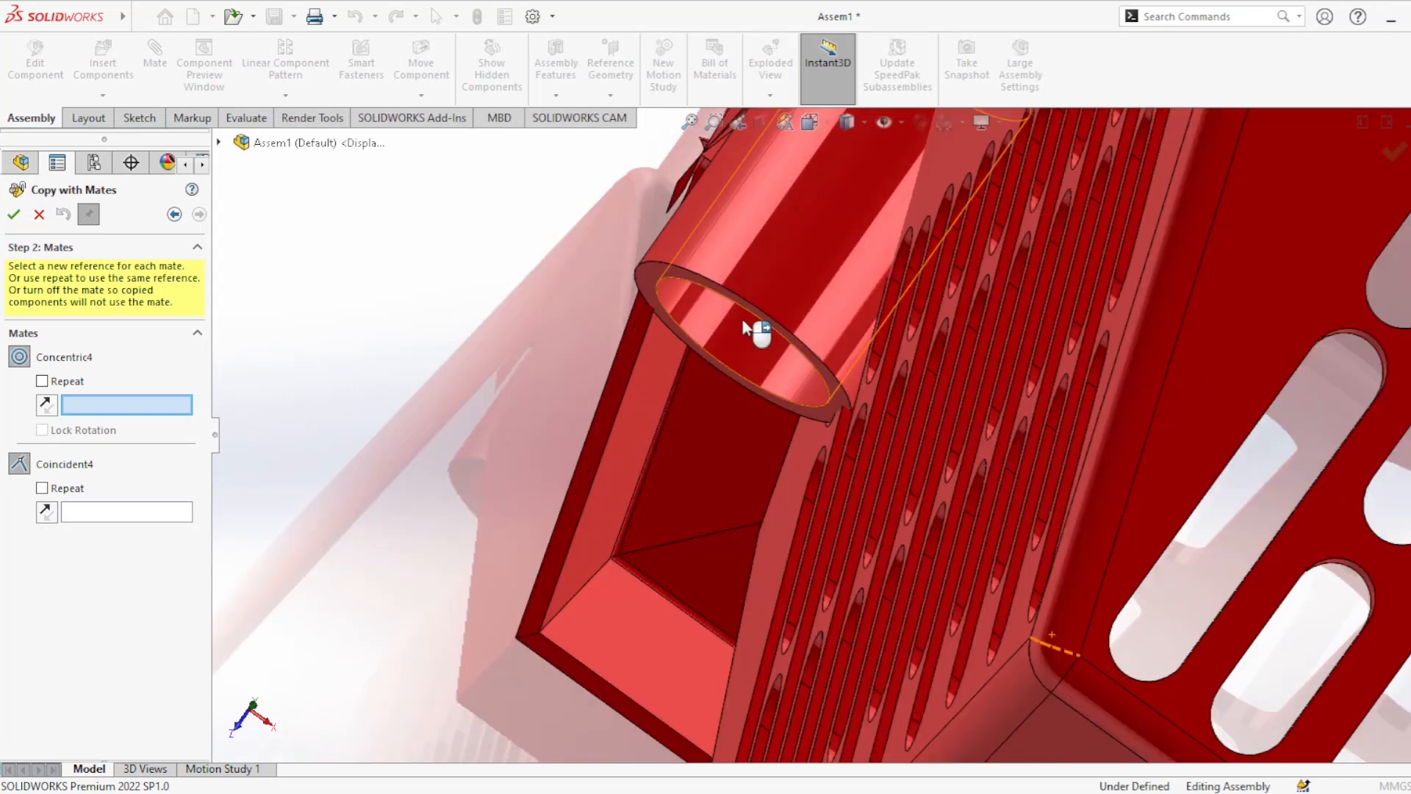
click(698, 330)
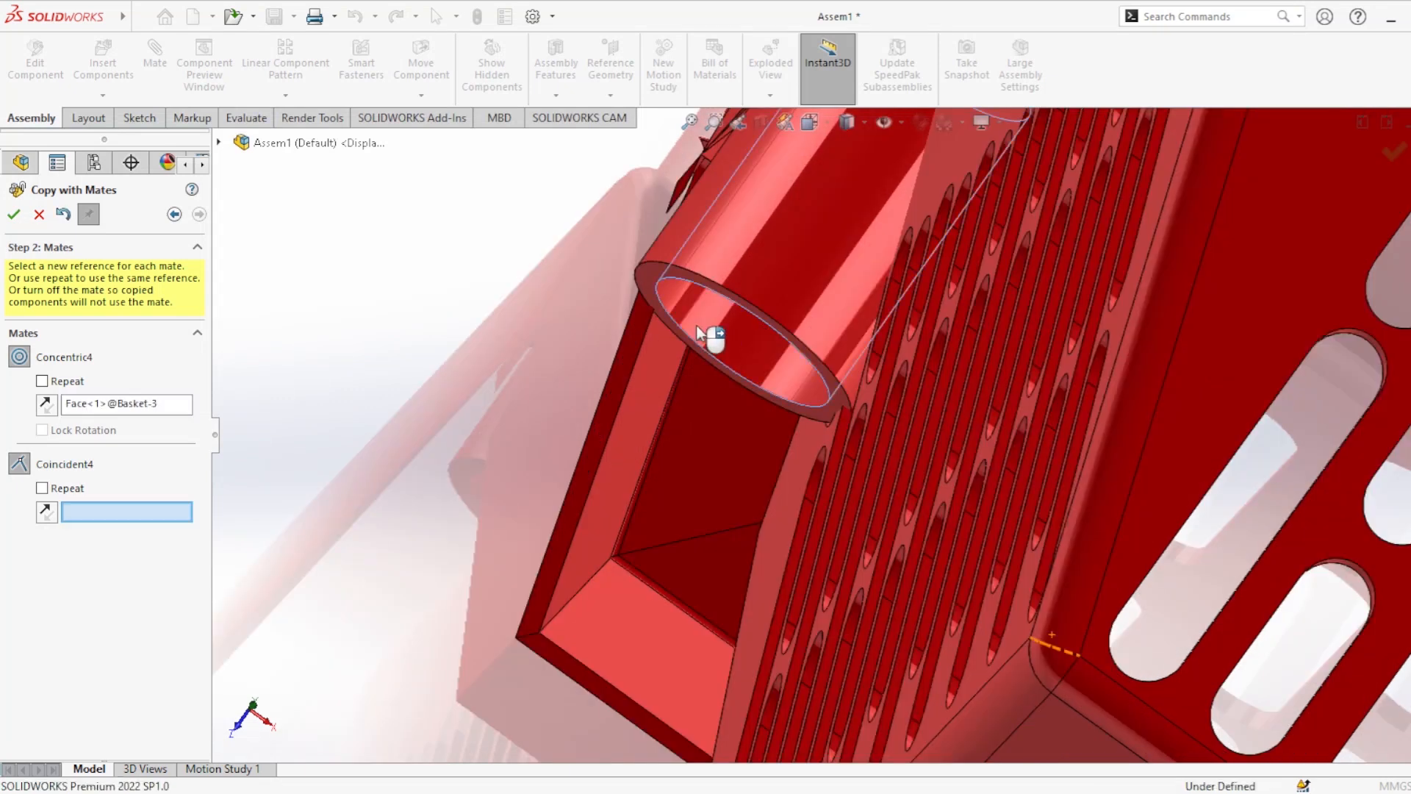
click(657, 273)
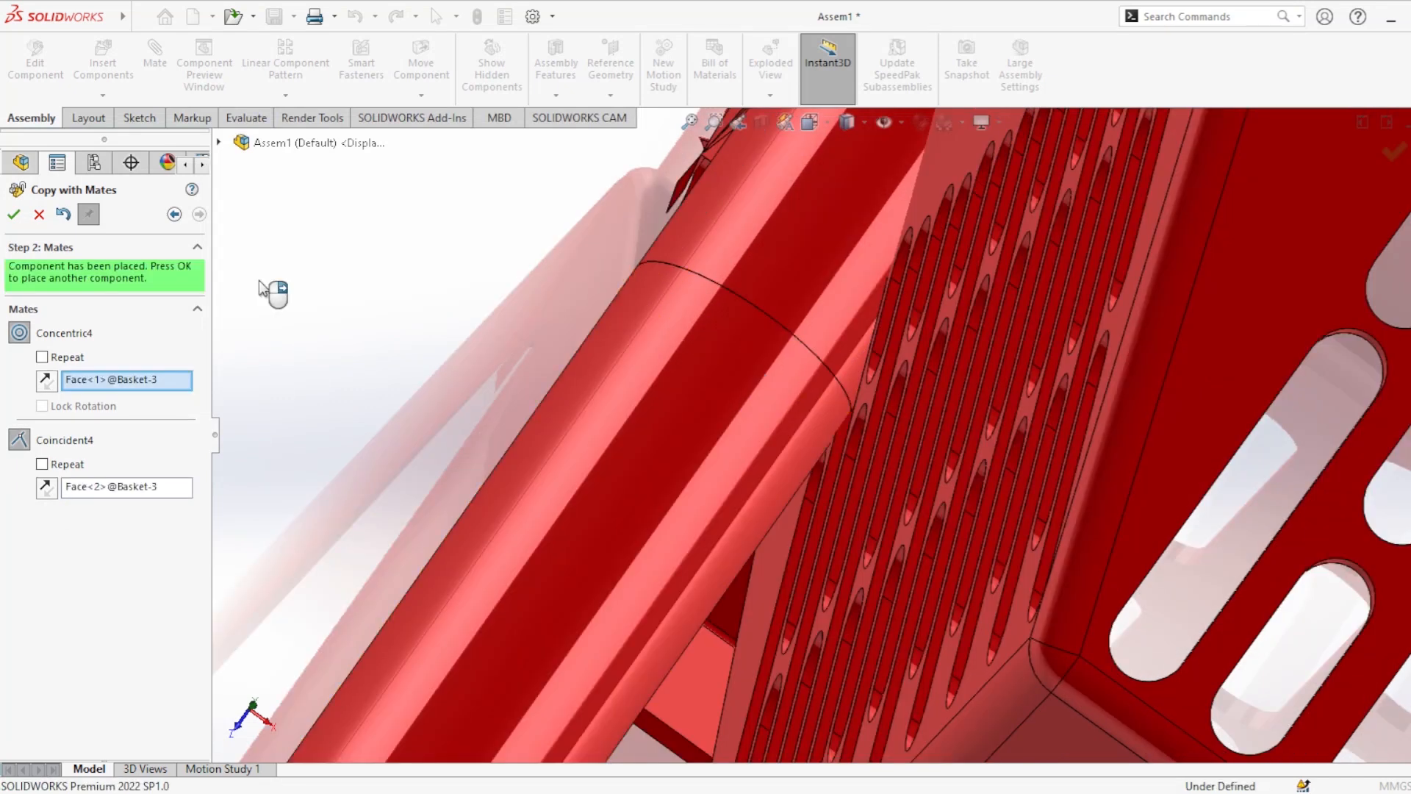
click(13, 214)
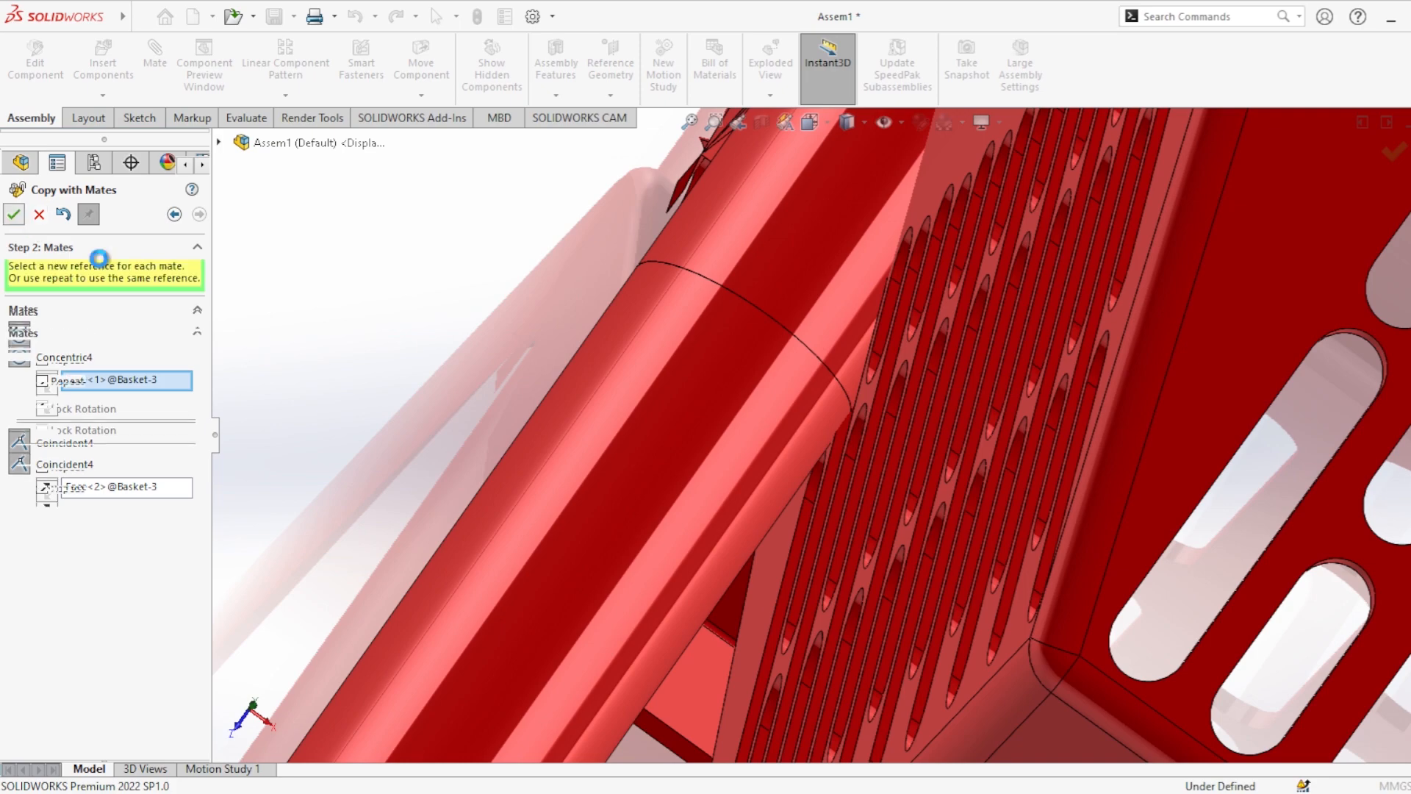
Step: Place a second post copy in the other corner socket at the same short end of the third basket, using its bore and rim face
scroll(895, 404, up, 5)
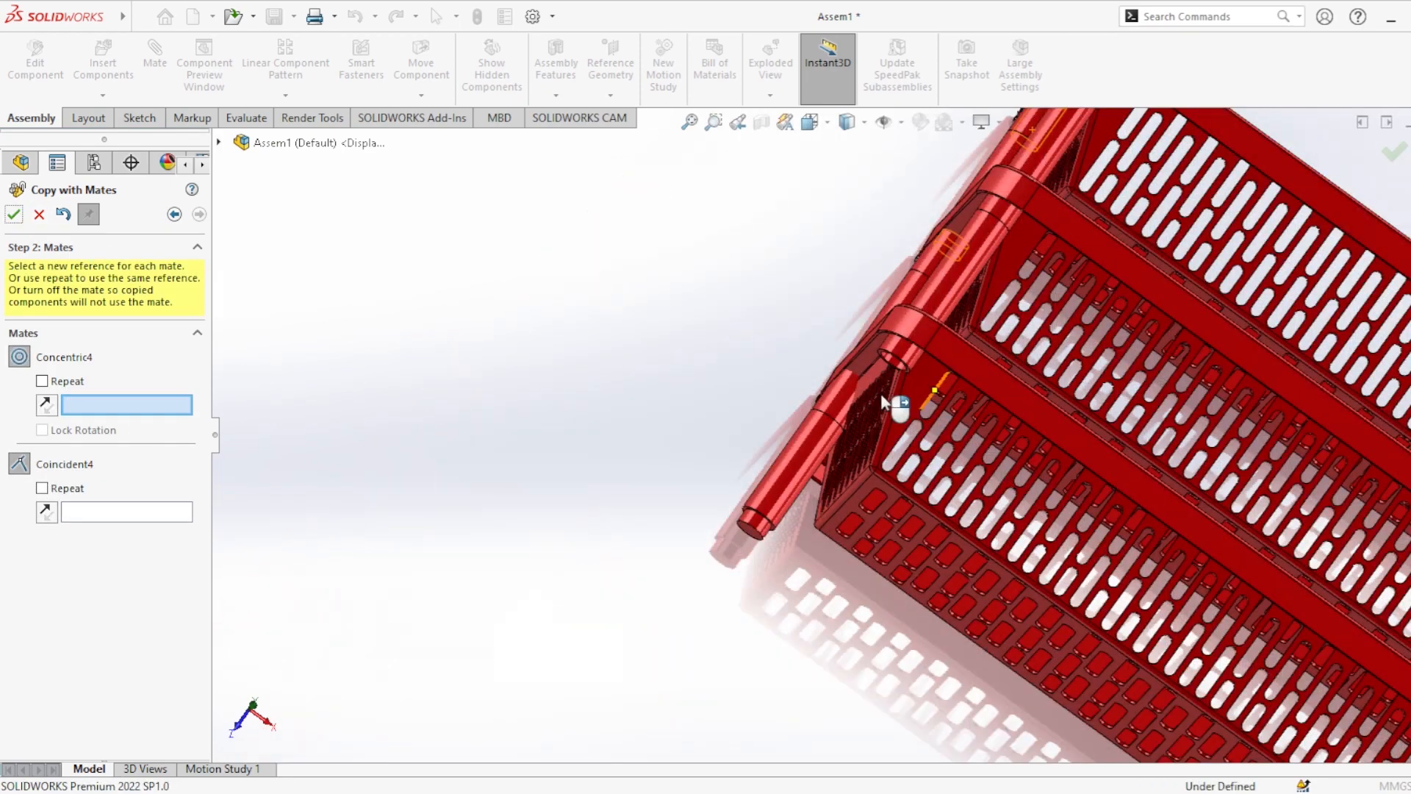
scroll(892, 371, down, 8)
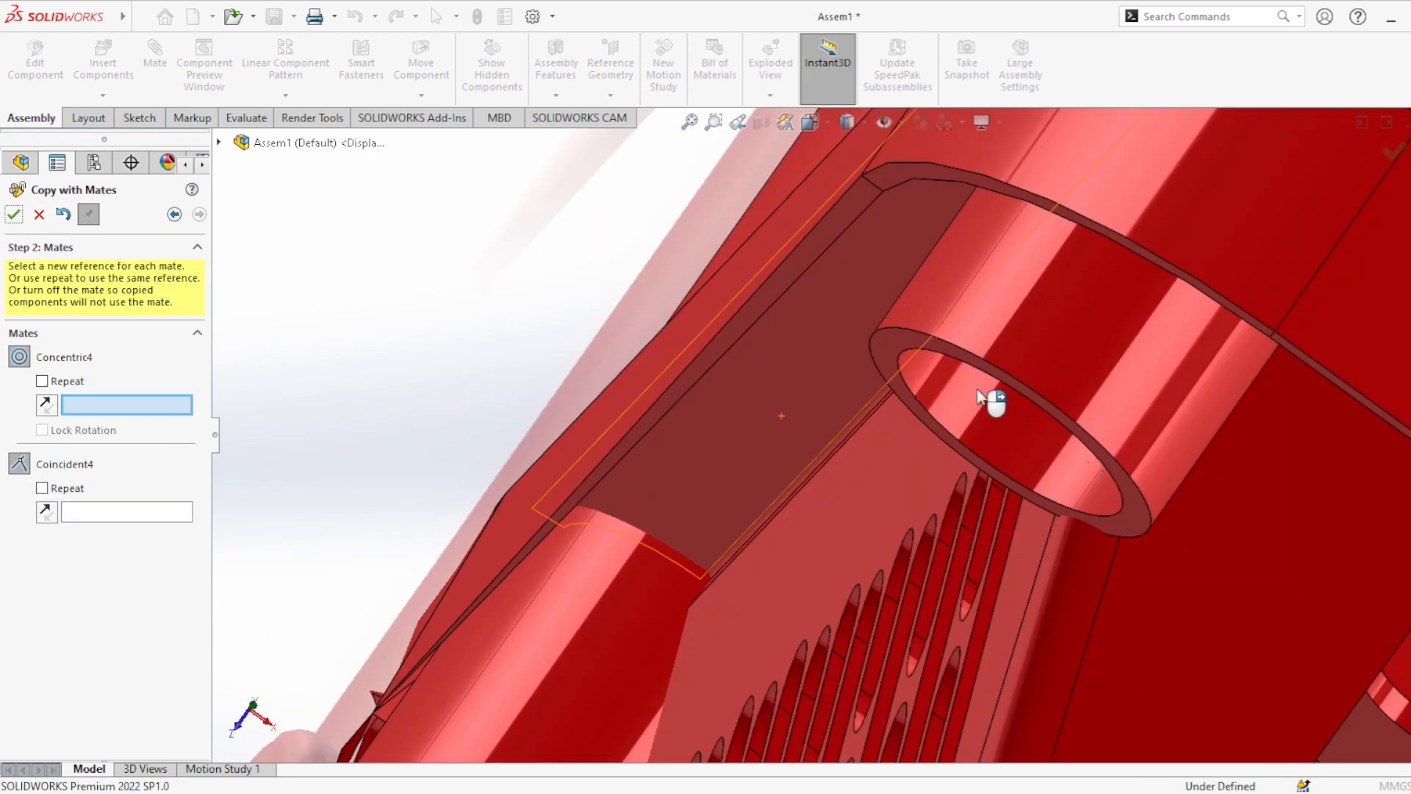
click(946, 388)
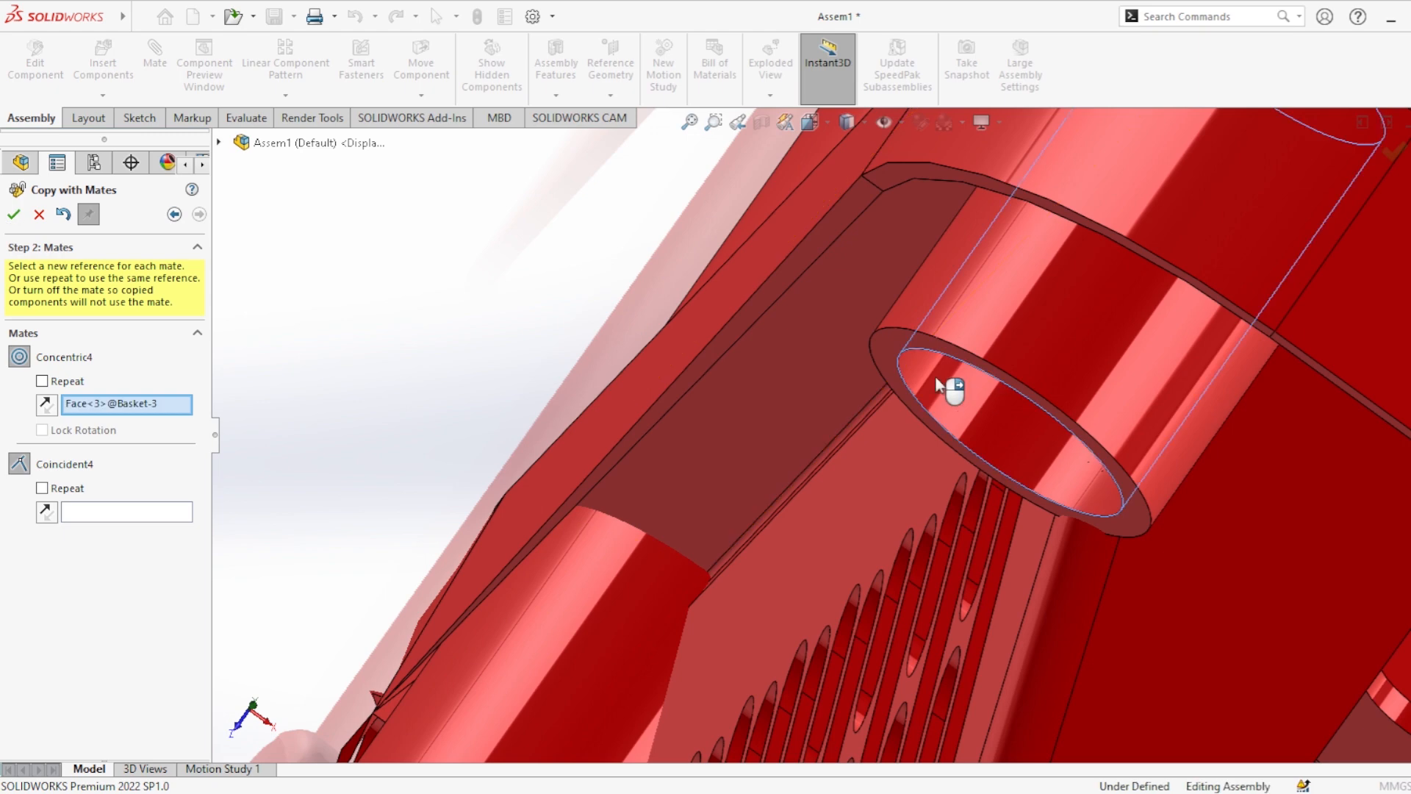
click(896, 351)
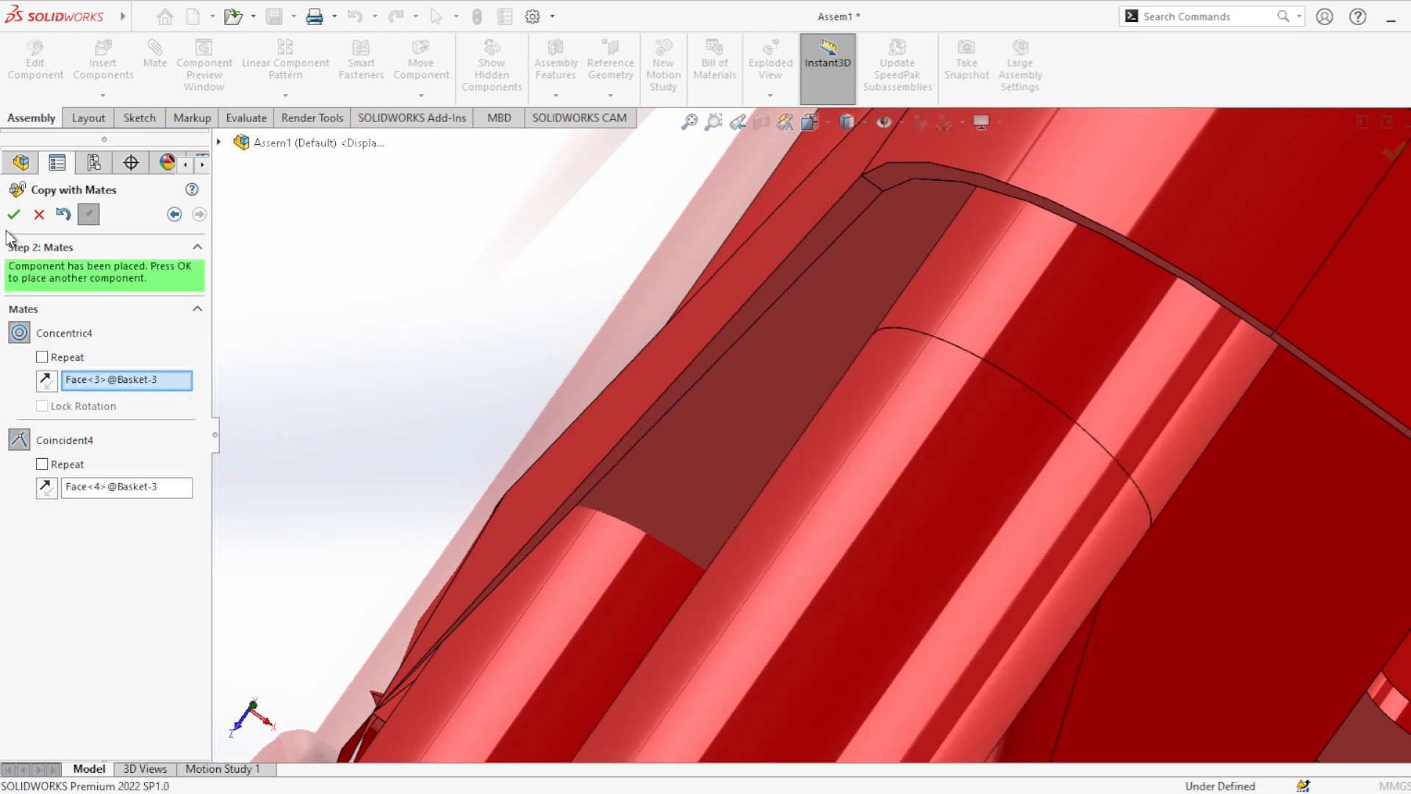
click(13, 214)
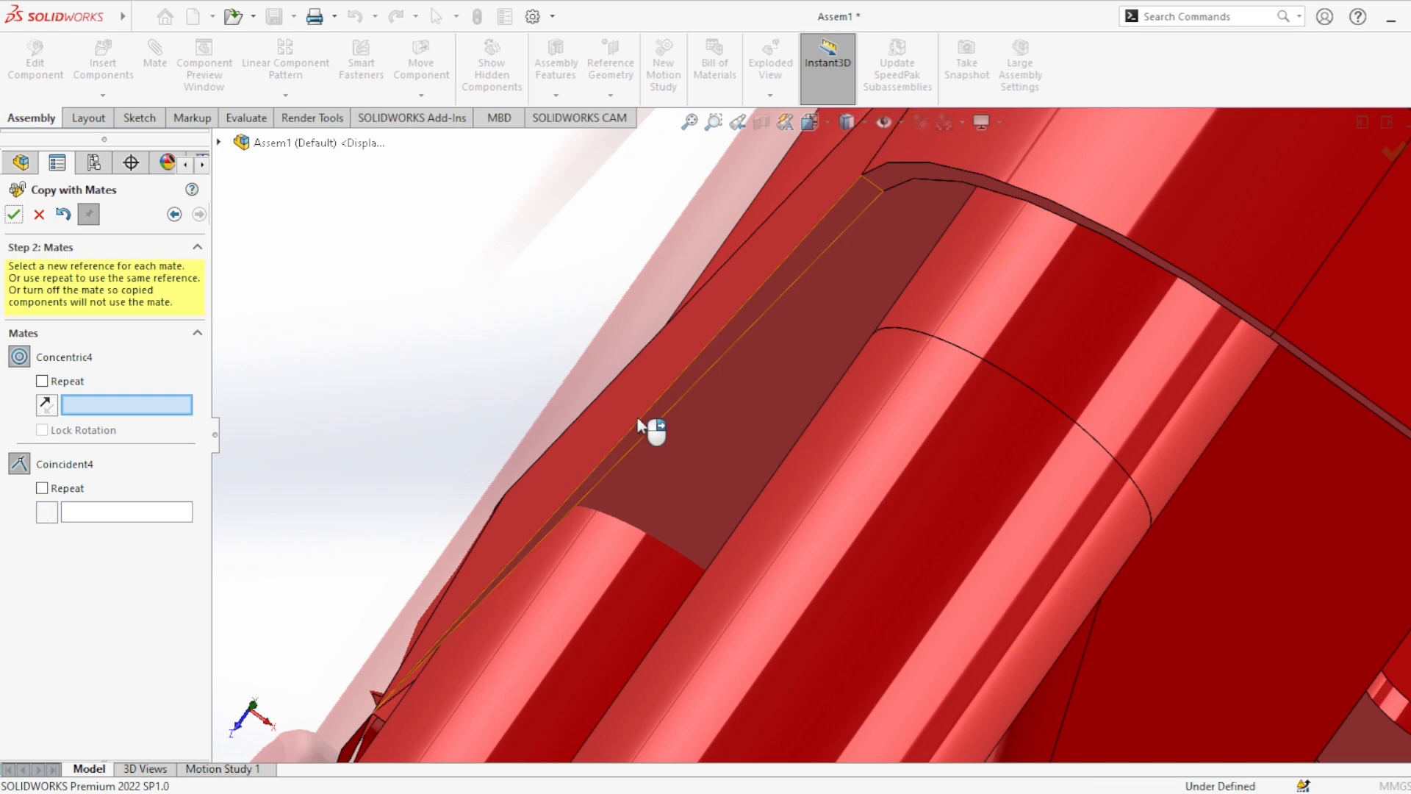
Step: Place a third post copy in a socket at the opposite short end of the third basket, using its bore and rim face
scroll(650, 447, up, 5)
scroll(1039, 542, down, 5)
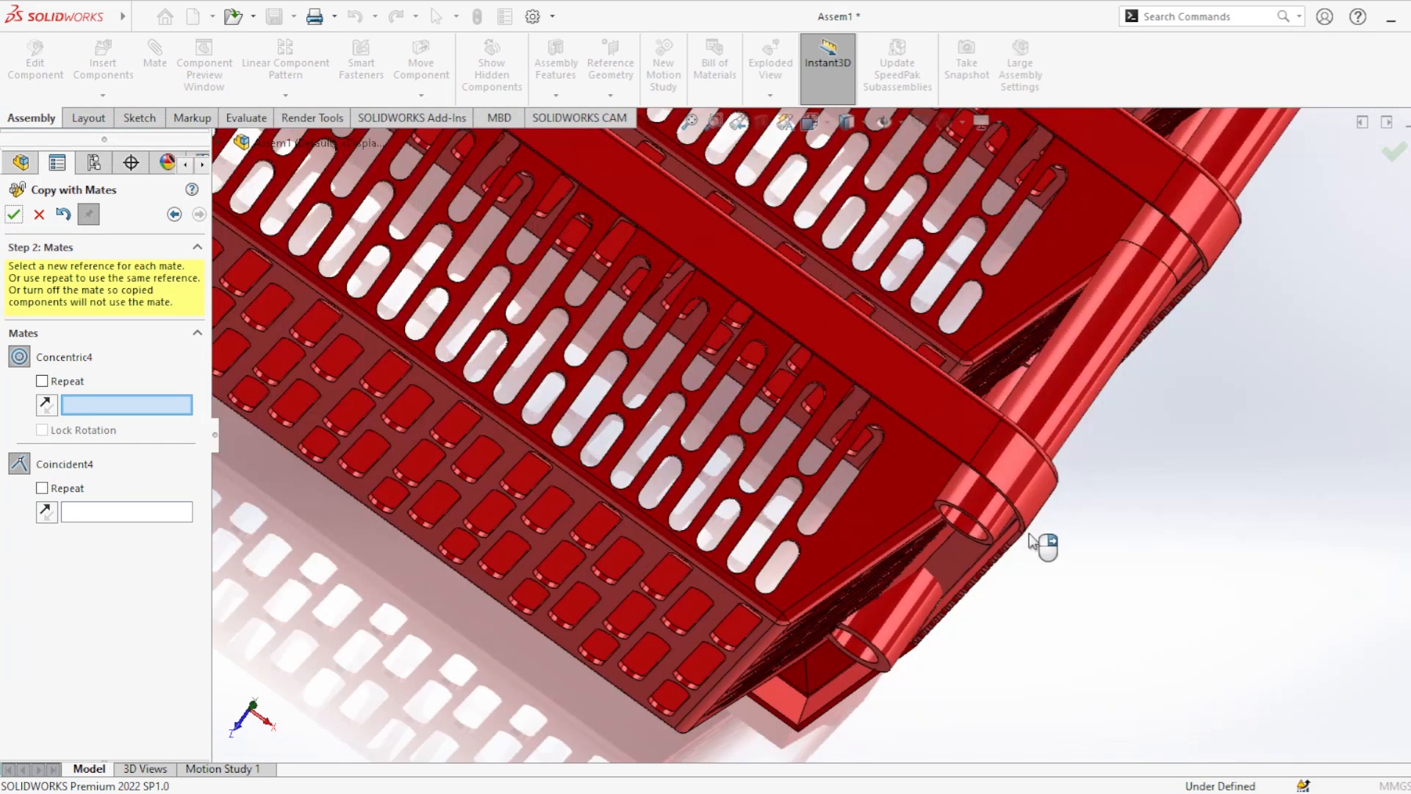
scroll(984, 531, down, 5)
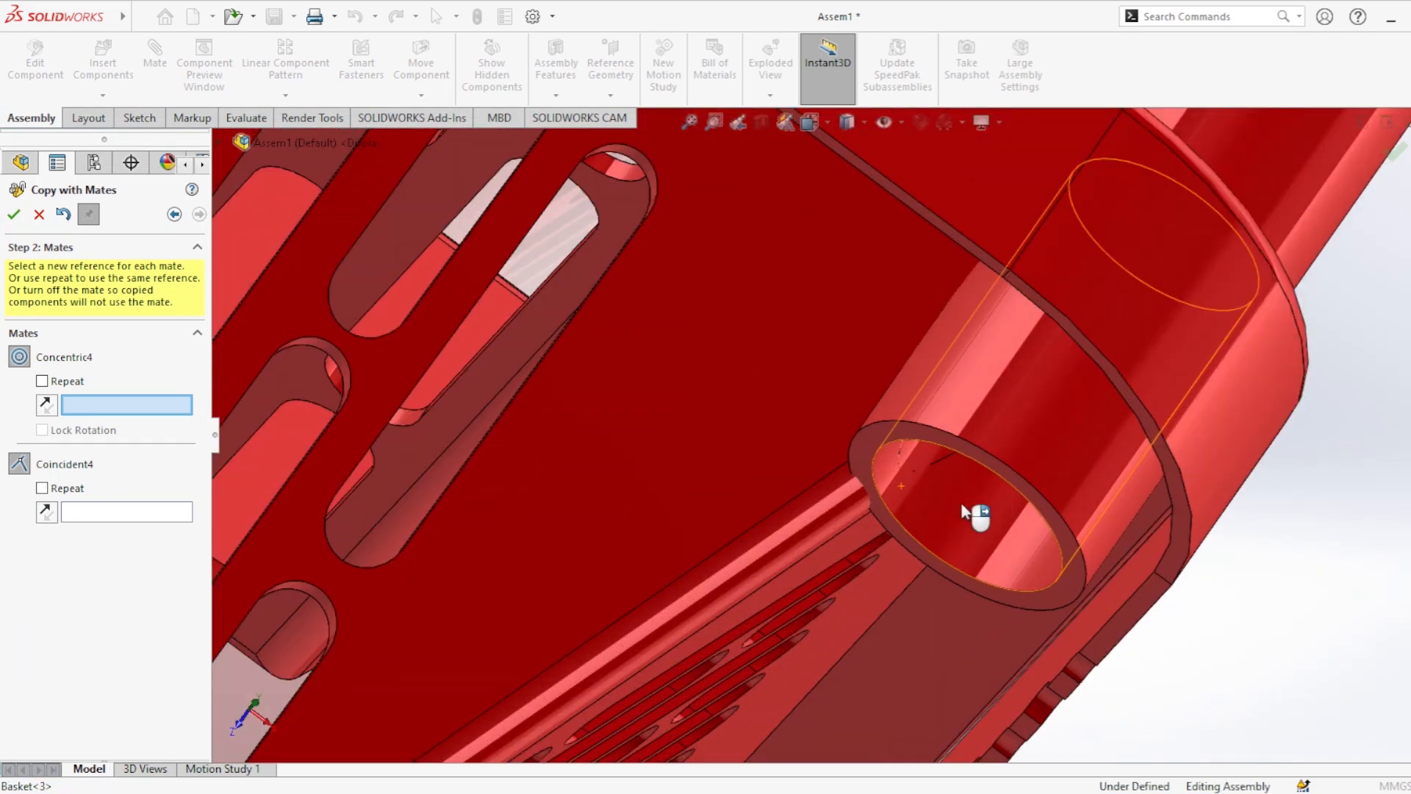
click(962, 507)
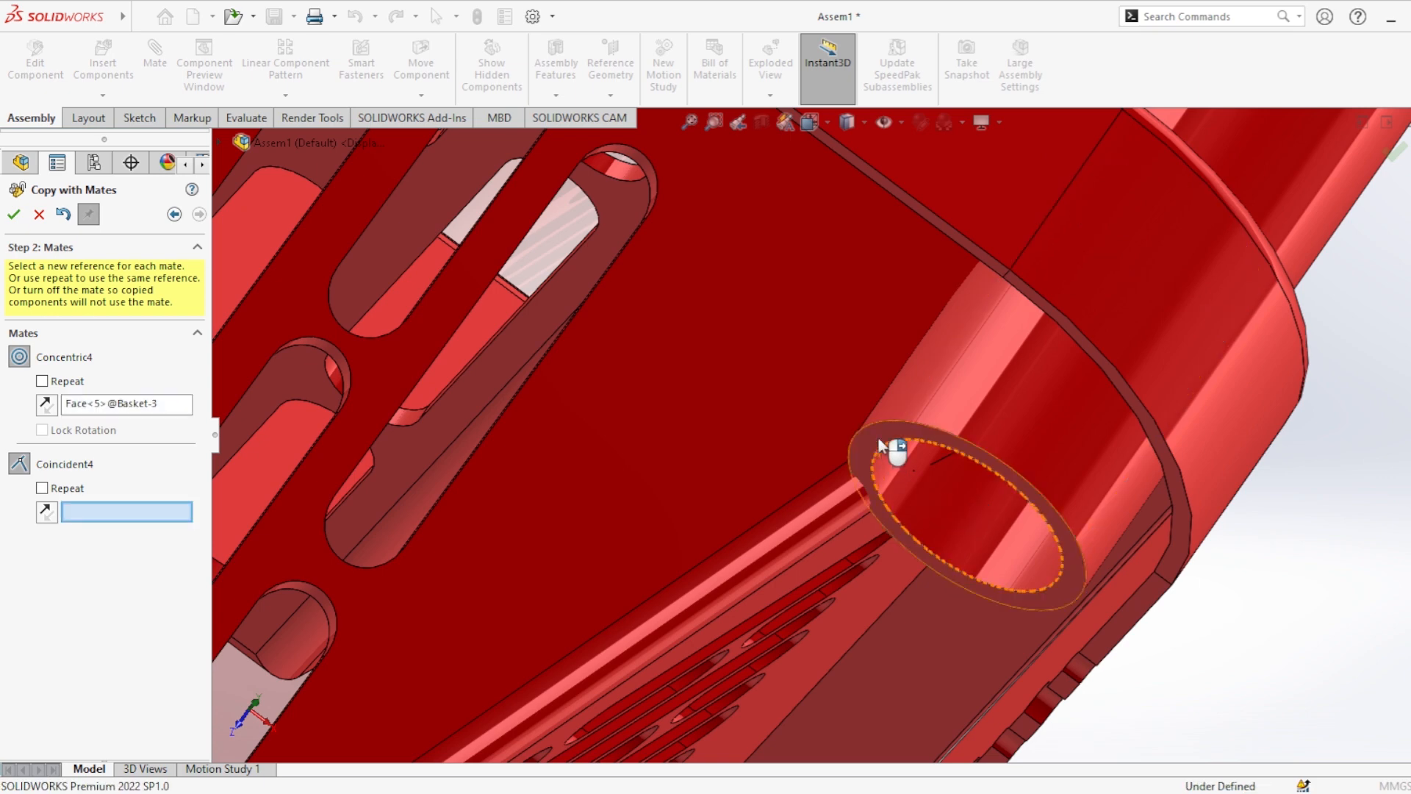
click(881, 446)
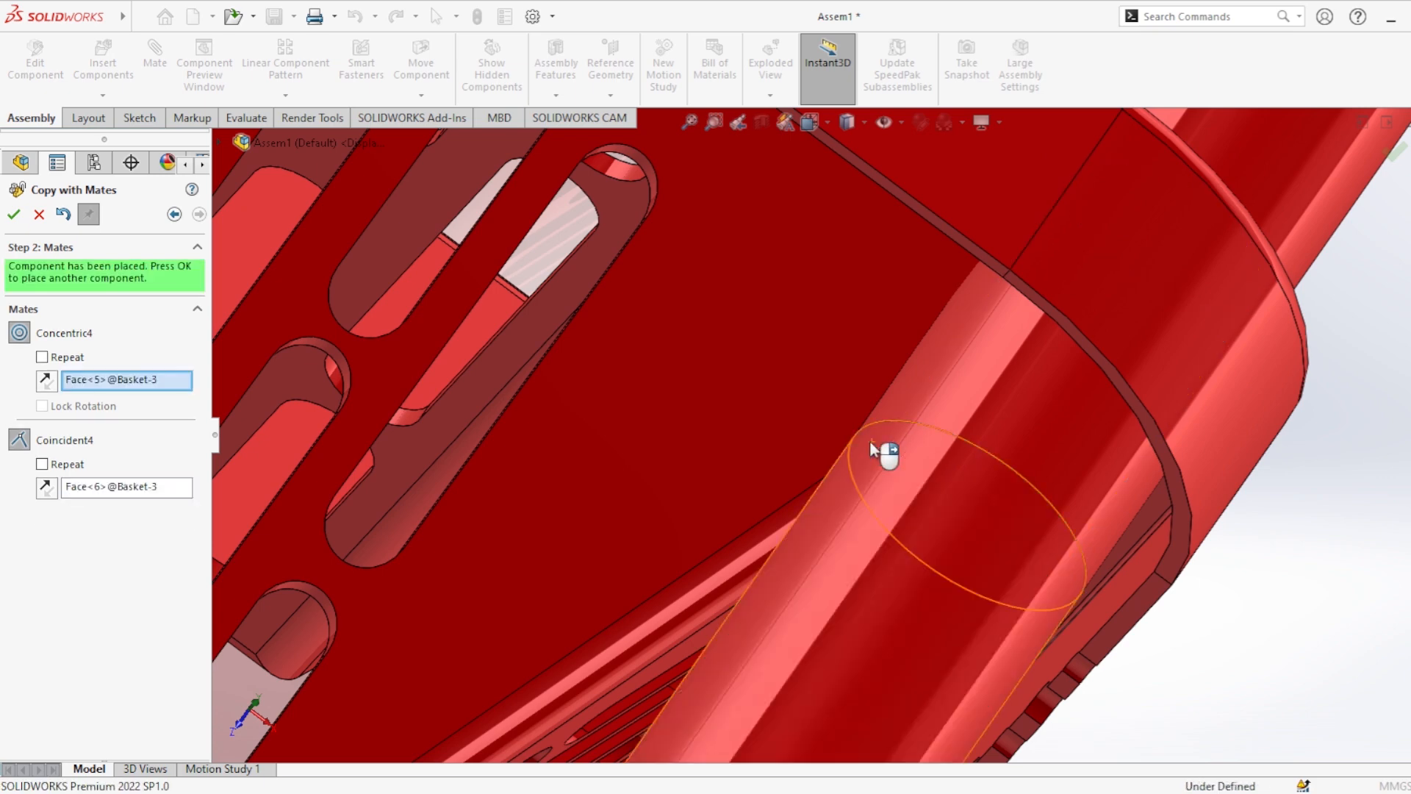
click(13, 215)
Step: Place a fourth post copy in the third basket's last empty corner socket and finish Copy with Mates
scroll(843, 551, up, 3)
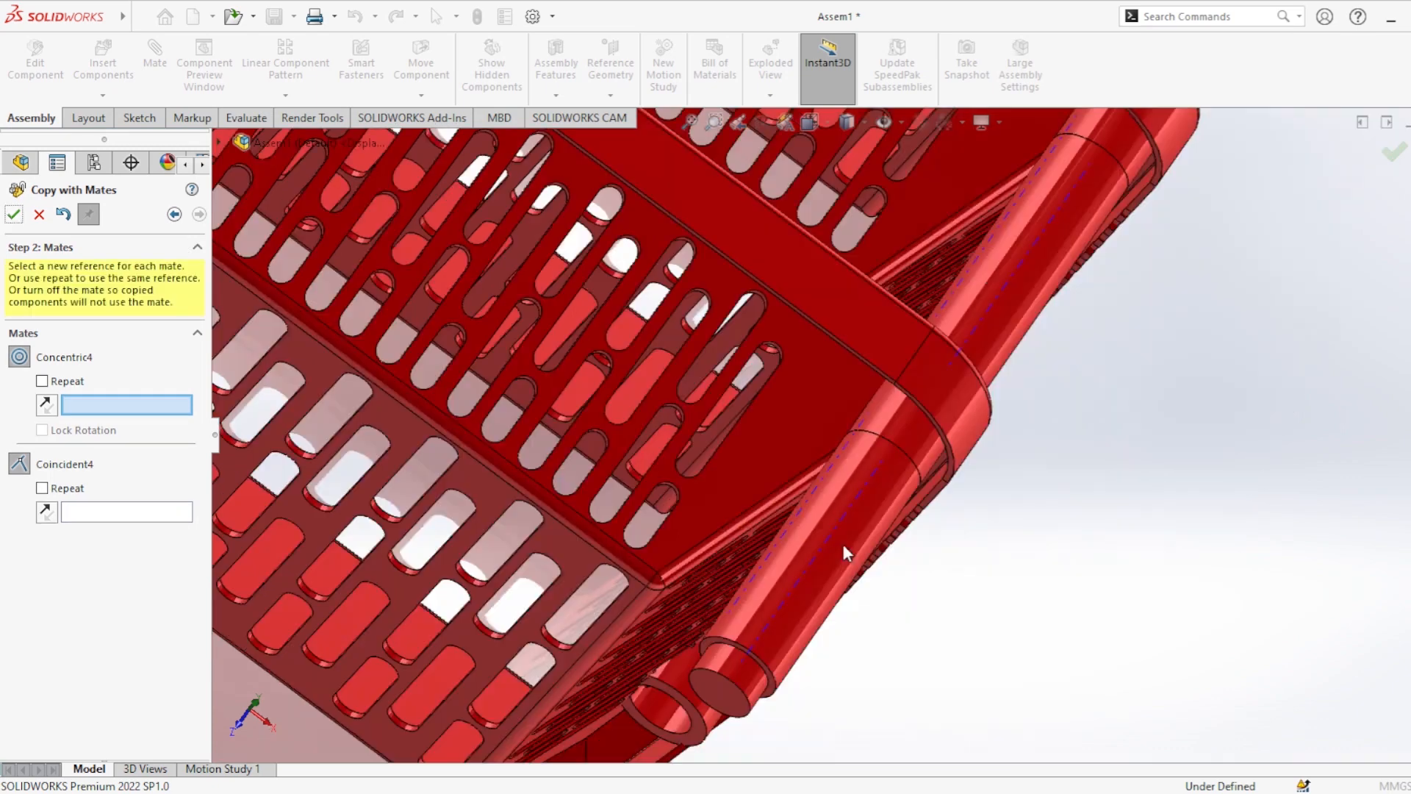
scroll(843, 544, up, 1)
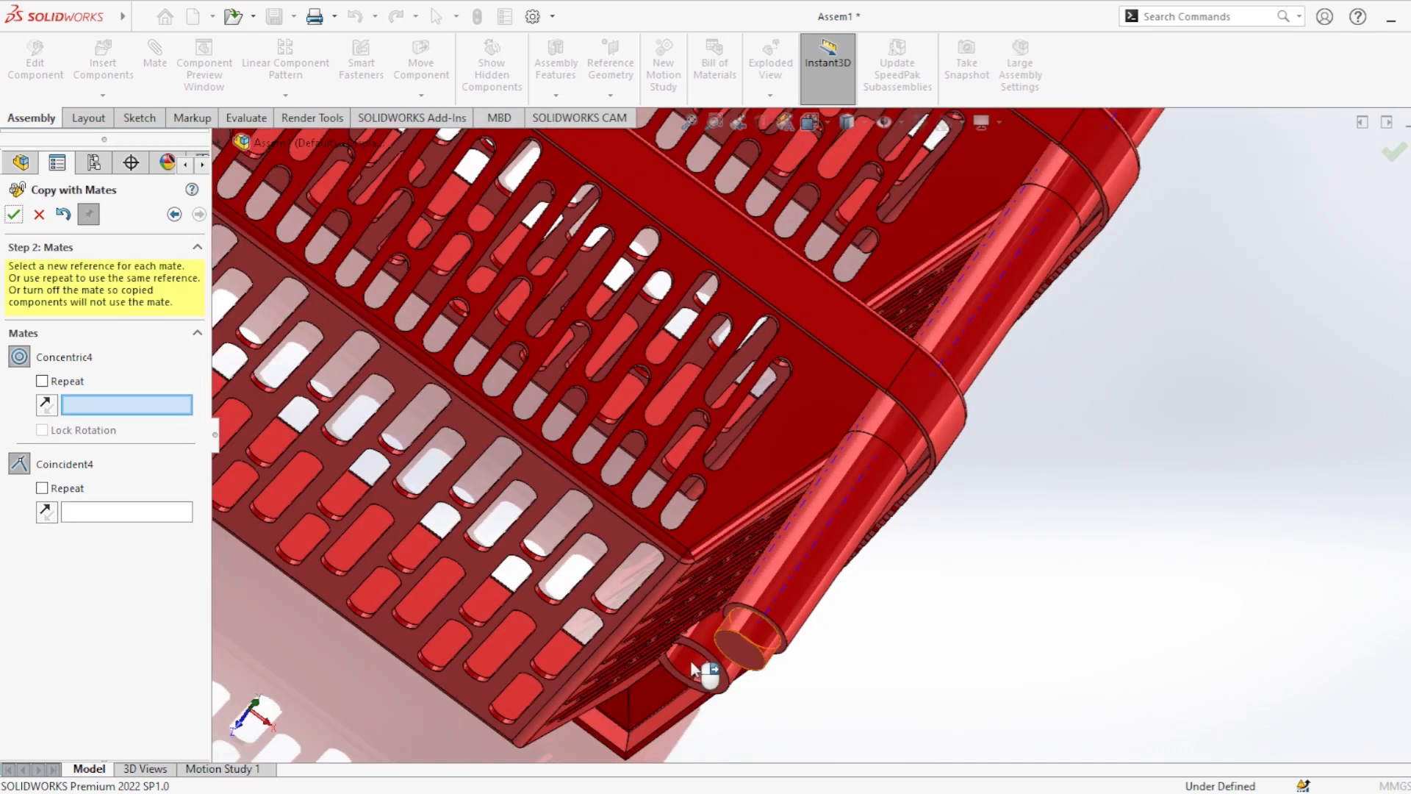
scroll(694, 671, down, 5)
click(729, 588)
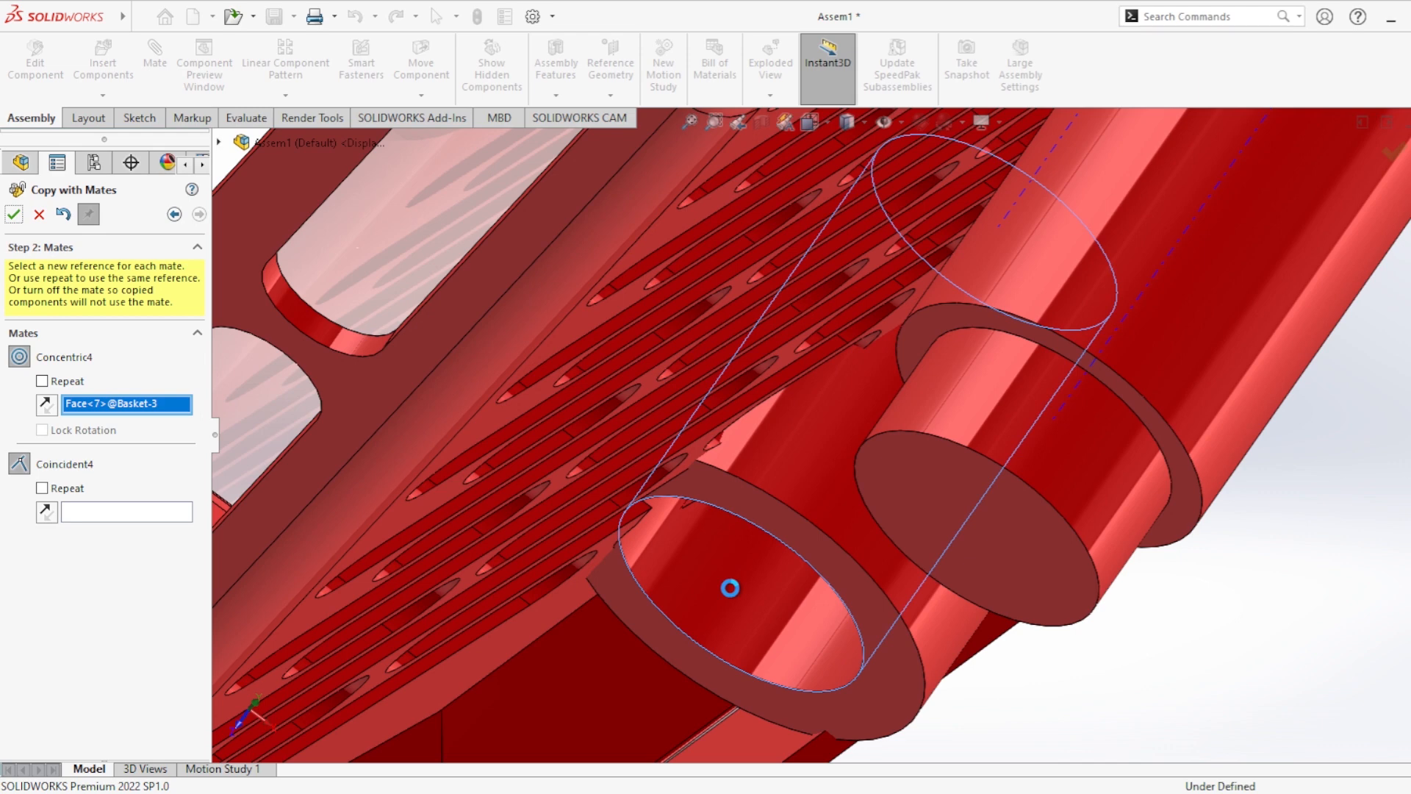
click(867, 616)
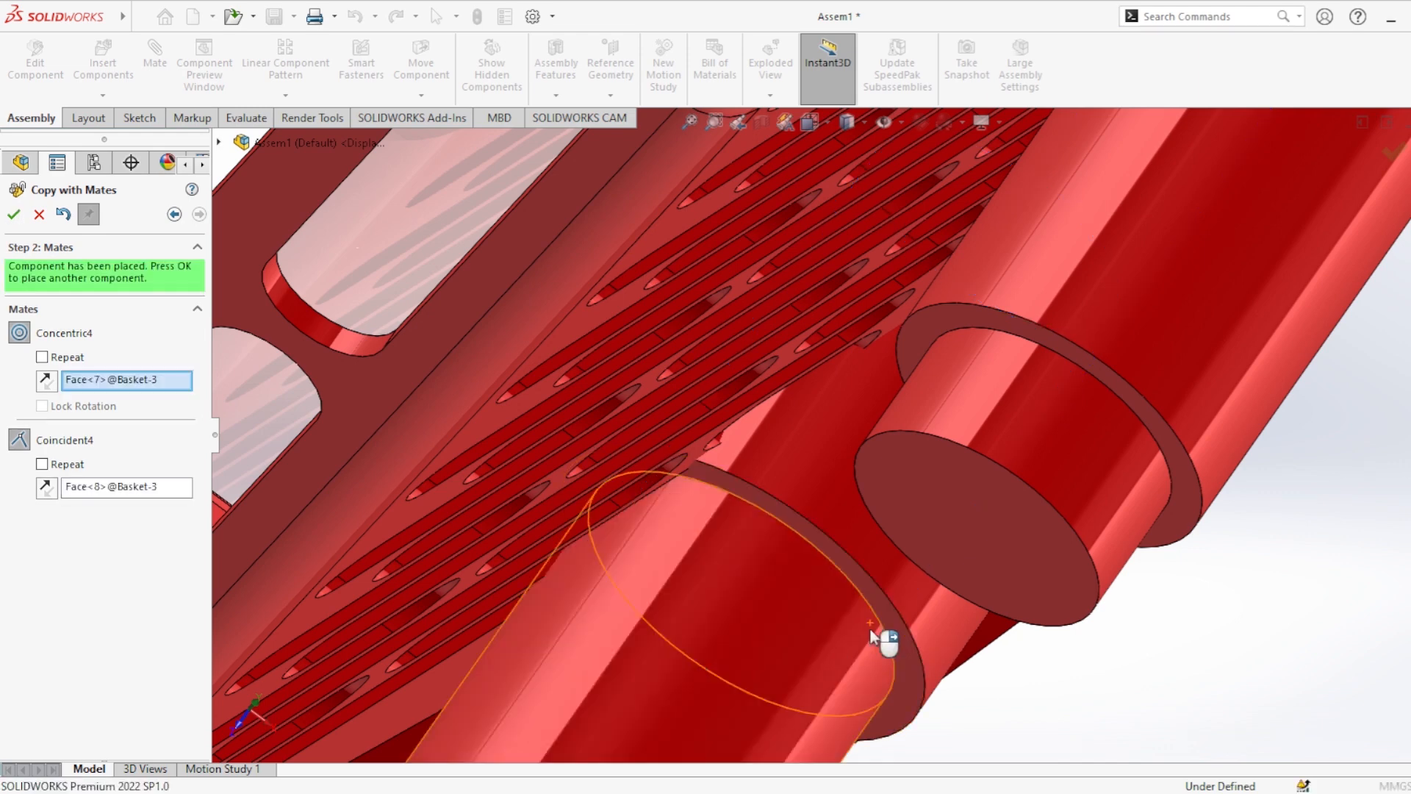
scroll(869, 621, up, 6)
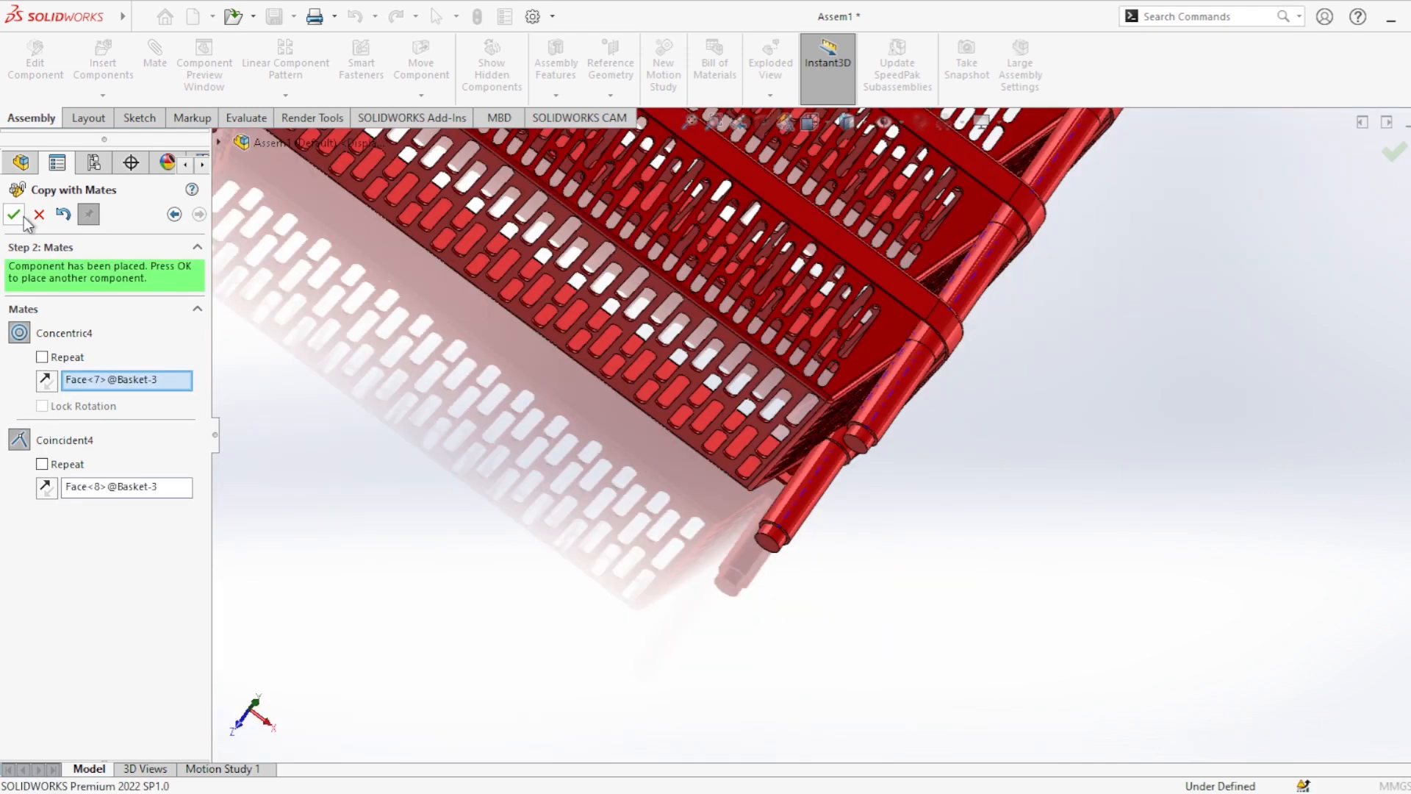
click(24, 218)
scroll(733, 482, up, 5)
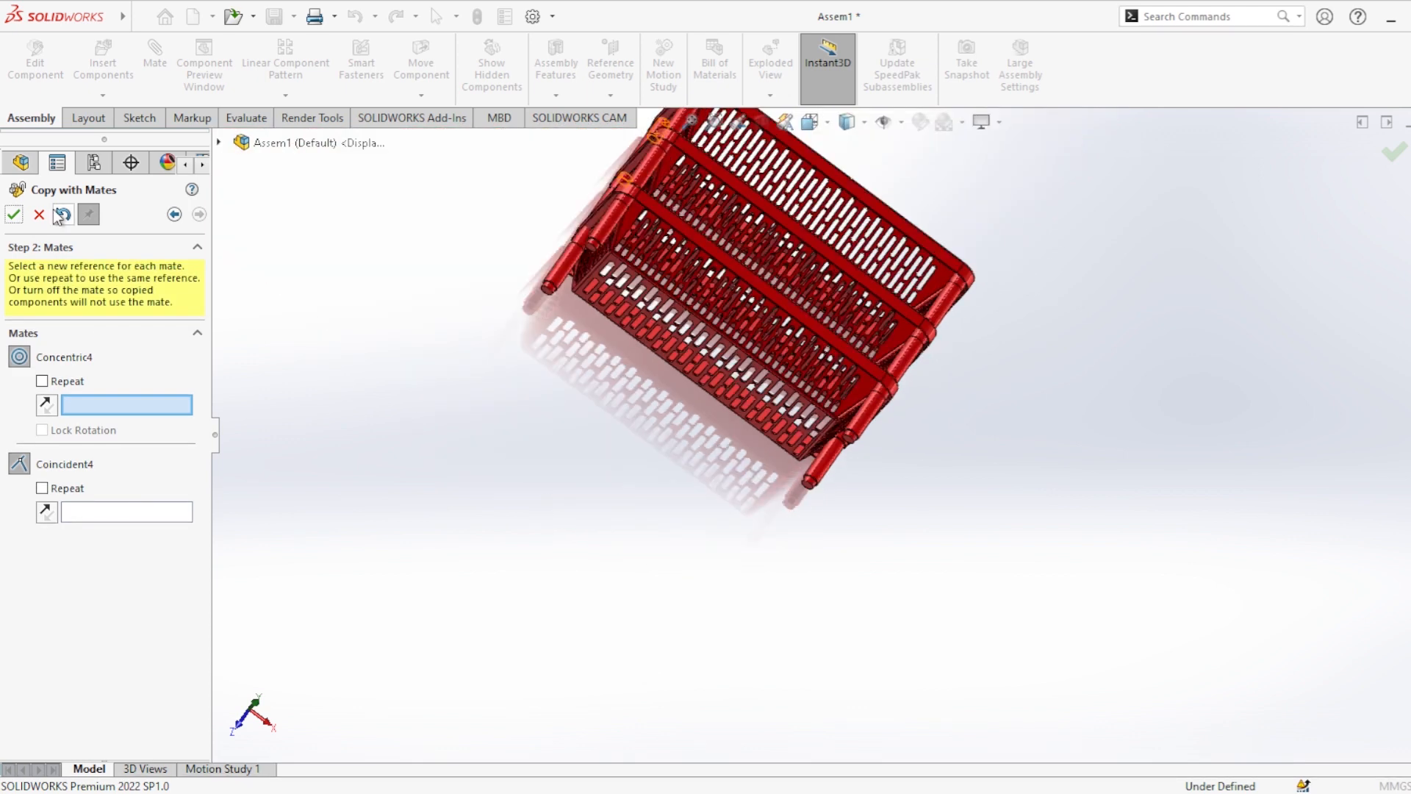
click(58, 217)
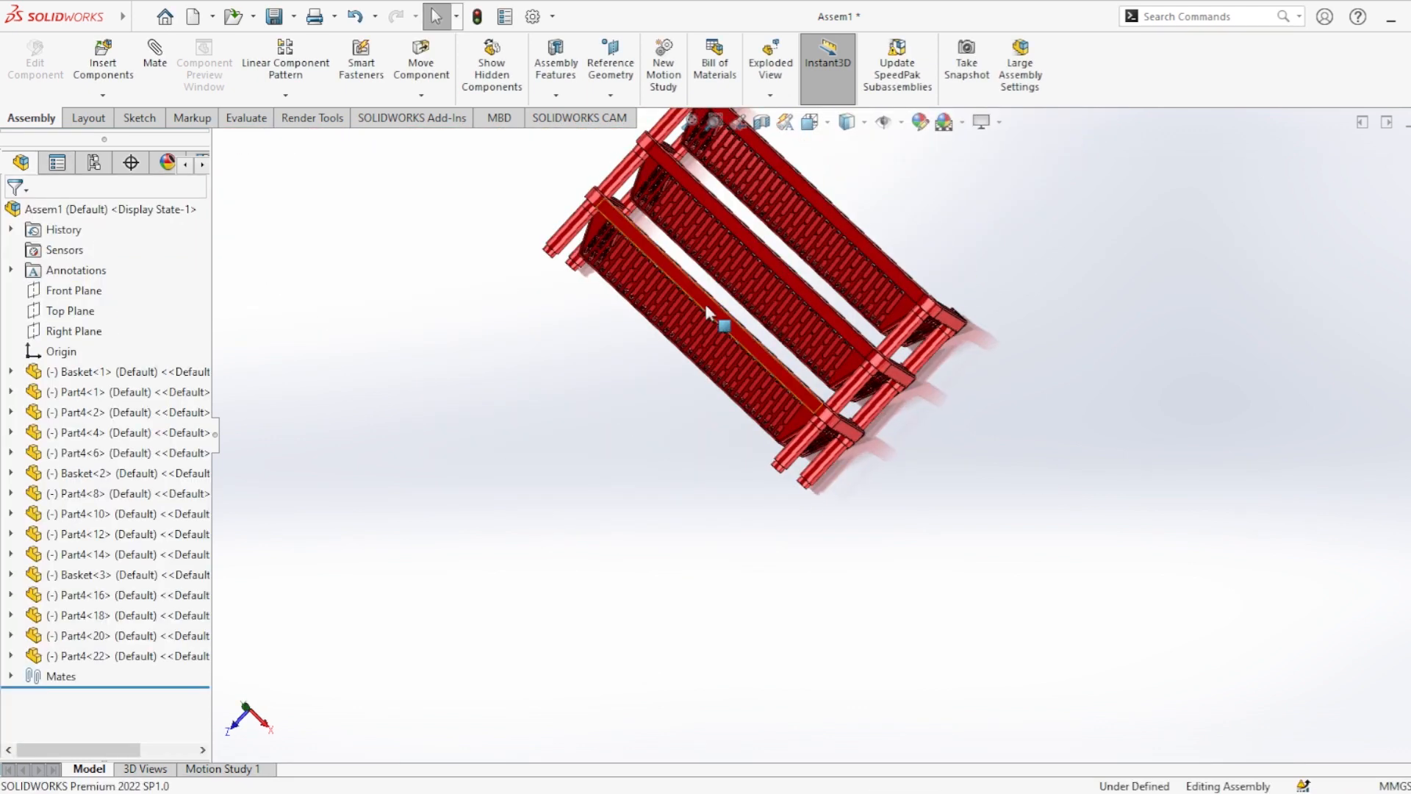
Step: Create a fourth Basket copy beneath the rack and make its short-side rim face coincident with the third basket's
drag(706, 312, 610, 429)
scroll(610, 429, down, 6)
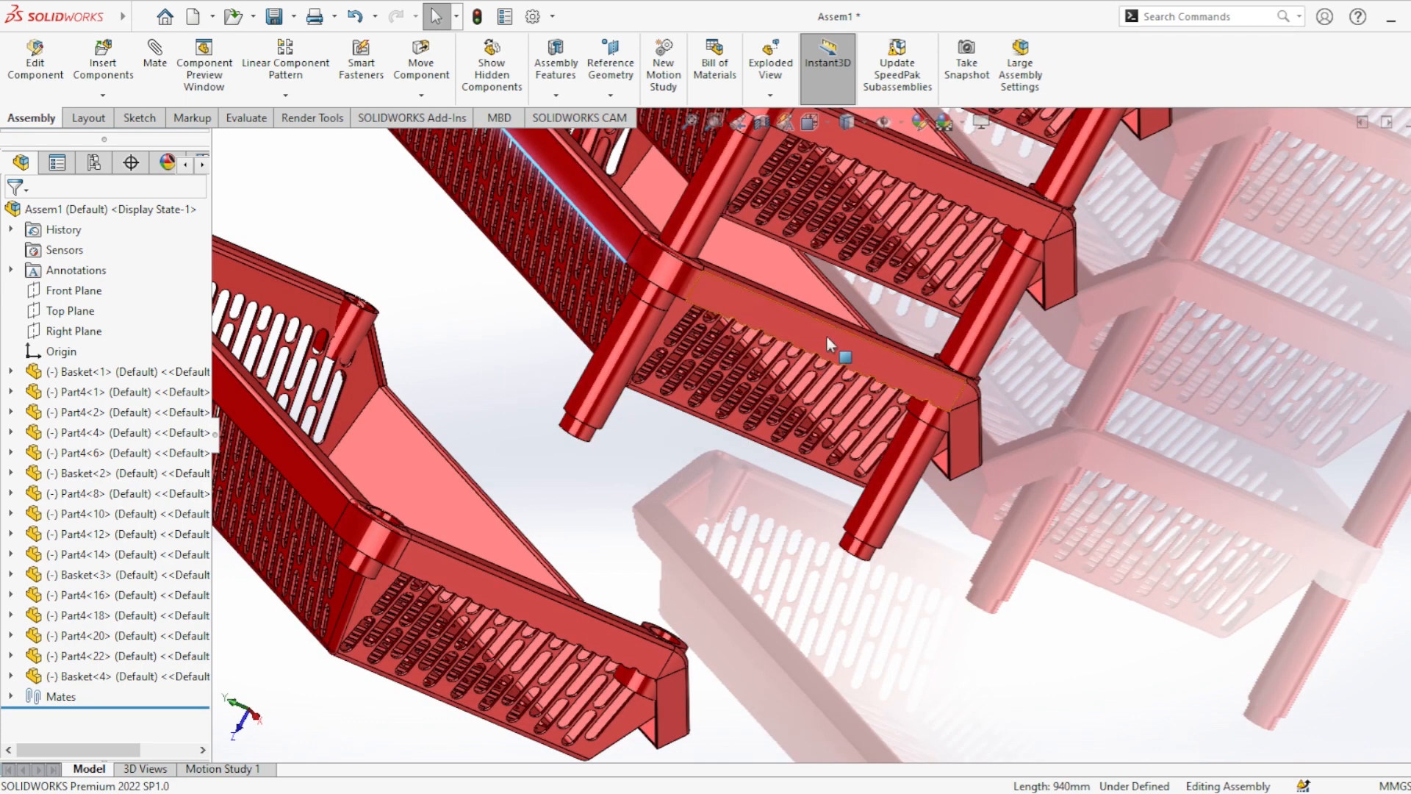
click(826, 335)
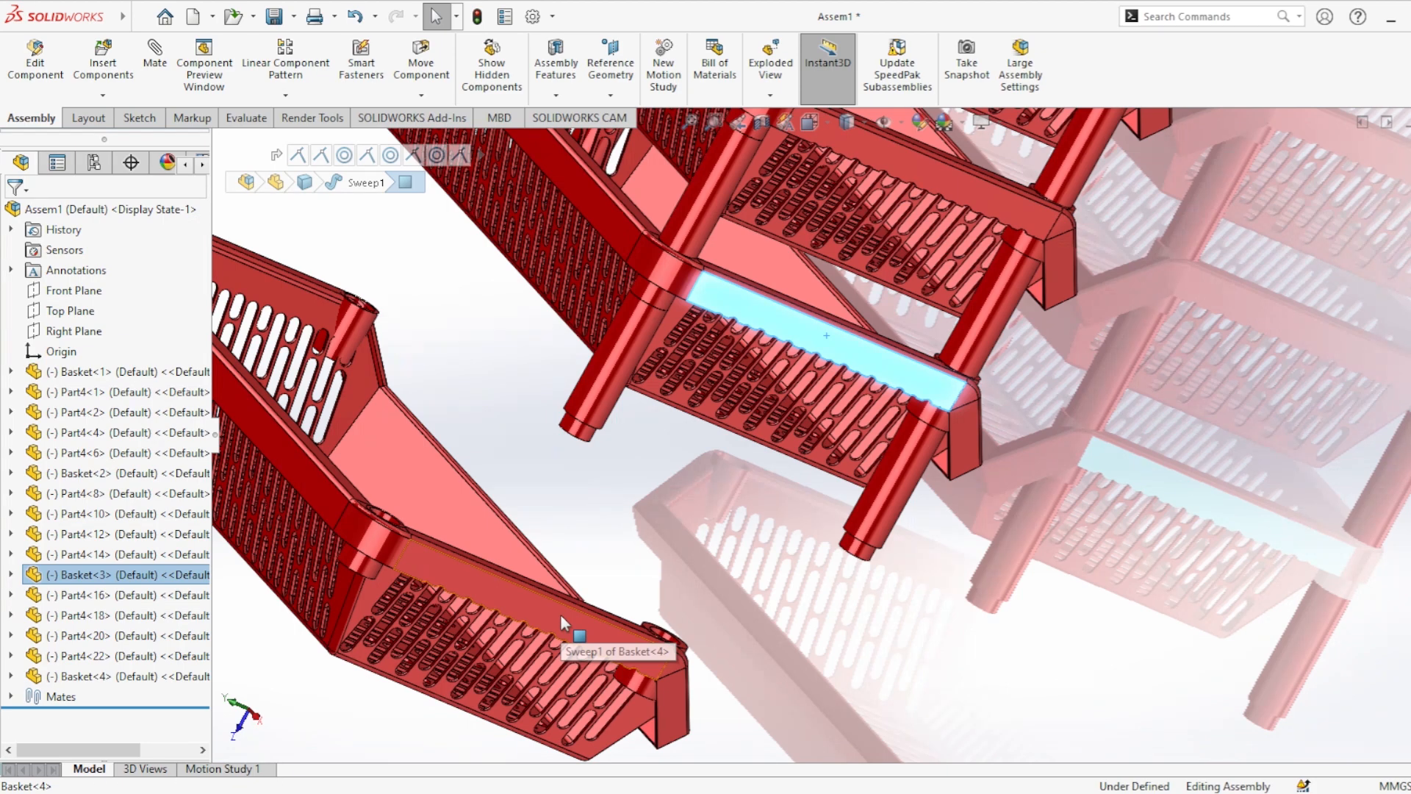
ctrl+click(560, 614)
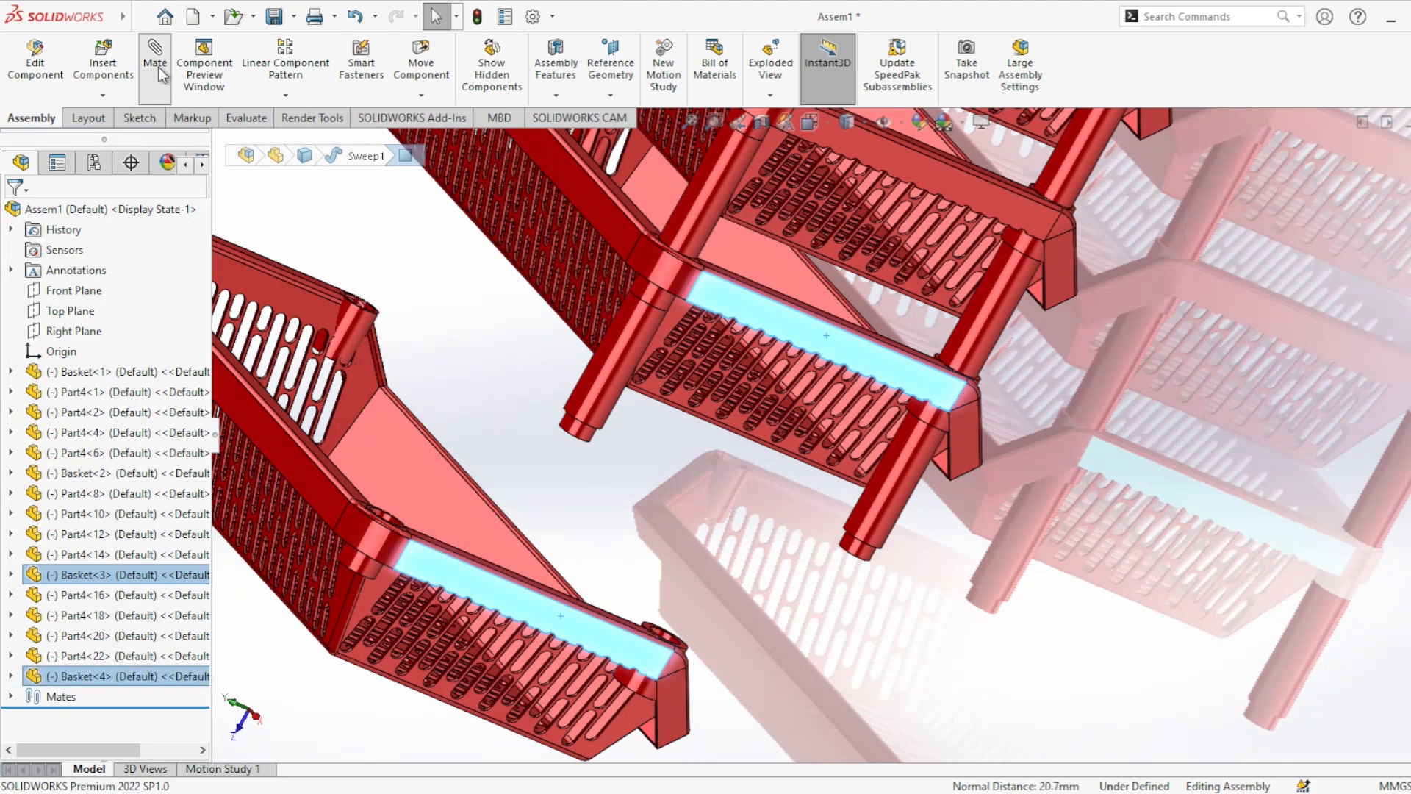
click(166, 79)
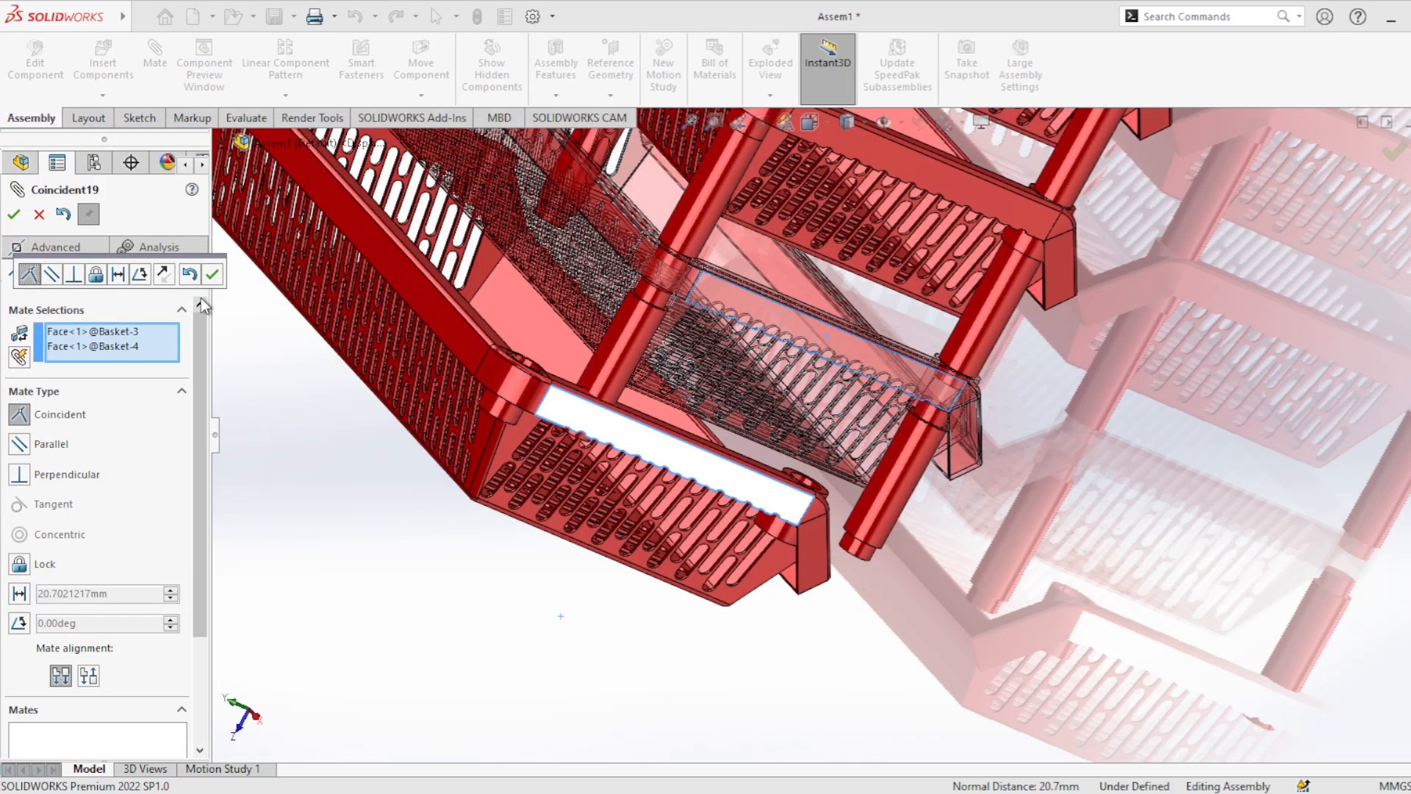
click(211, 274)
Step: Add a coincident mate between the long-side rim faces of the third and fourth baskets
click(430, 312)
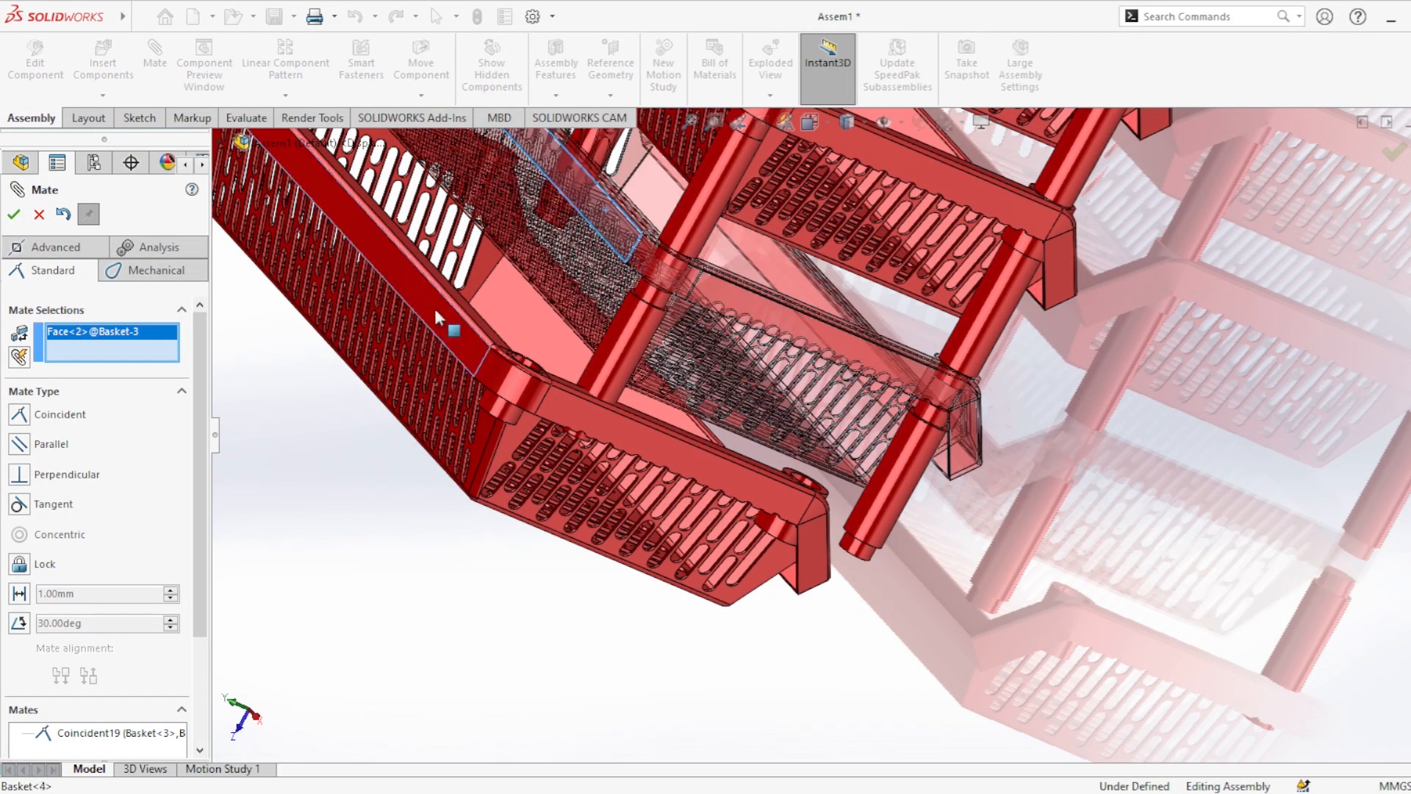
click(434, 308)
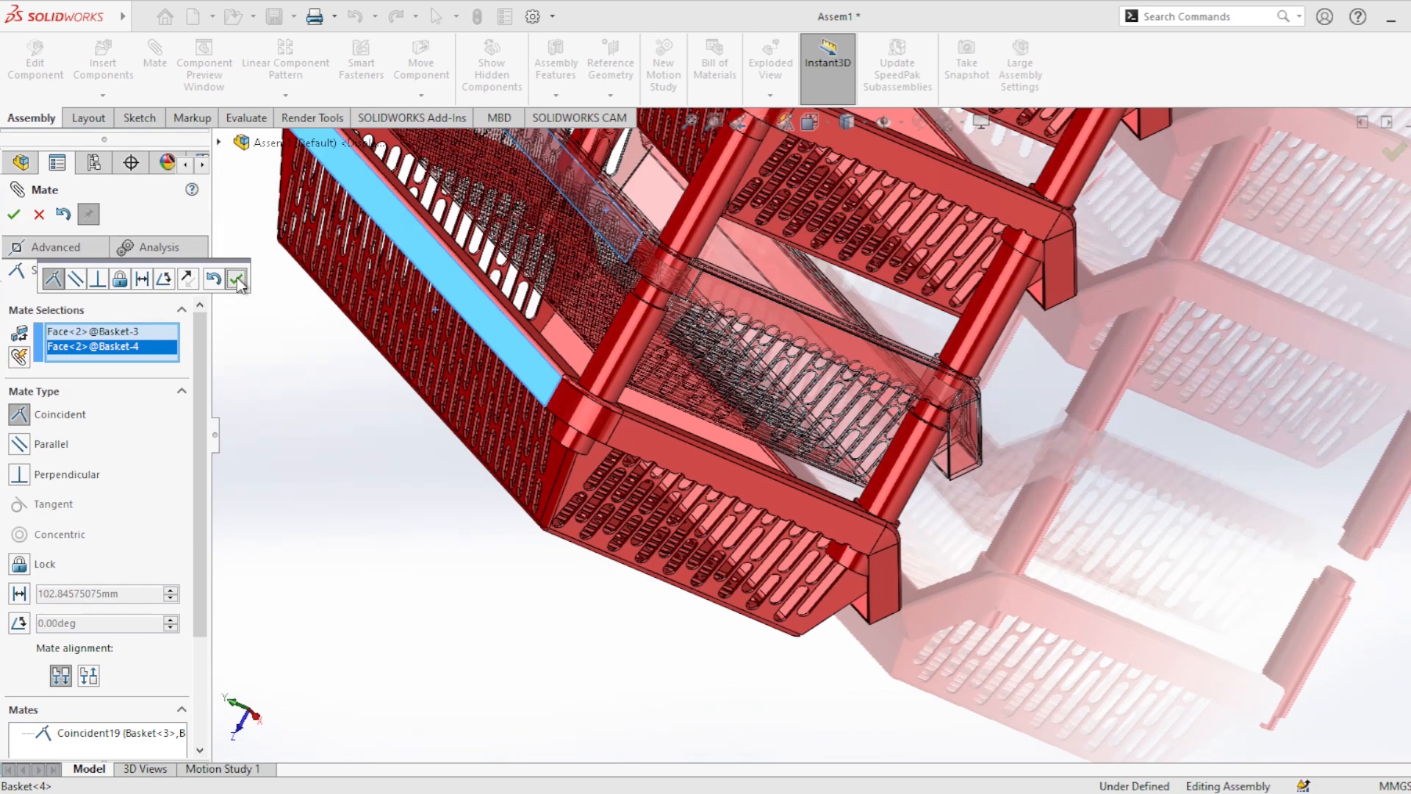
click(236, 280)
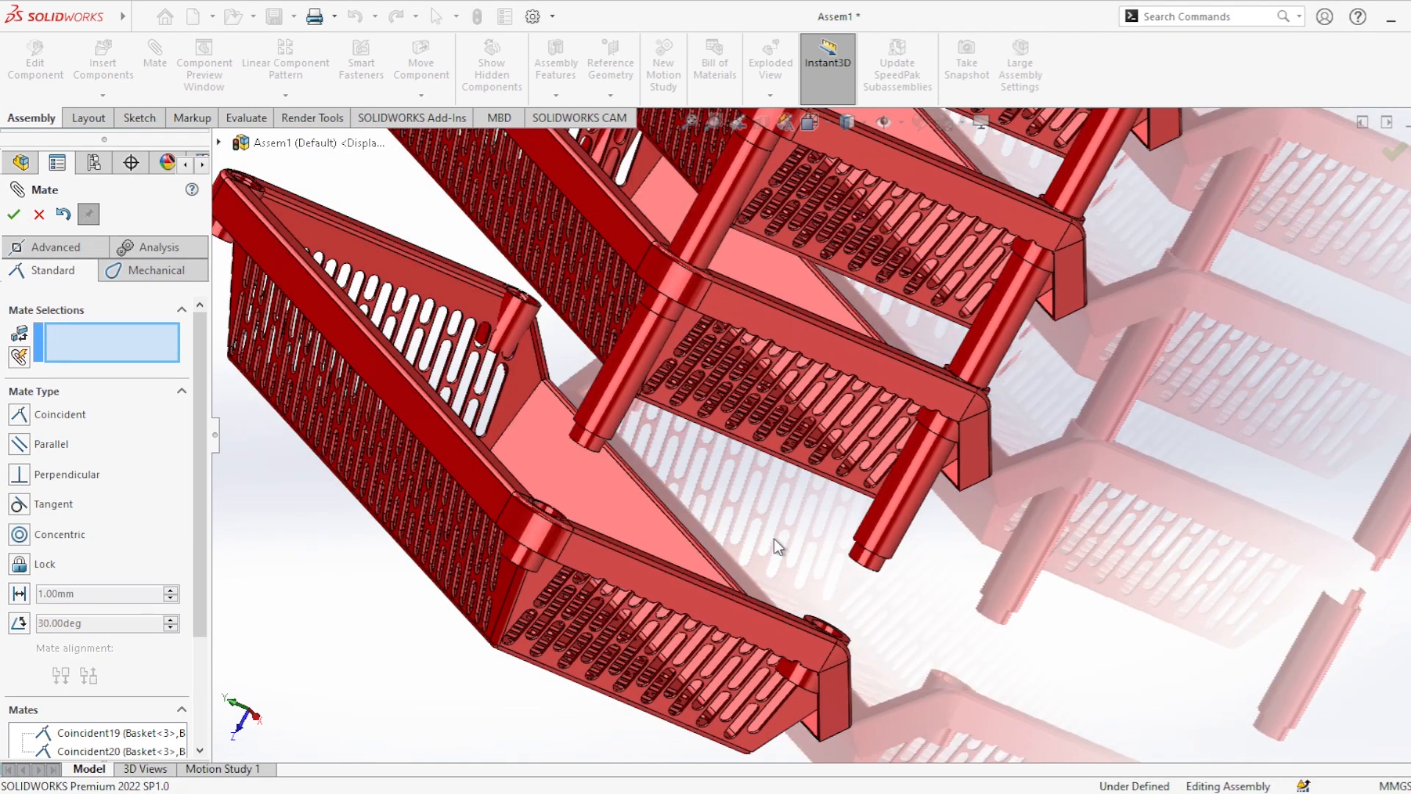
Step: Mate the fourth basket's corner socket bore concentric with the lower end of post Part4<20> above it
scroll(615, 438, up, 5)
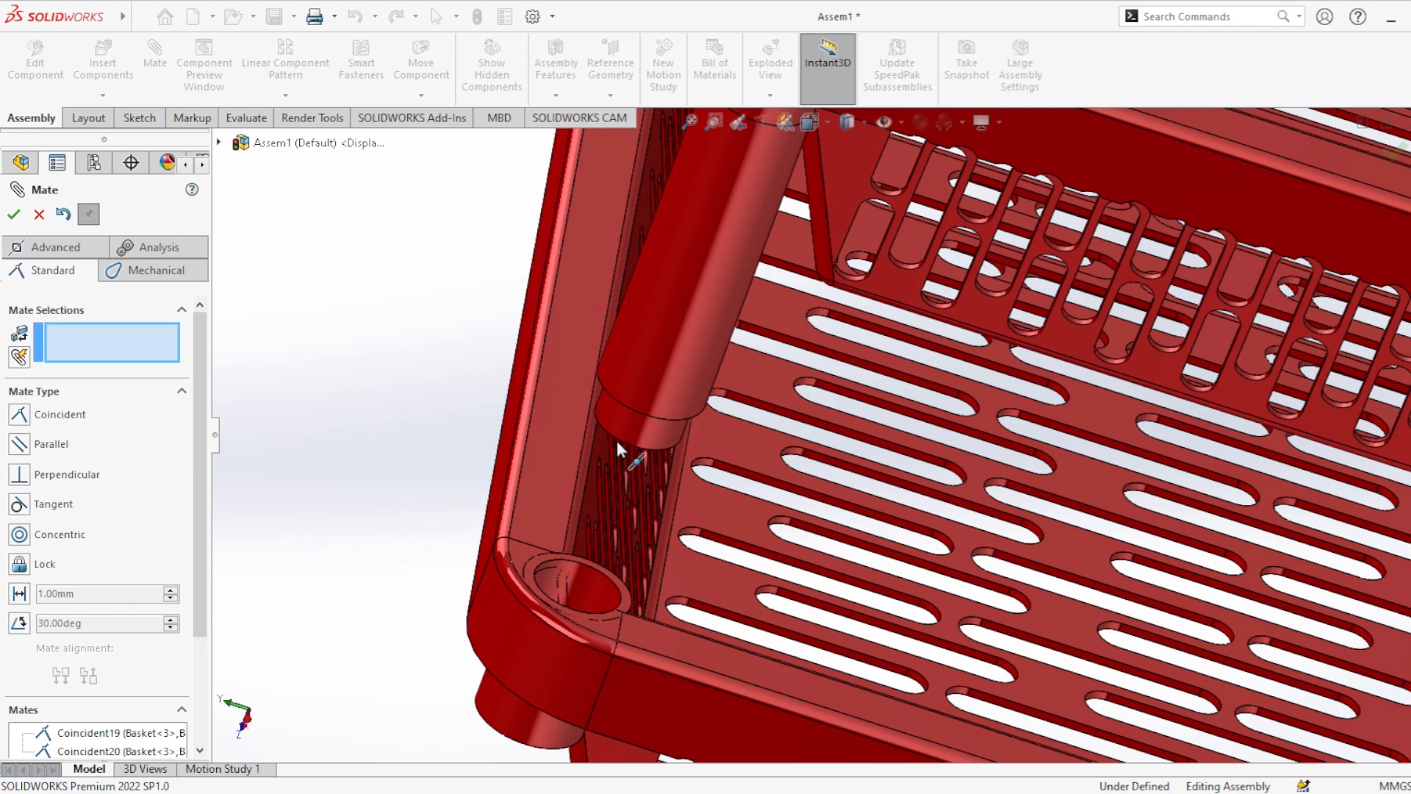
click(615, 438)
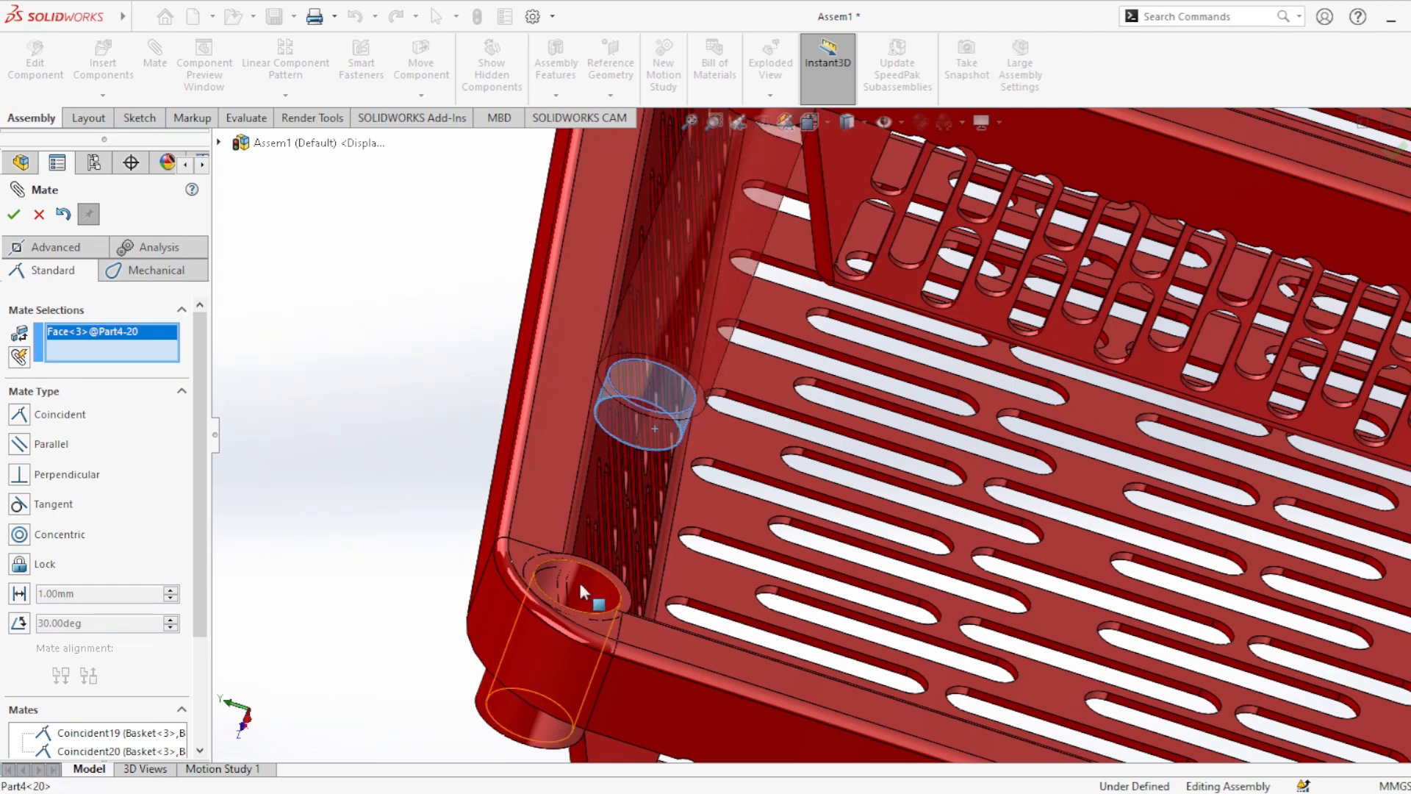
click(579, 579)
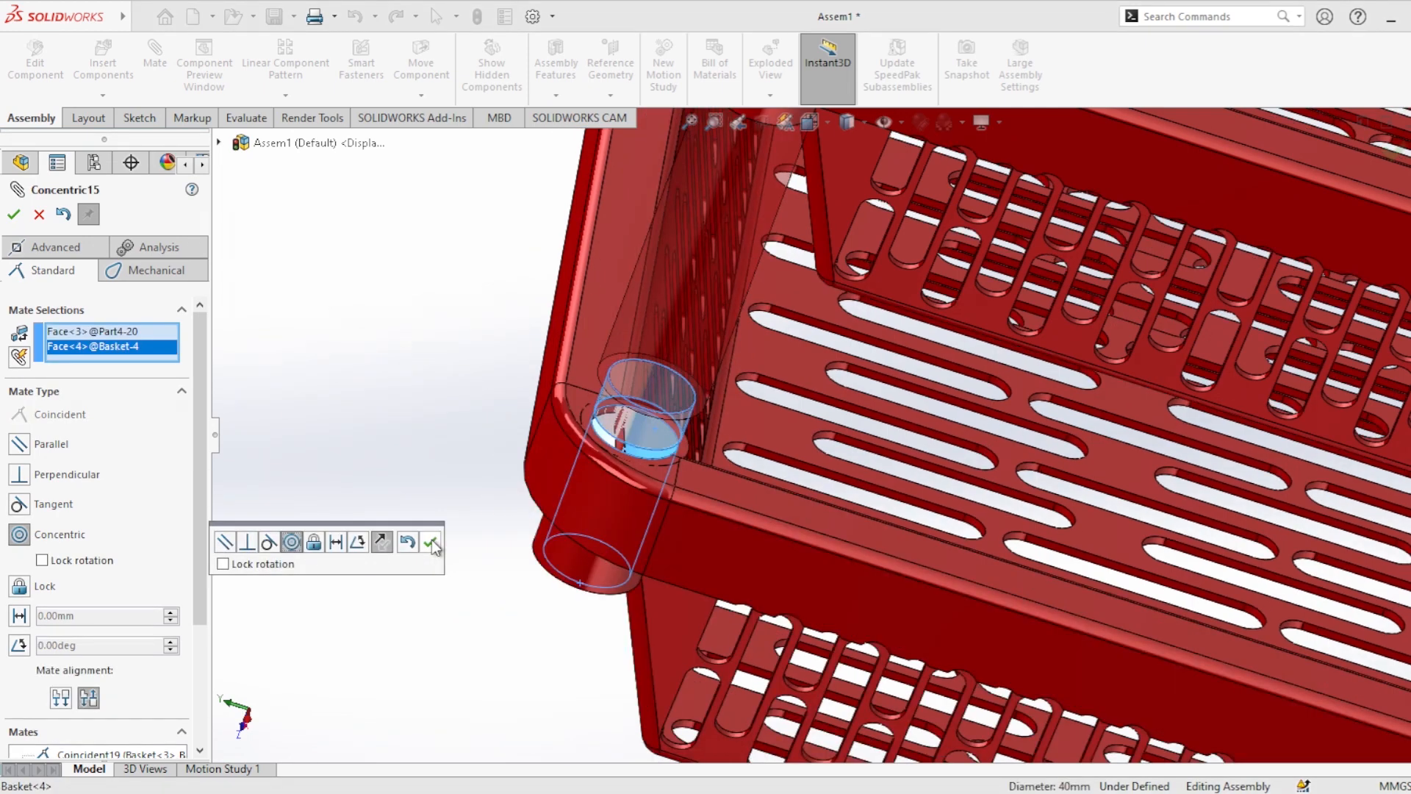
click(432, 544)
Step: Make the fourth basket's socket rim face coincident with the shoulder face of the post above and finish mating
scroll(592, 396, up, 4)
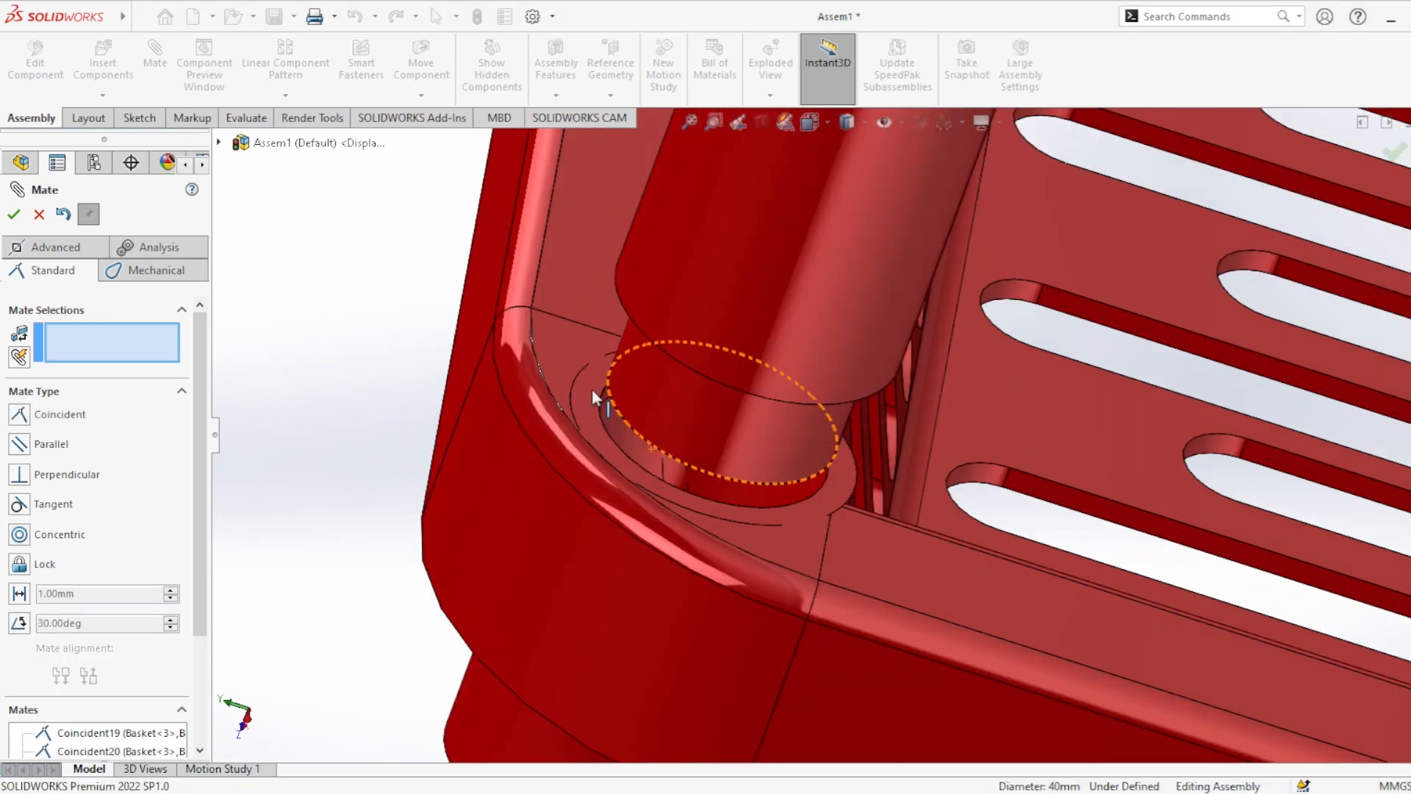
click(593, 389)
middle_drag(592, 390, 573, 300)
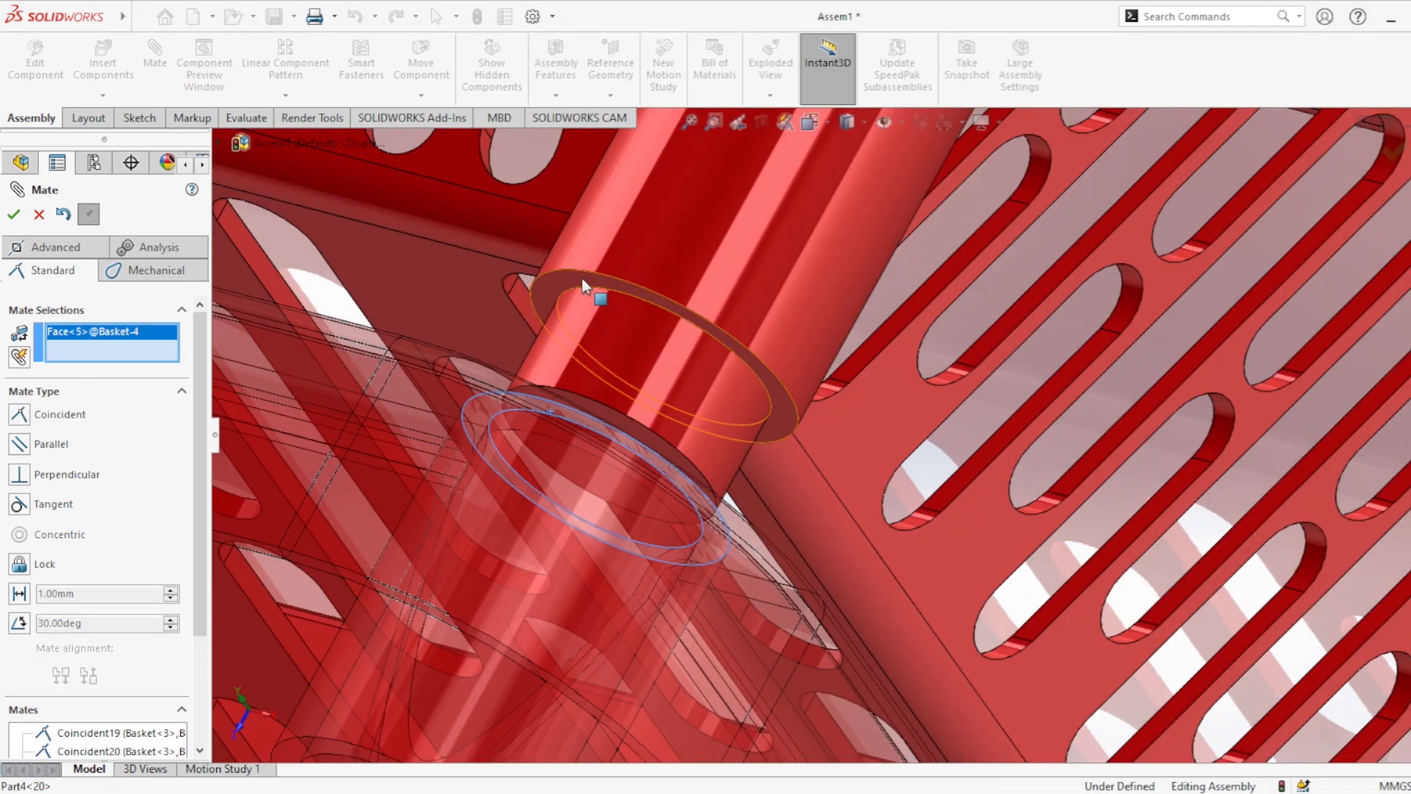
click(582, 280)
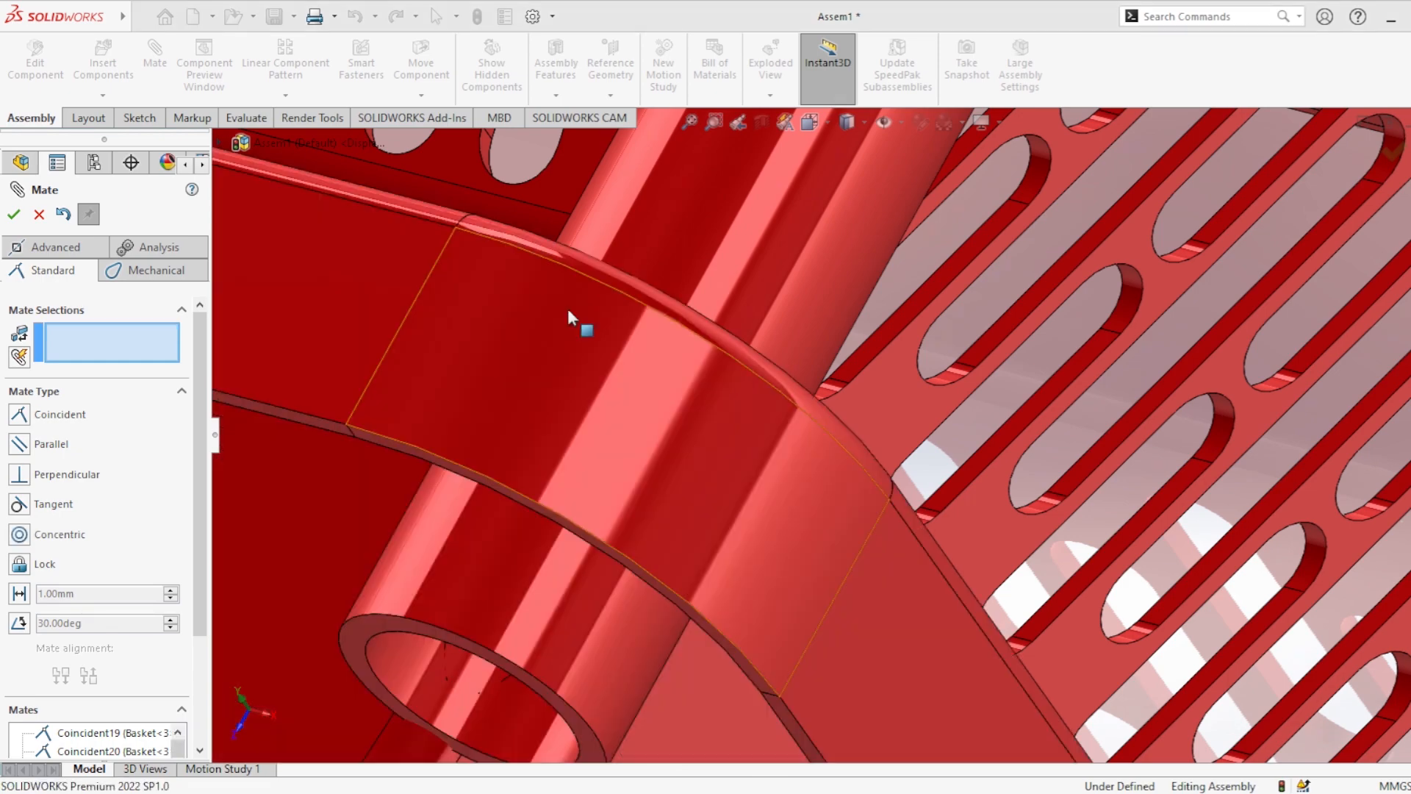
scroll(622, 327, up, 4)
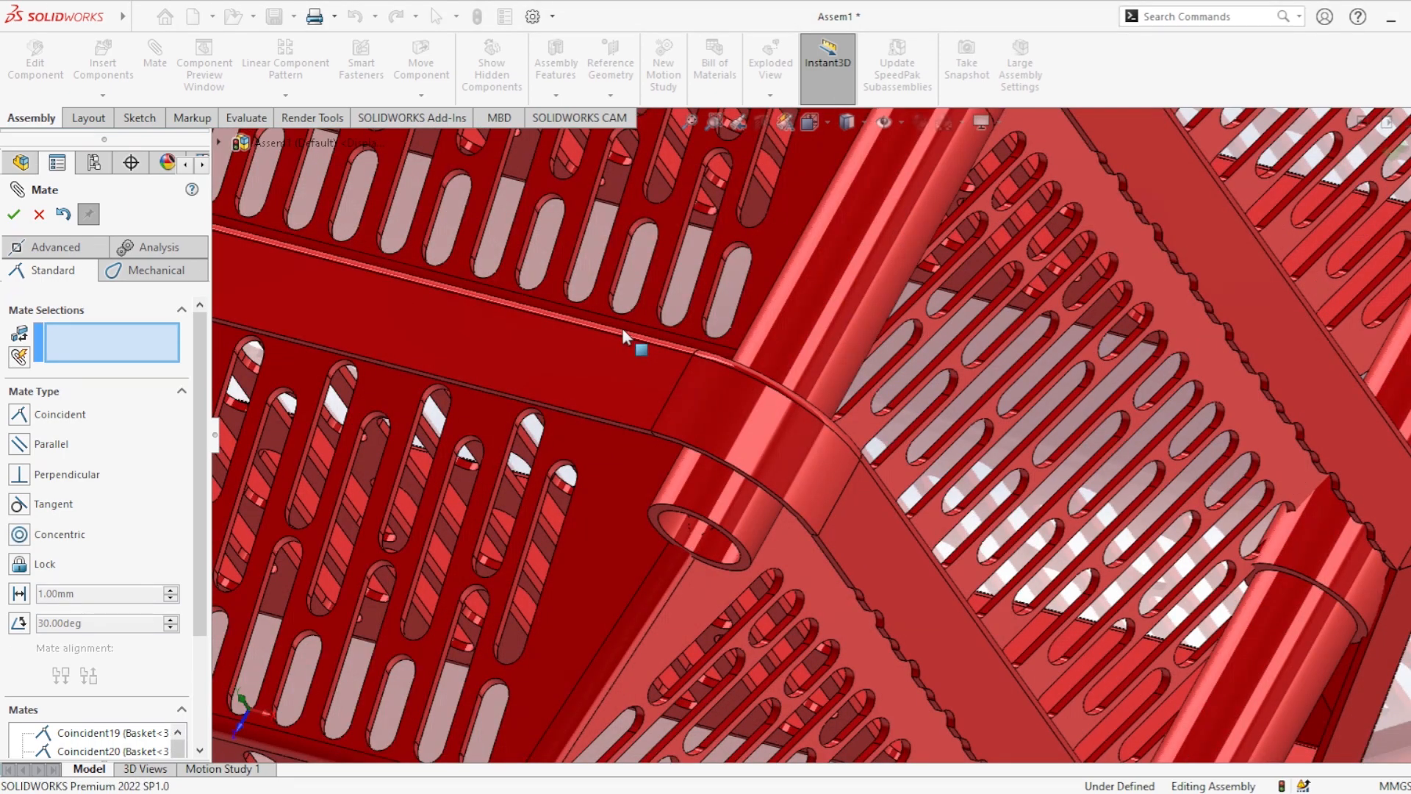
scroll(622, 328, up, 6)
middle_drag(621, 328, 787, 440)
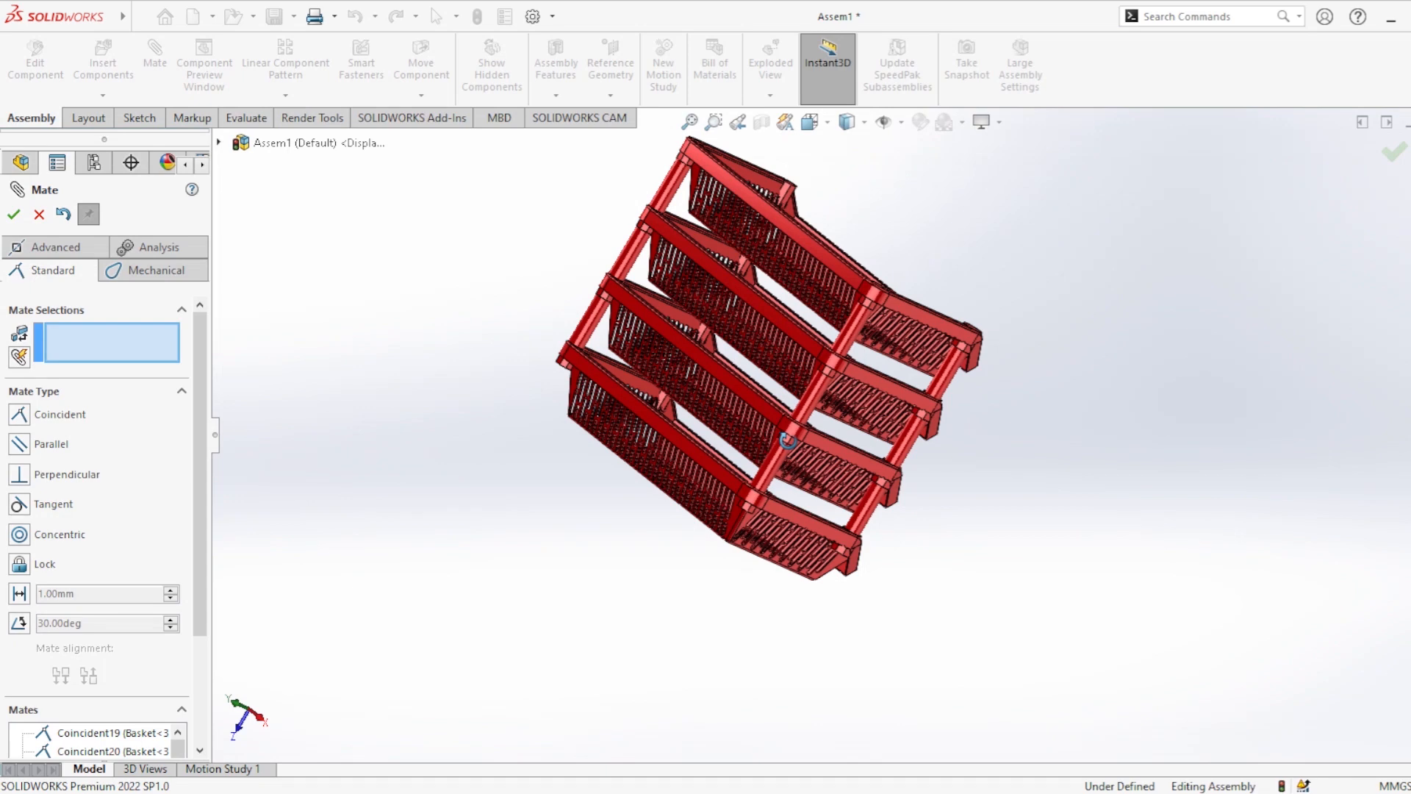
key(Escape)
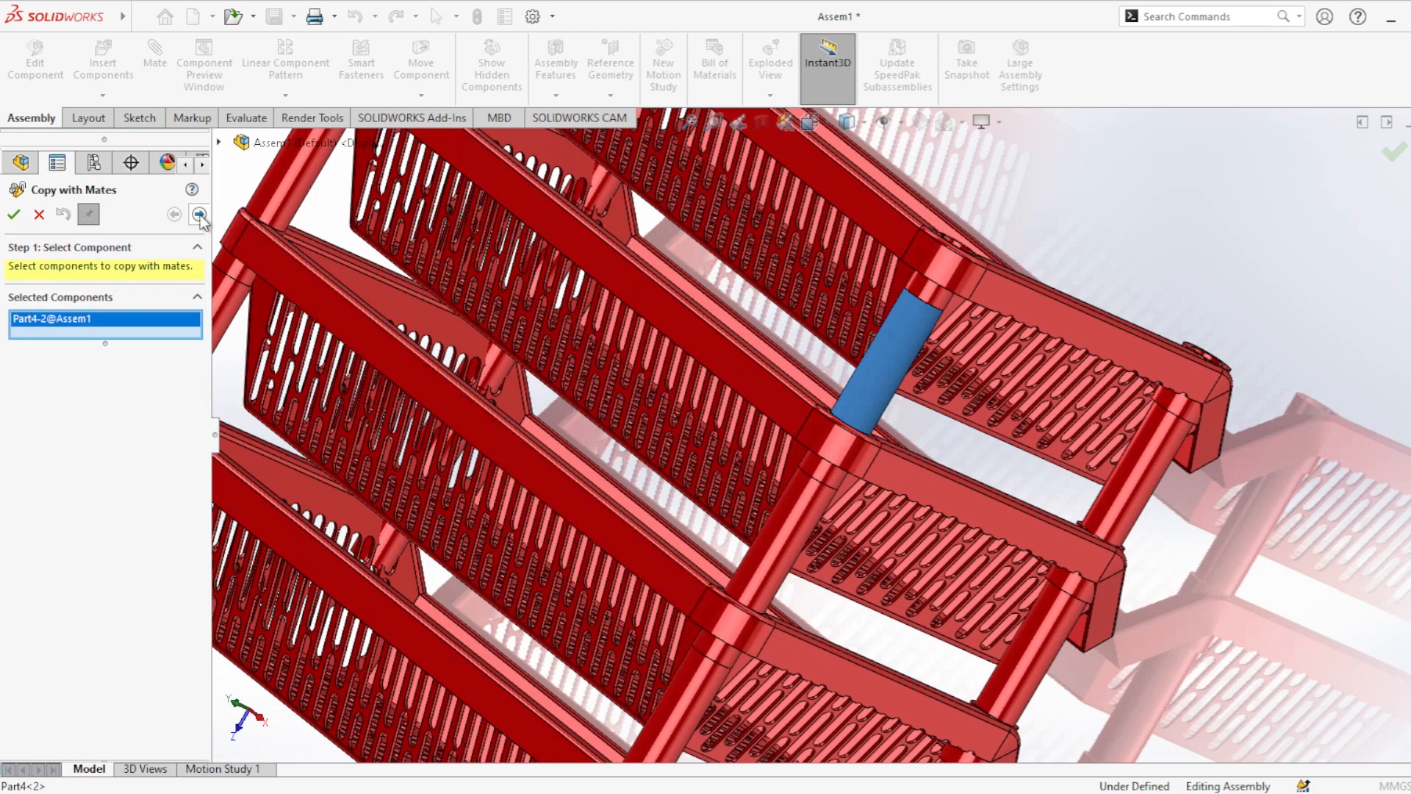
Step: Copy post Part4<2> with its mates into one of the fourth basket's corner sockets, referencing the socket bore for Concentric2 and its end face for Coincident2
click(199, 215)
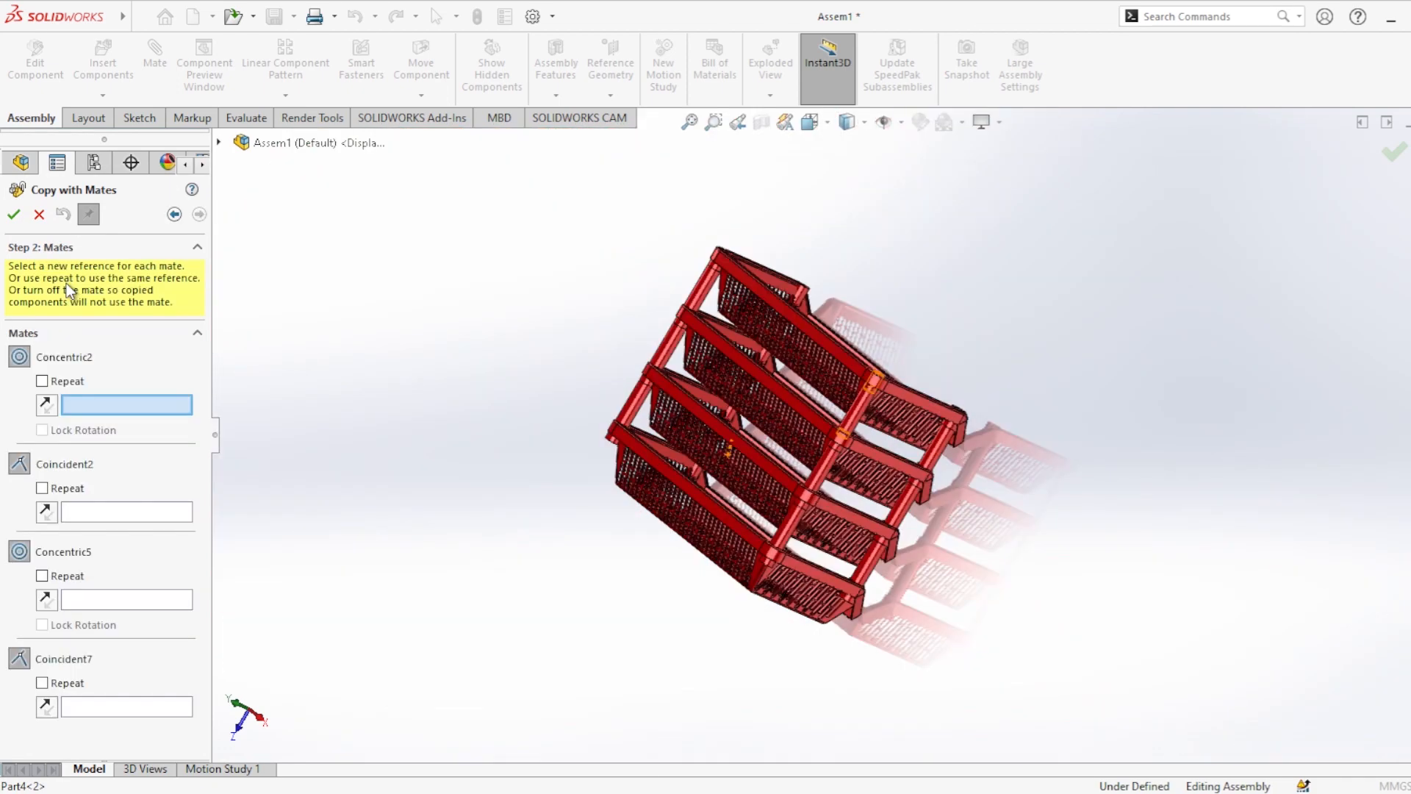
scroll(829, 552, down, 6)
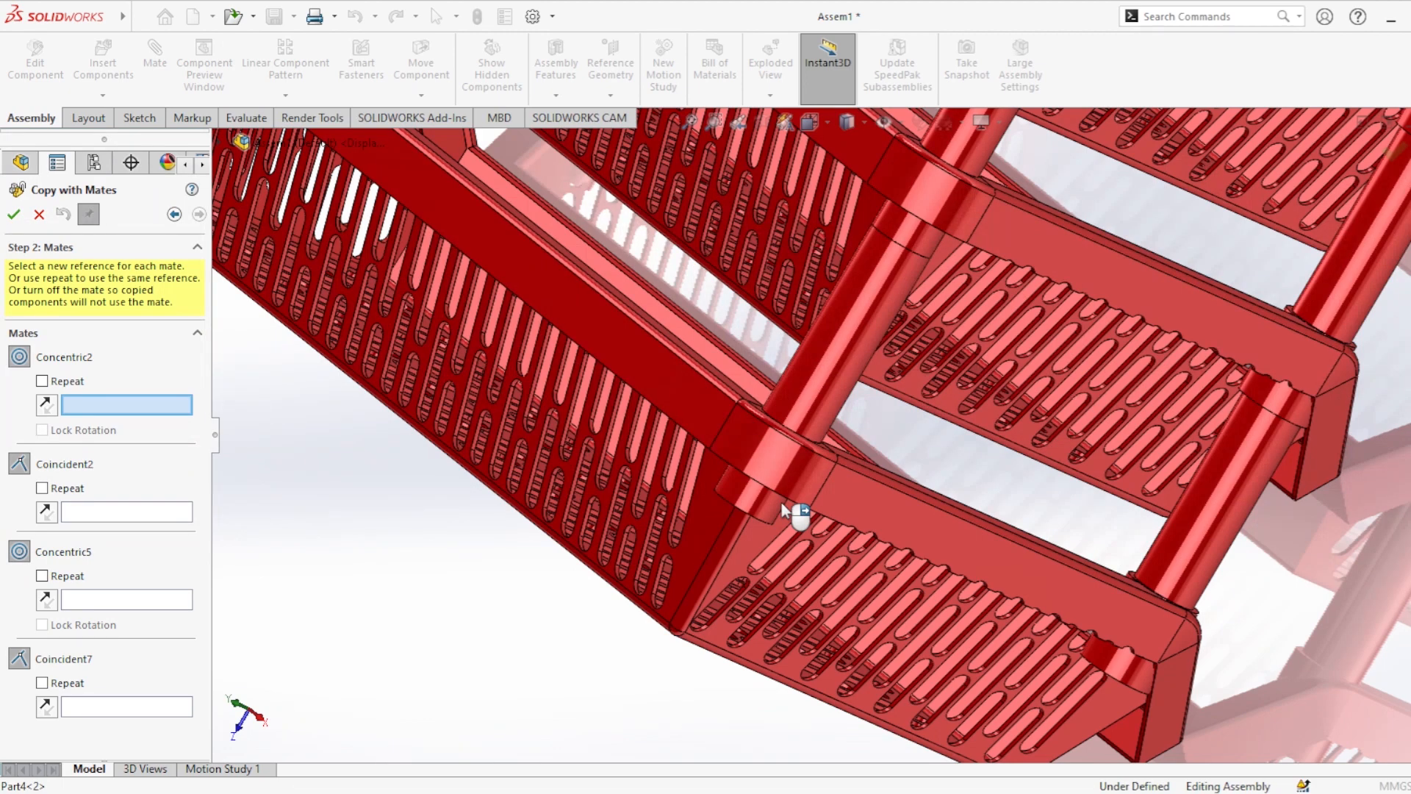
click(718, 466)
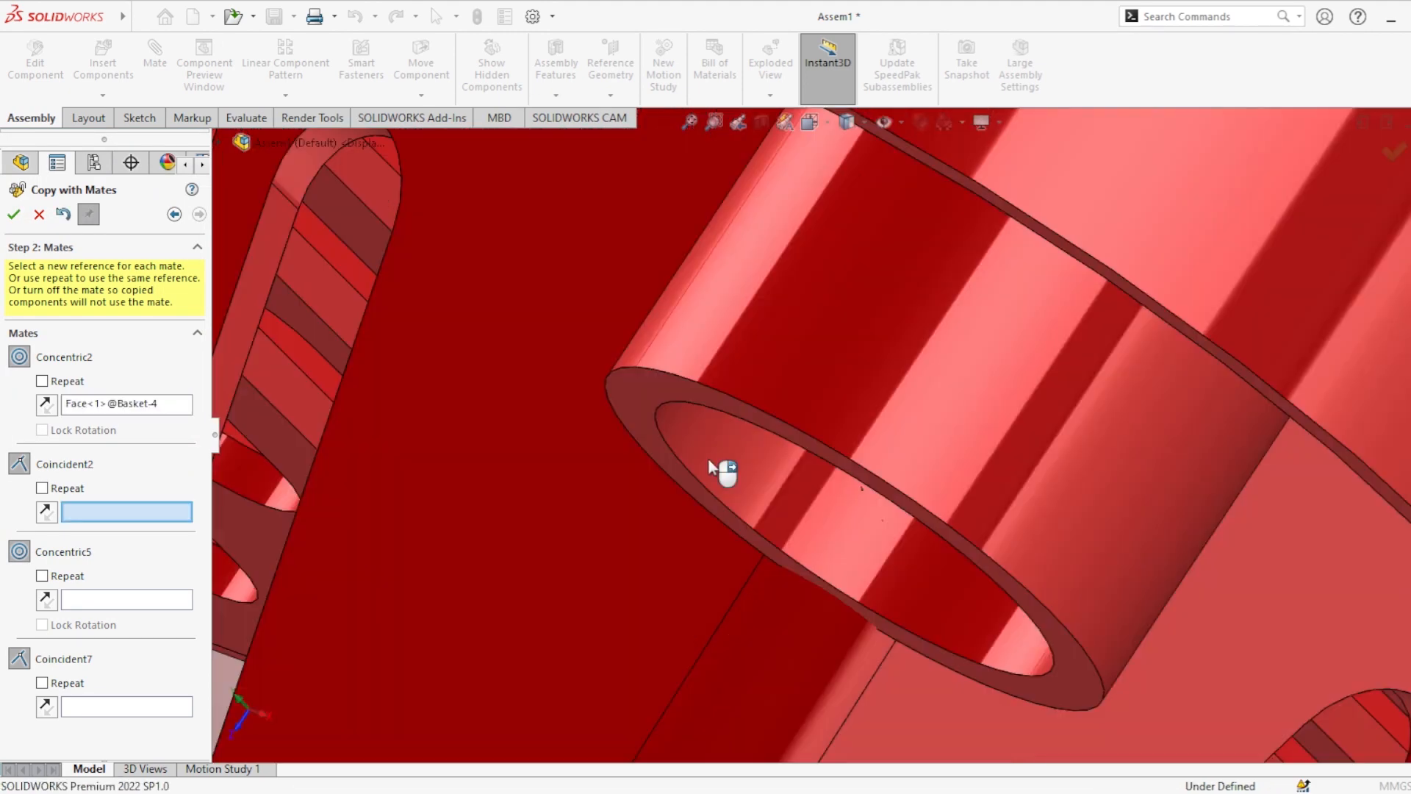
click(636, 403)
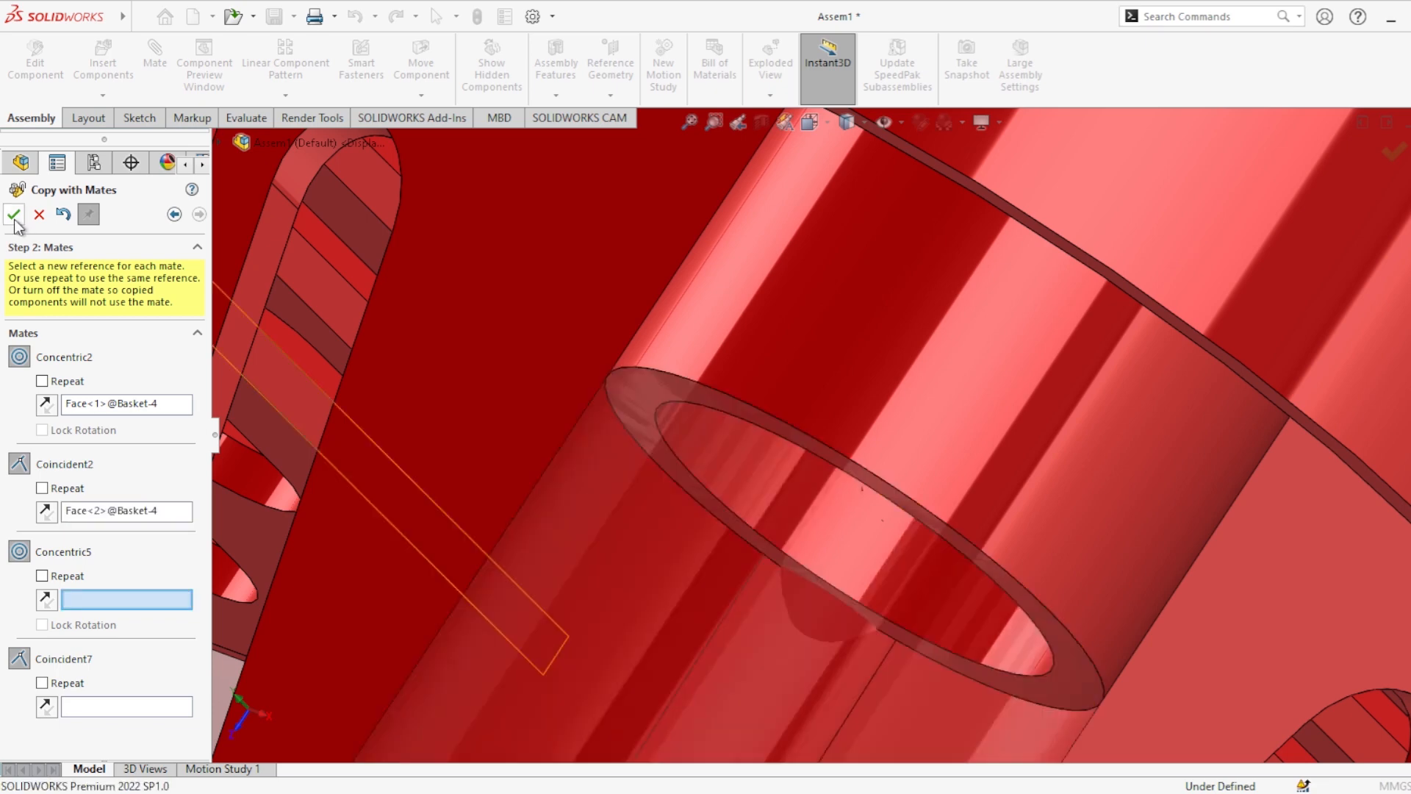
click(14, 216)
Step: Place two more Part4 copies in the fourth basket's next two corner sockets, using each socket's bore and end face as mate references
scroll(681, 522, up, 8)
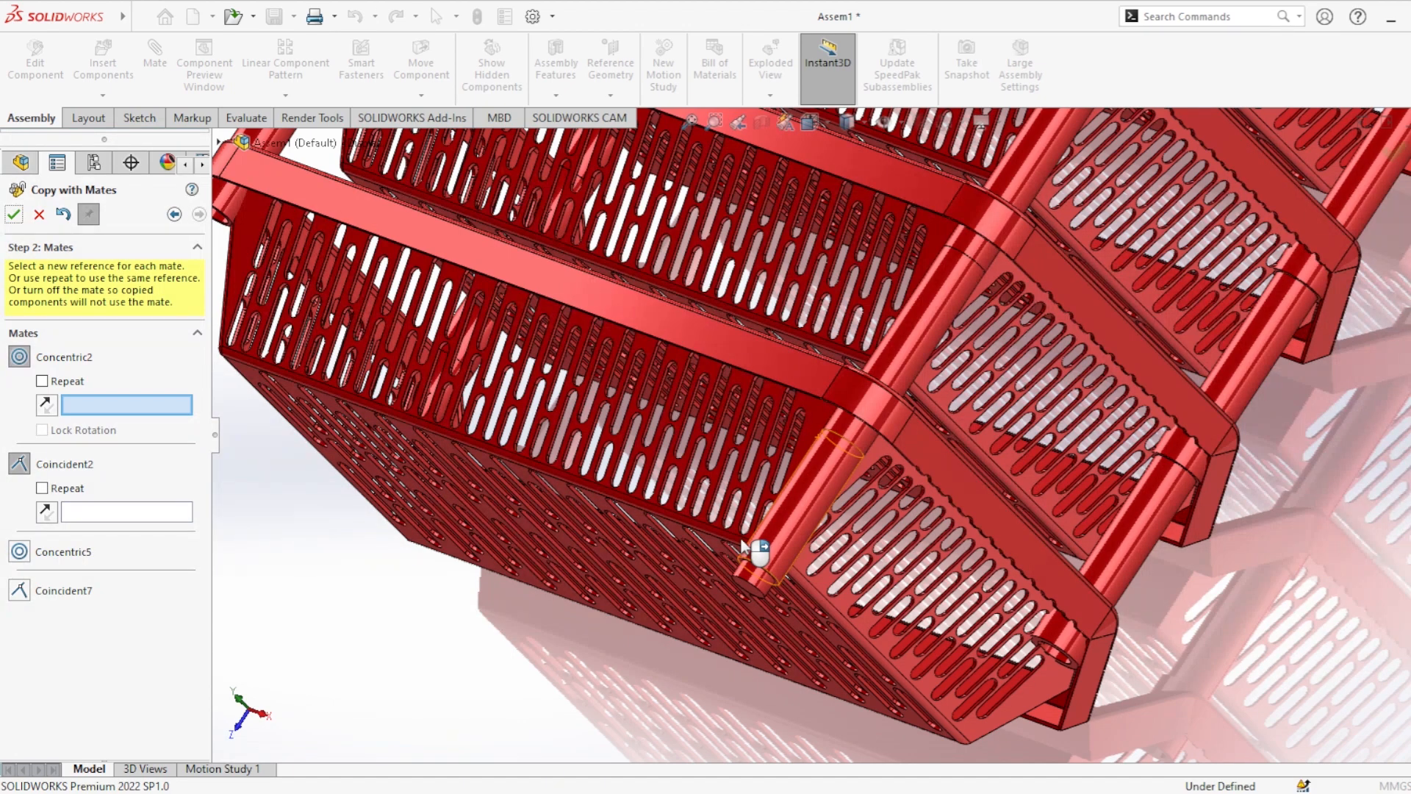
click(743, 548)
scroll(744, 548, down, 5)
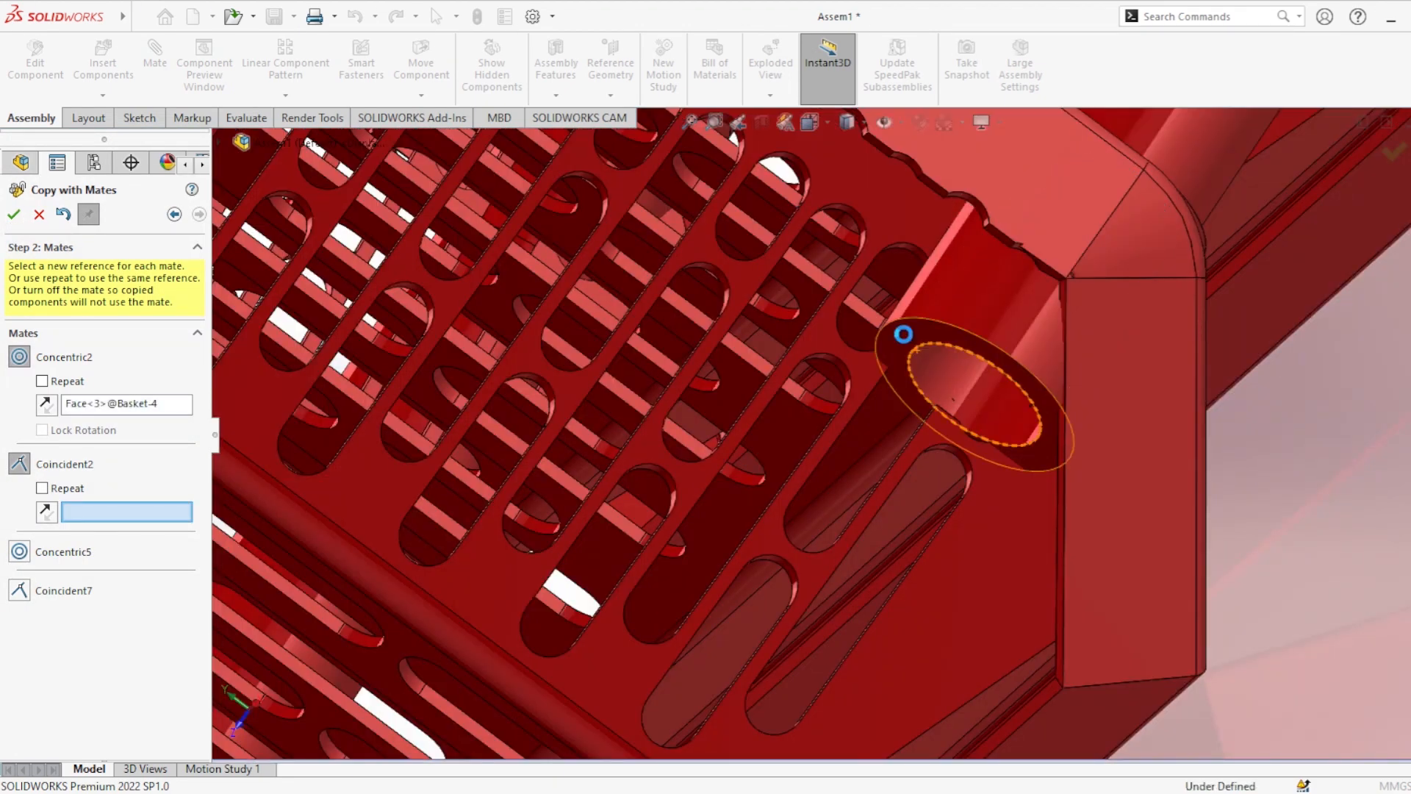
click(903, 334)
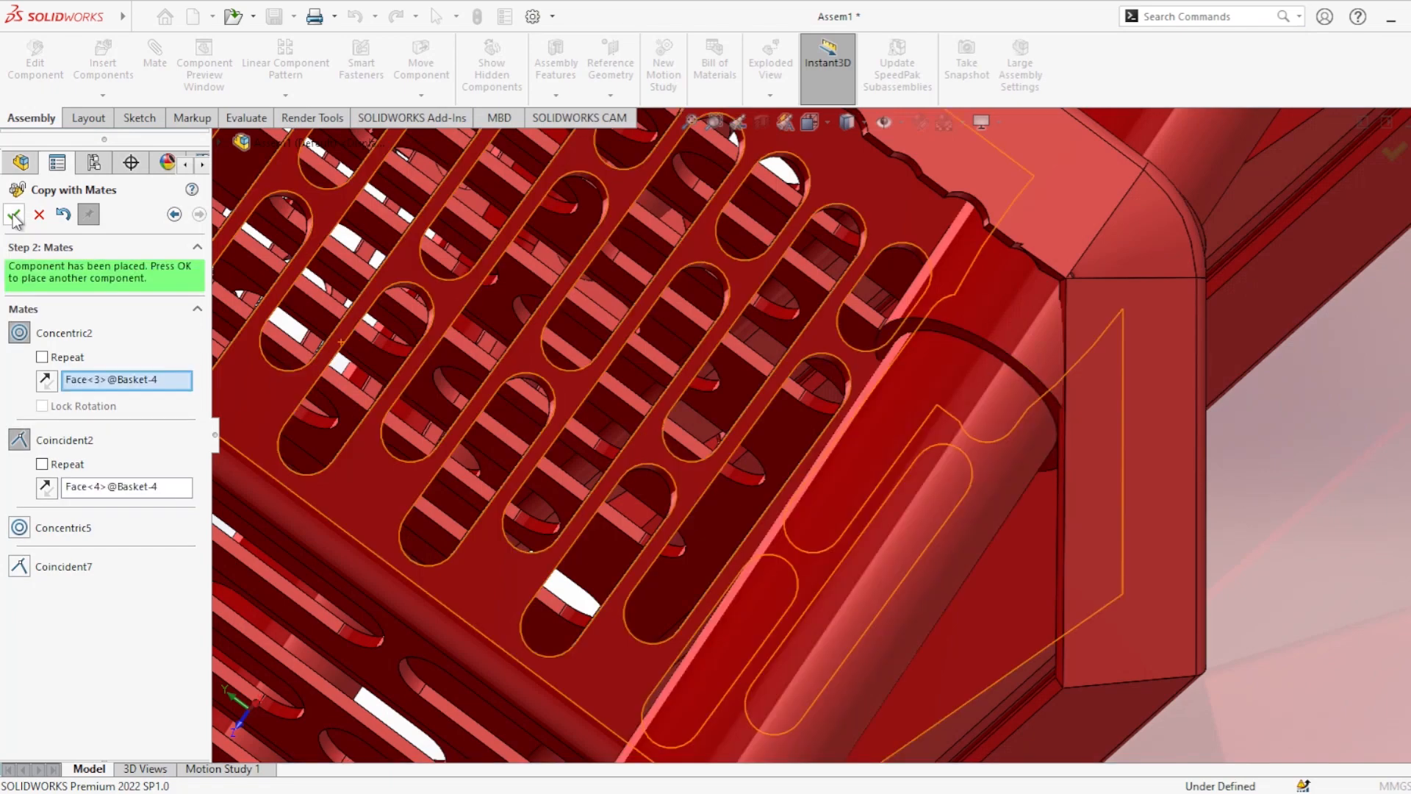
click(13, 216)
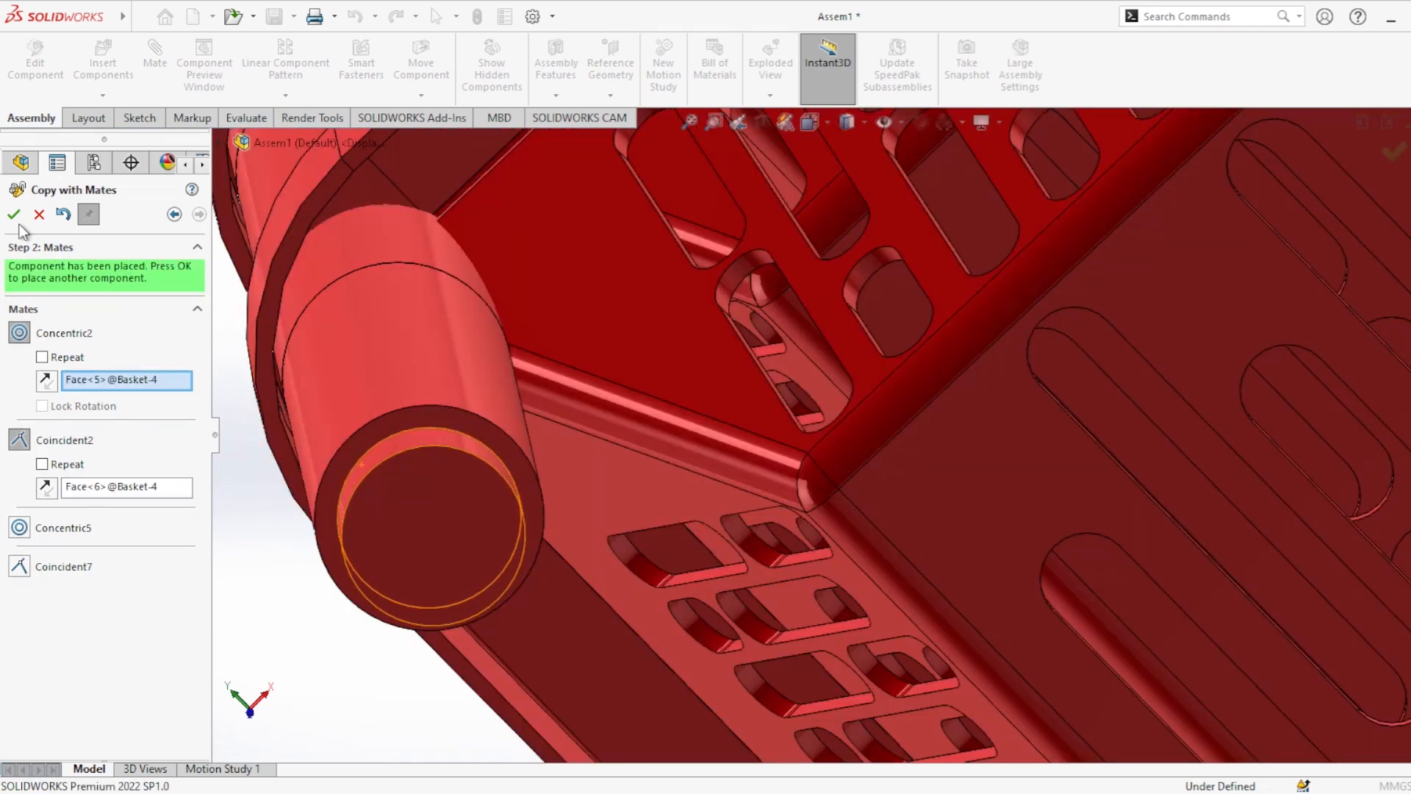
click(13, 214)
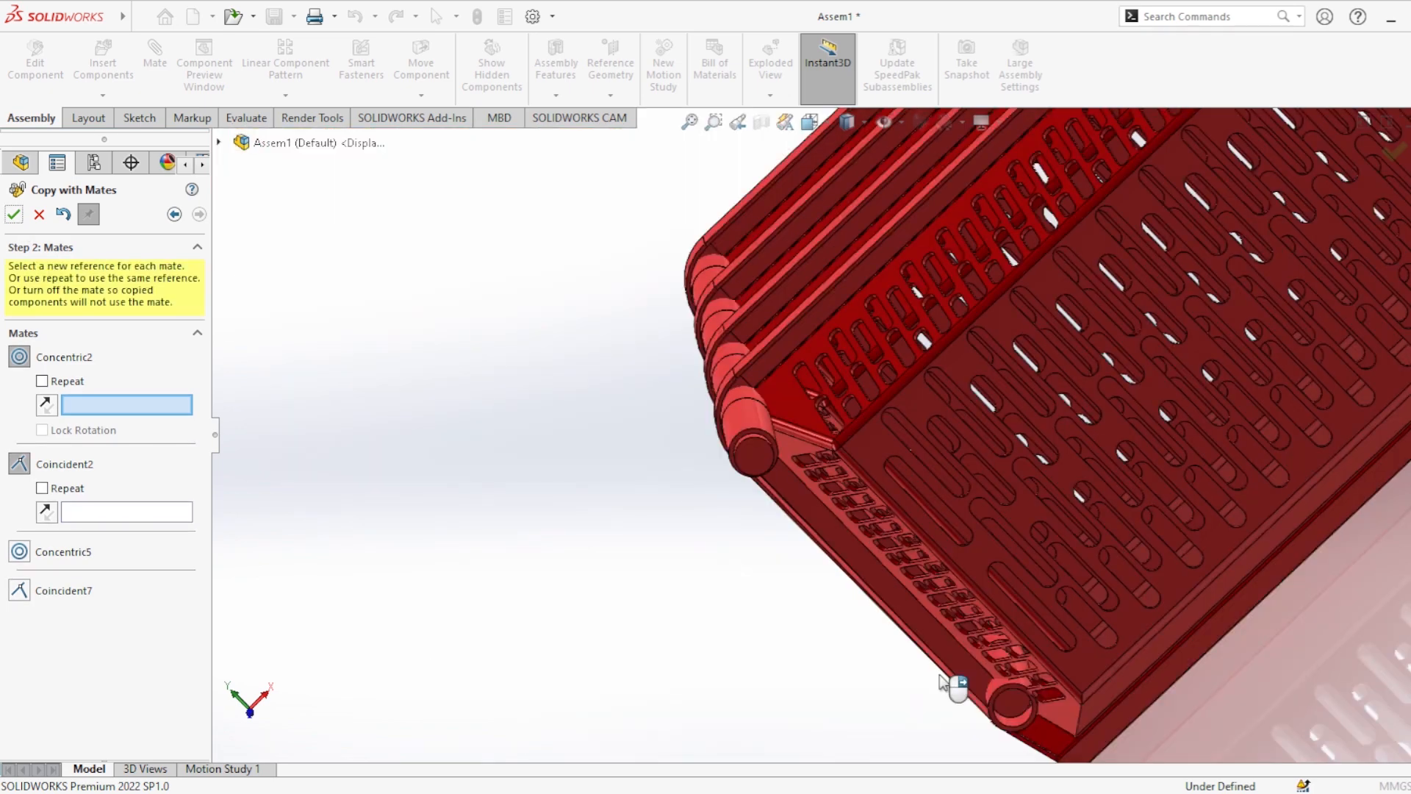
Step: Place a Part4 copy in the fourth basket's remaining corner socket using its bore and end face, and finish copying with mates
scroll(941, 680, down, 5)
click(764, 459)
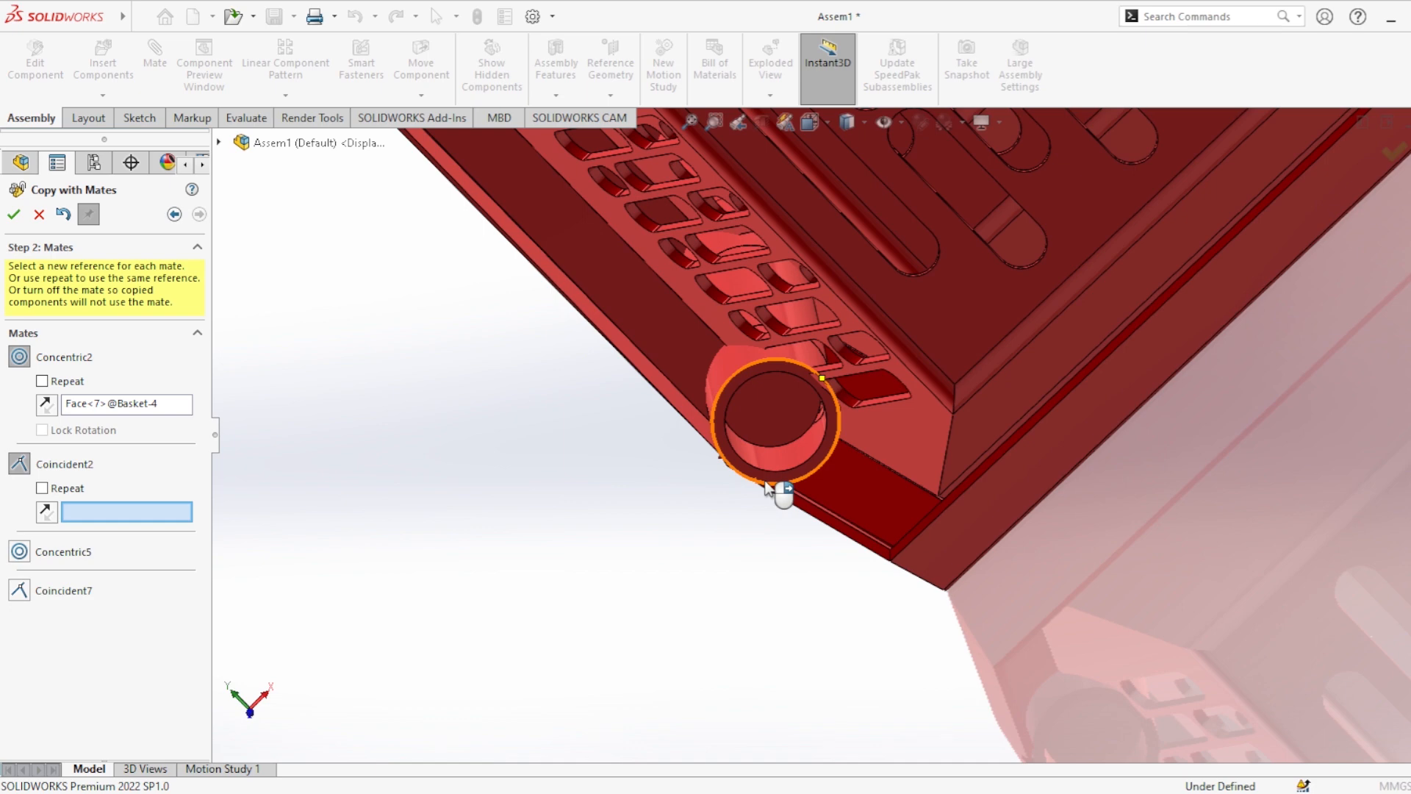
click(765, 482)
click(13, 213)
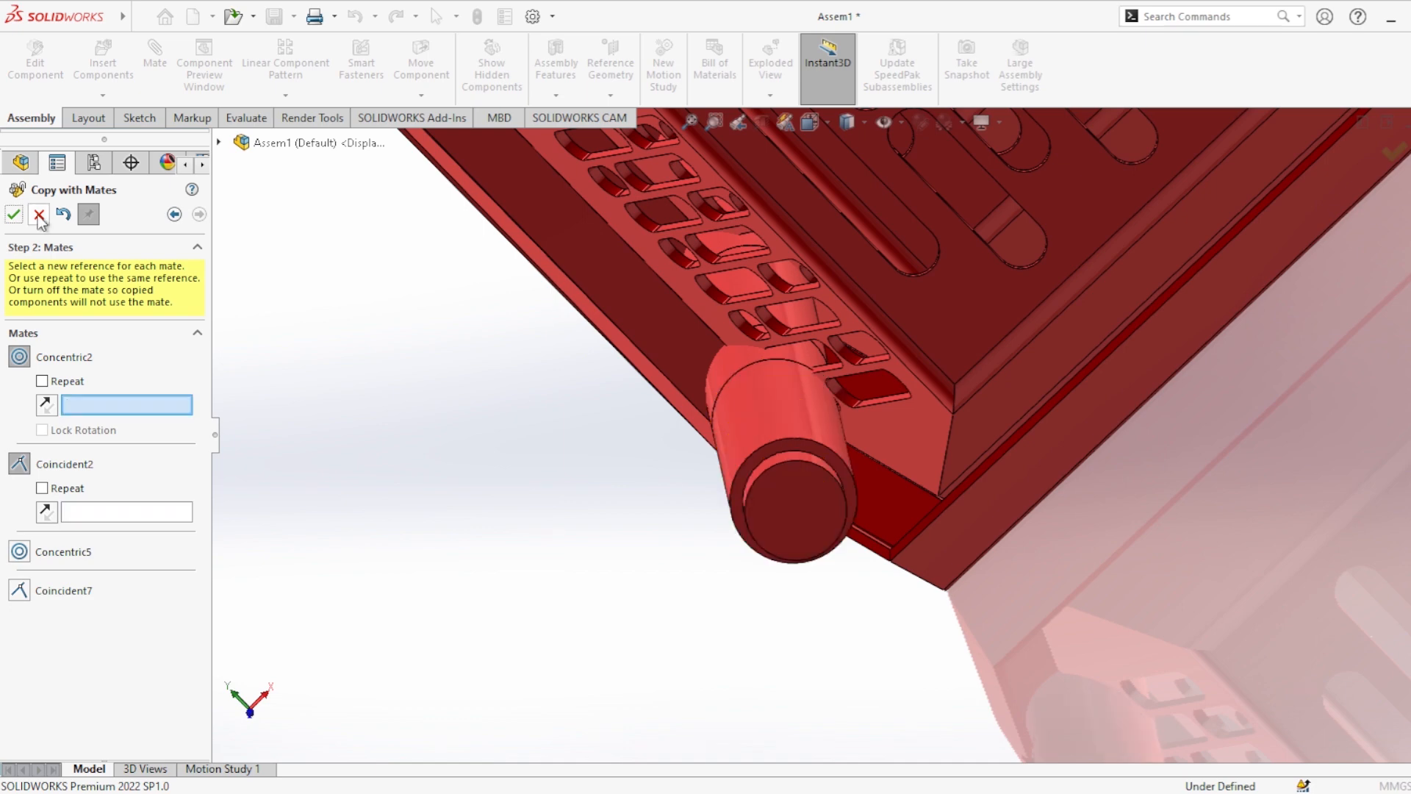
click(39, 216)
click(37, 213)
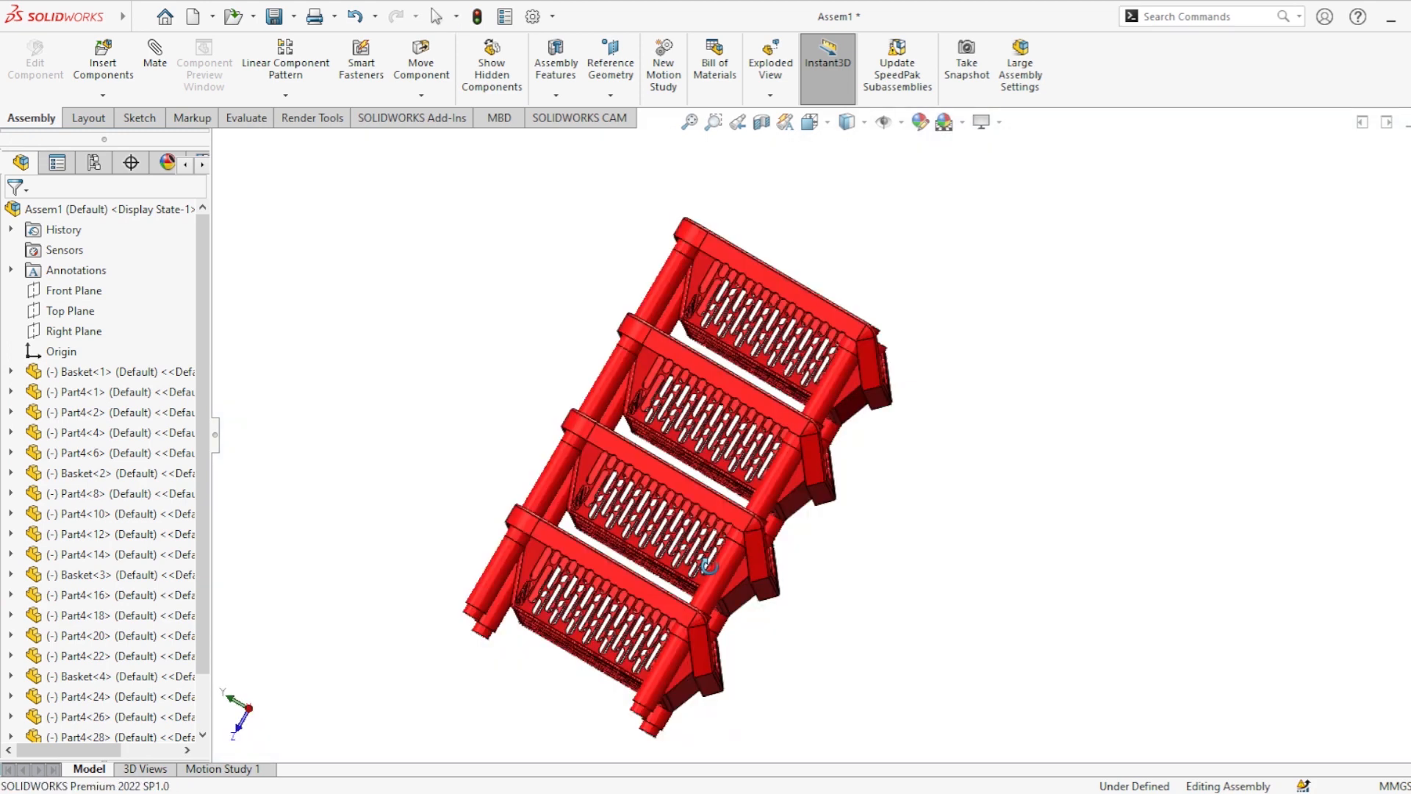
middle_drag(708, 566, 1003, 565)
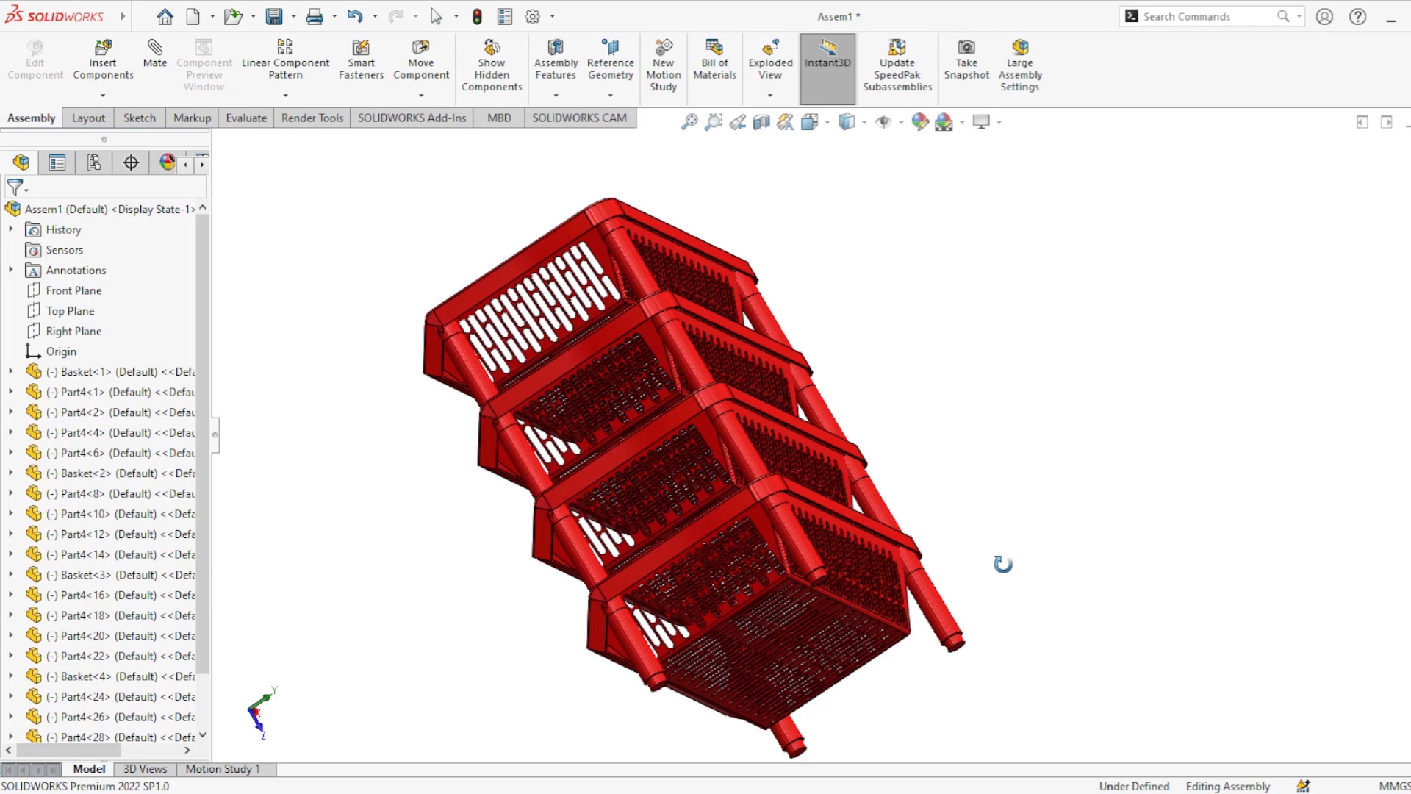
middle_drag(1003, 564, 1408, 541)
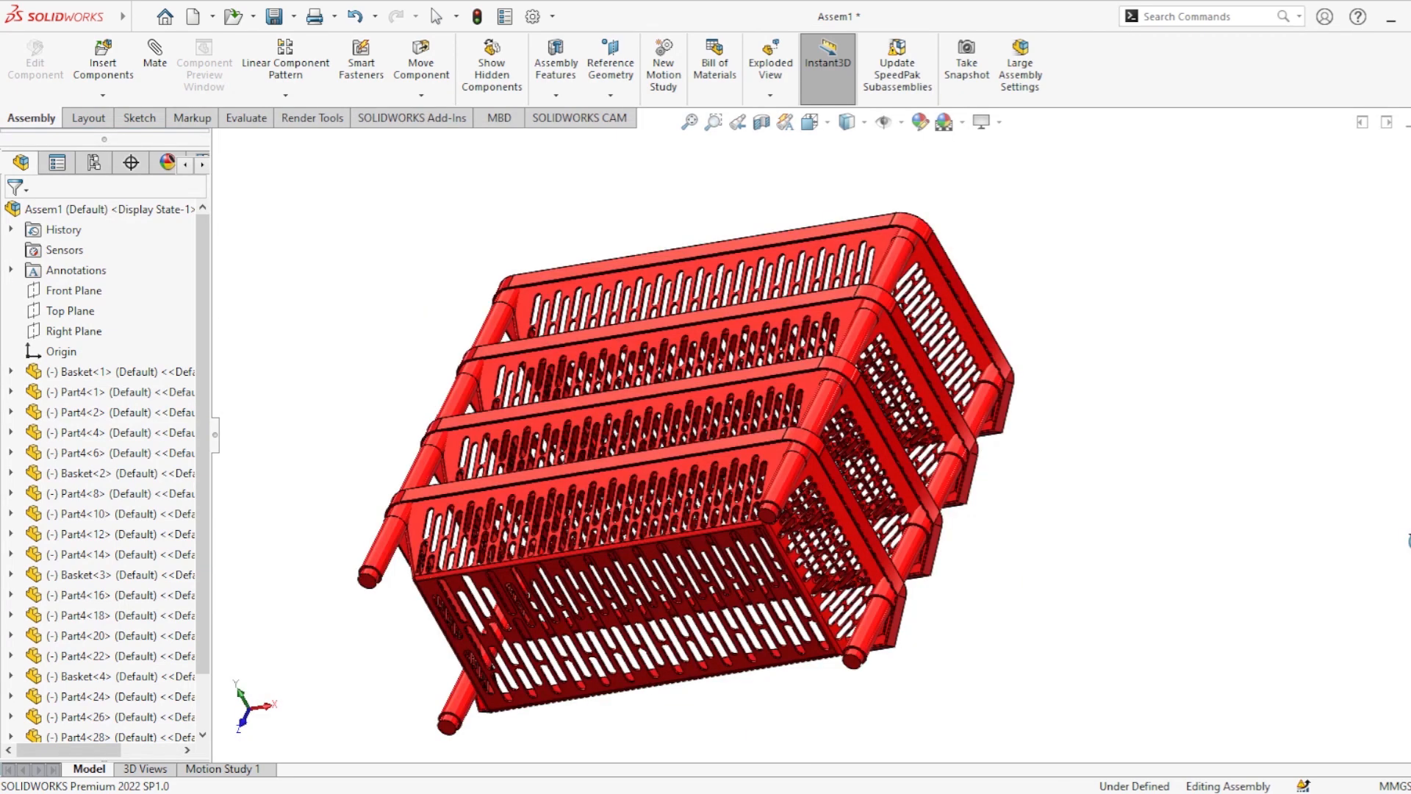